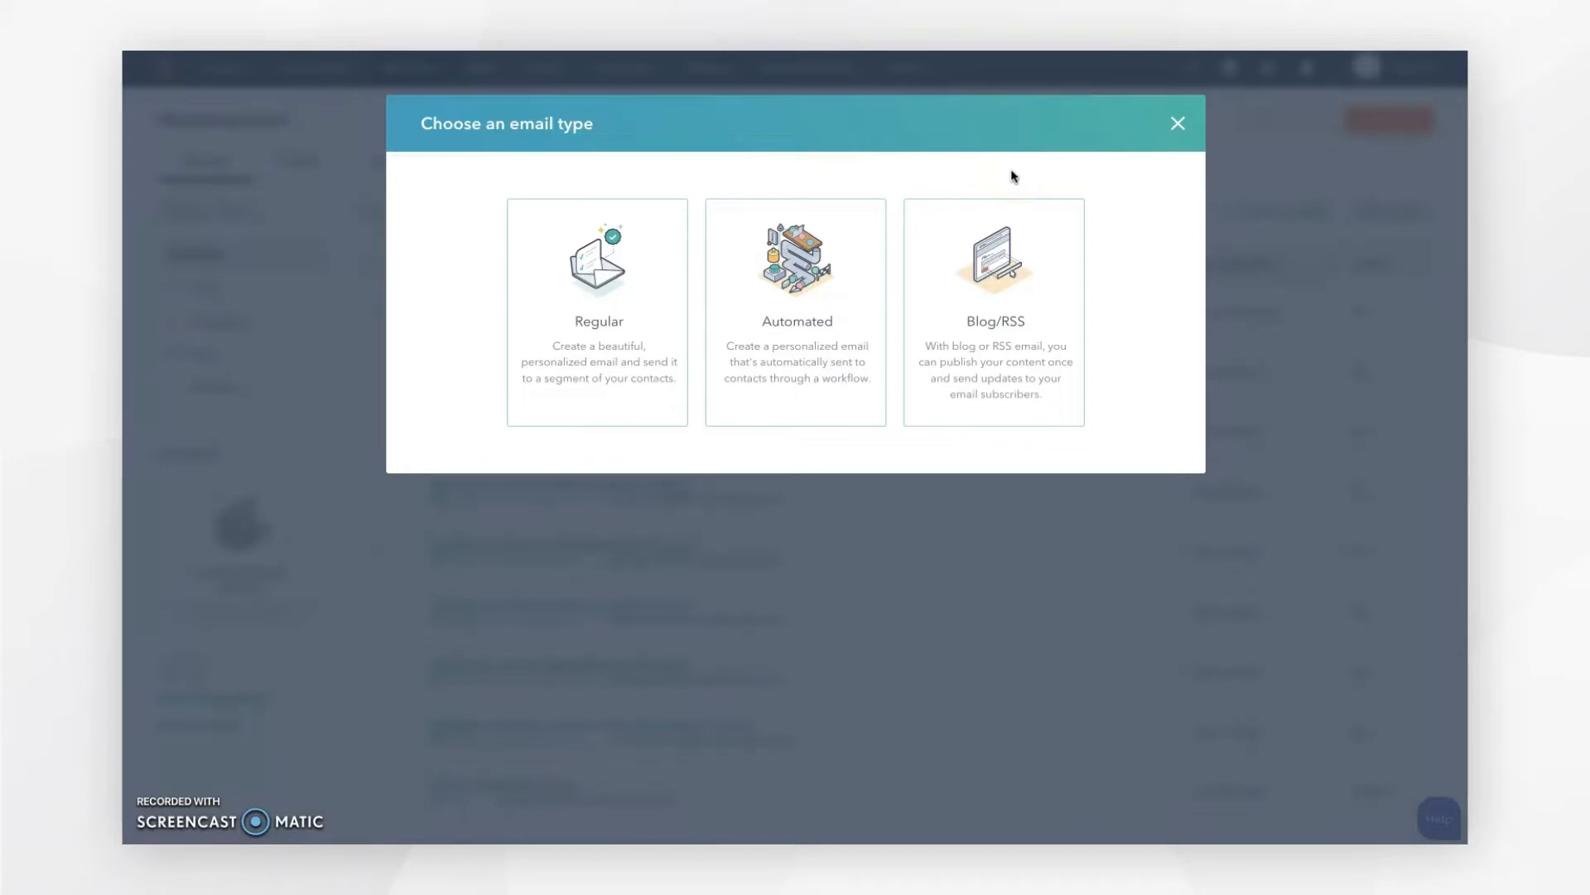
Step: Start a regular email from the March Newsletter 2022 drag-and-drop template
click(604, 321)
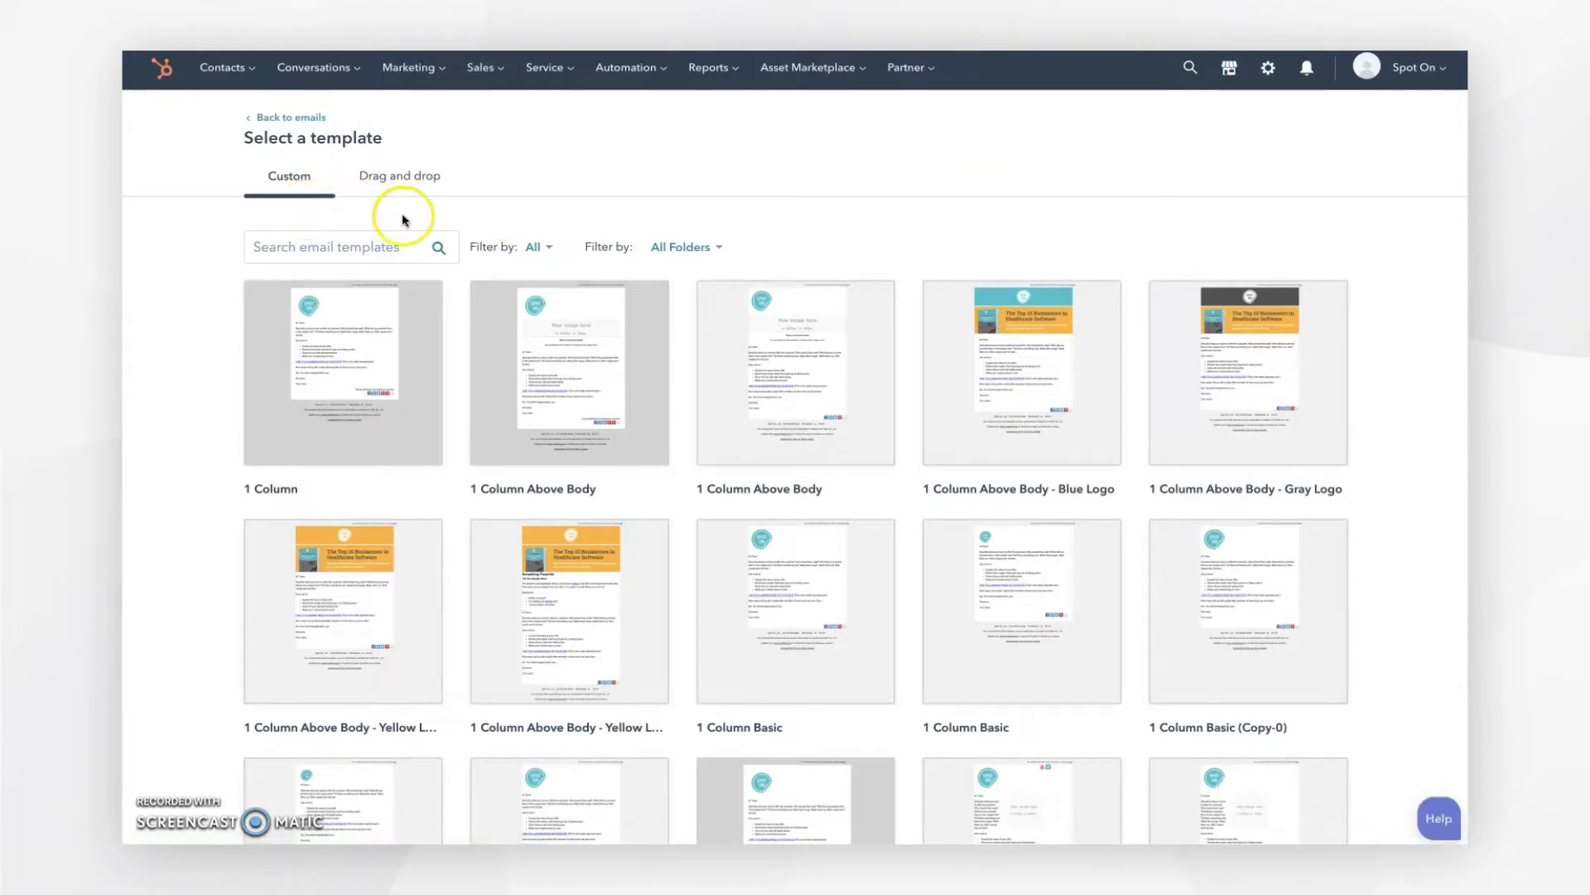
click(413, 189)
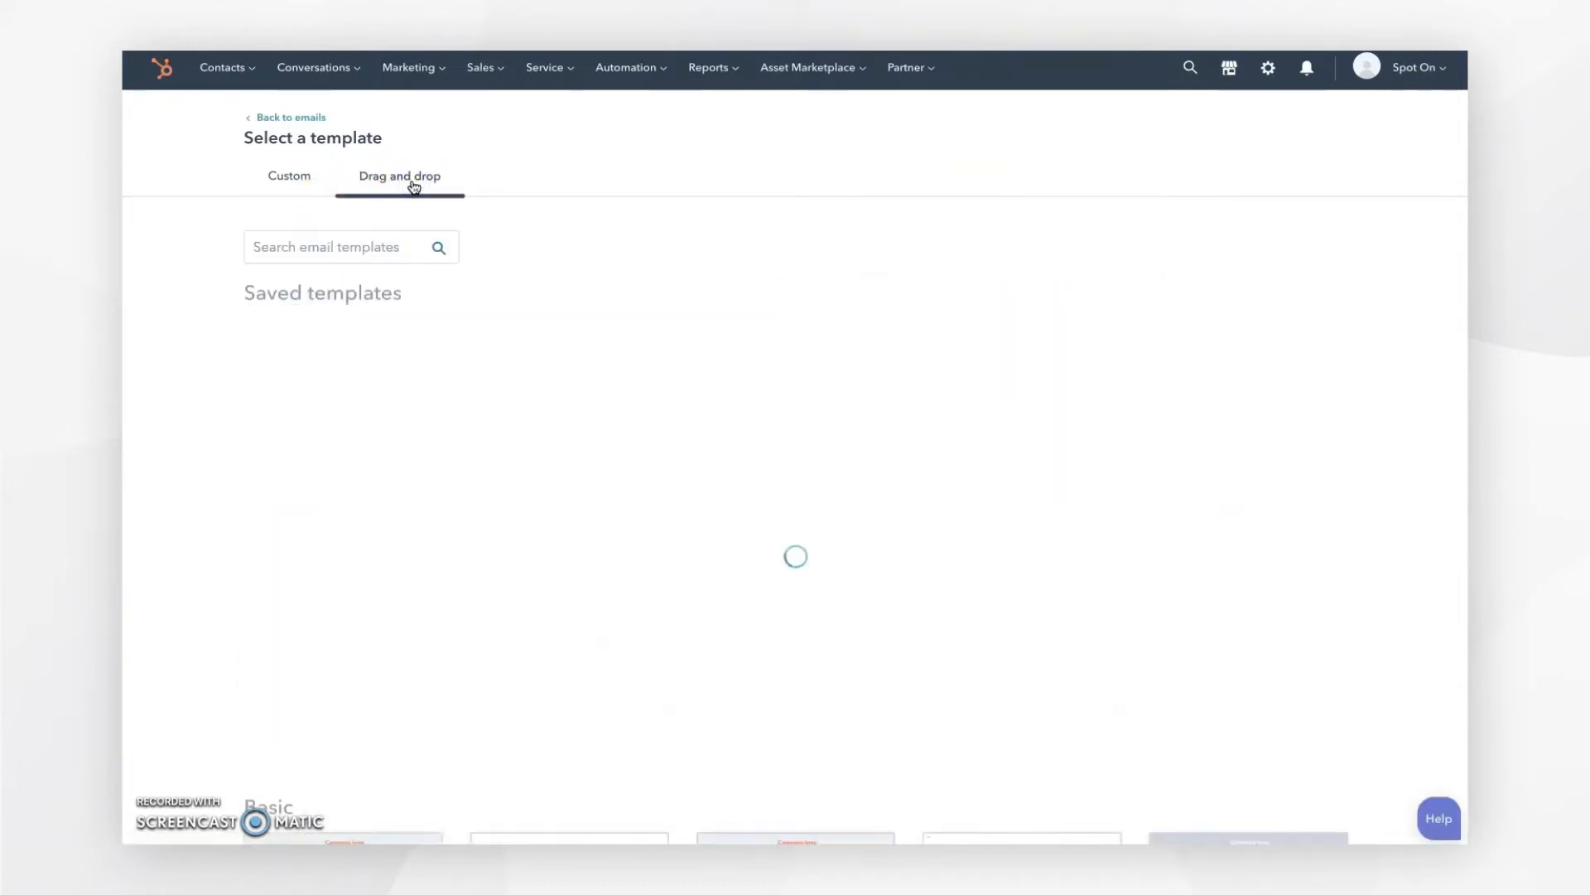
click(341, 437)
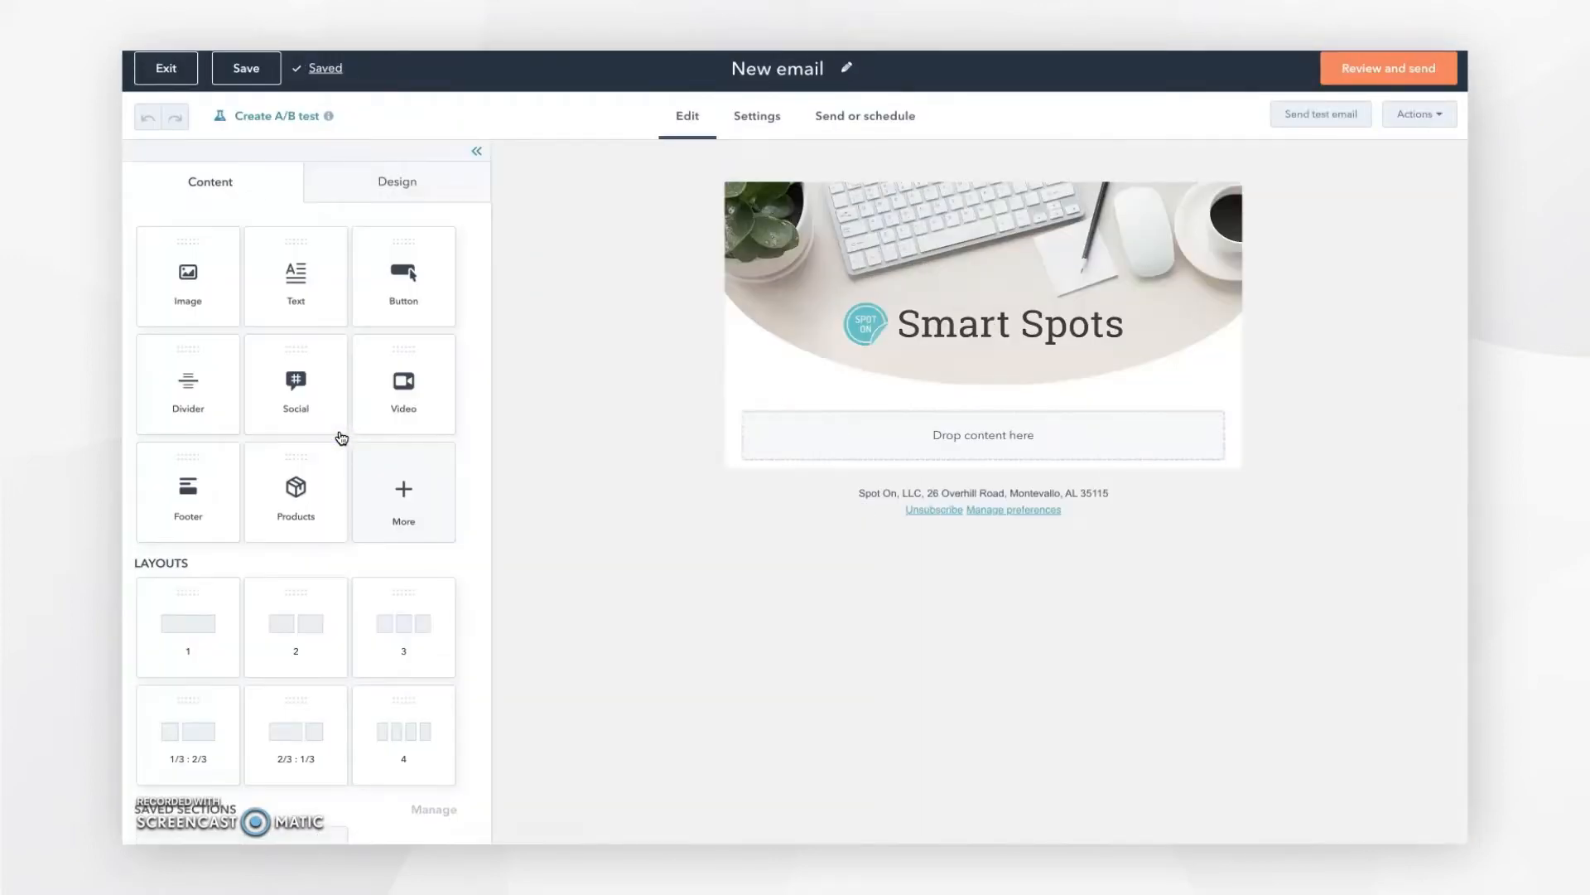
Step: Rename the email from 'New email' to 'March Newsletter 2022' and save the change
click(825, 68)
drag(825, 68, 731, 68)
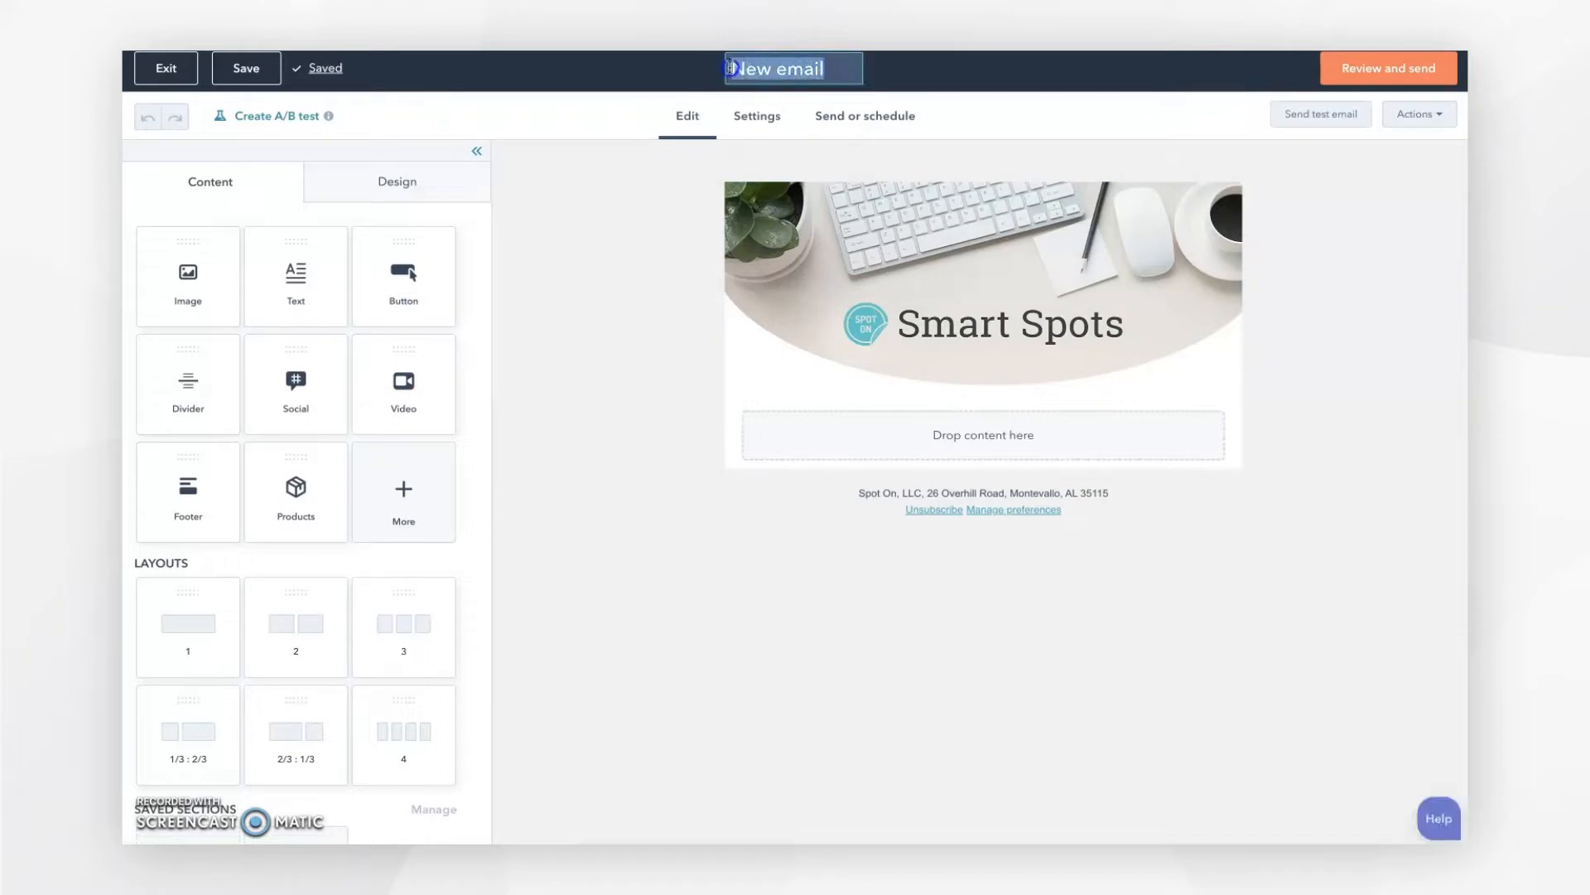
text(March )
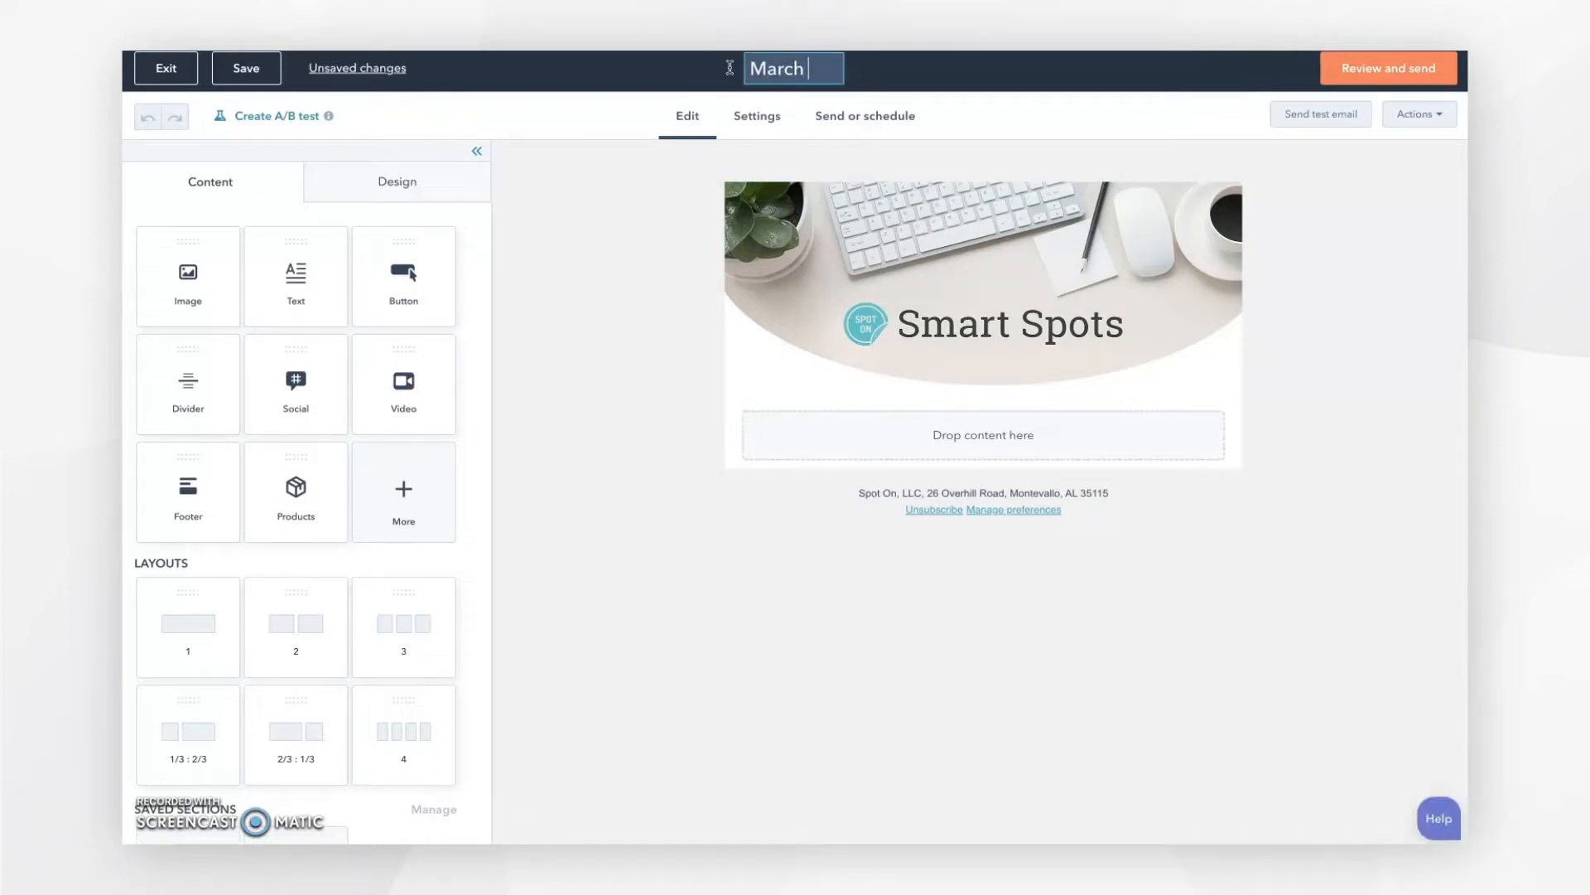
text(Newsletter )
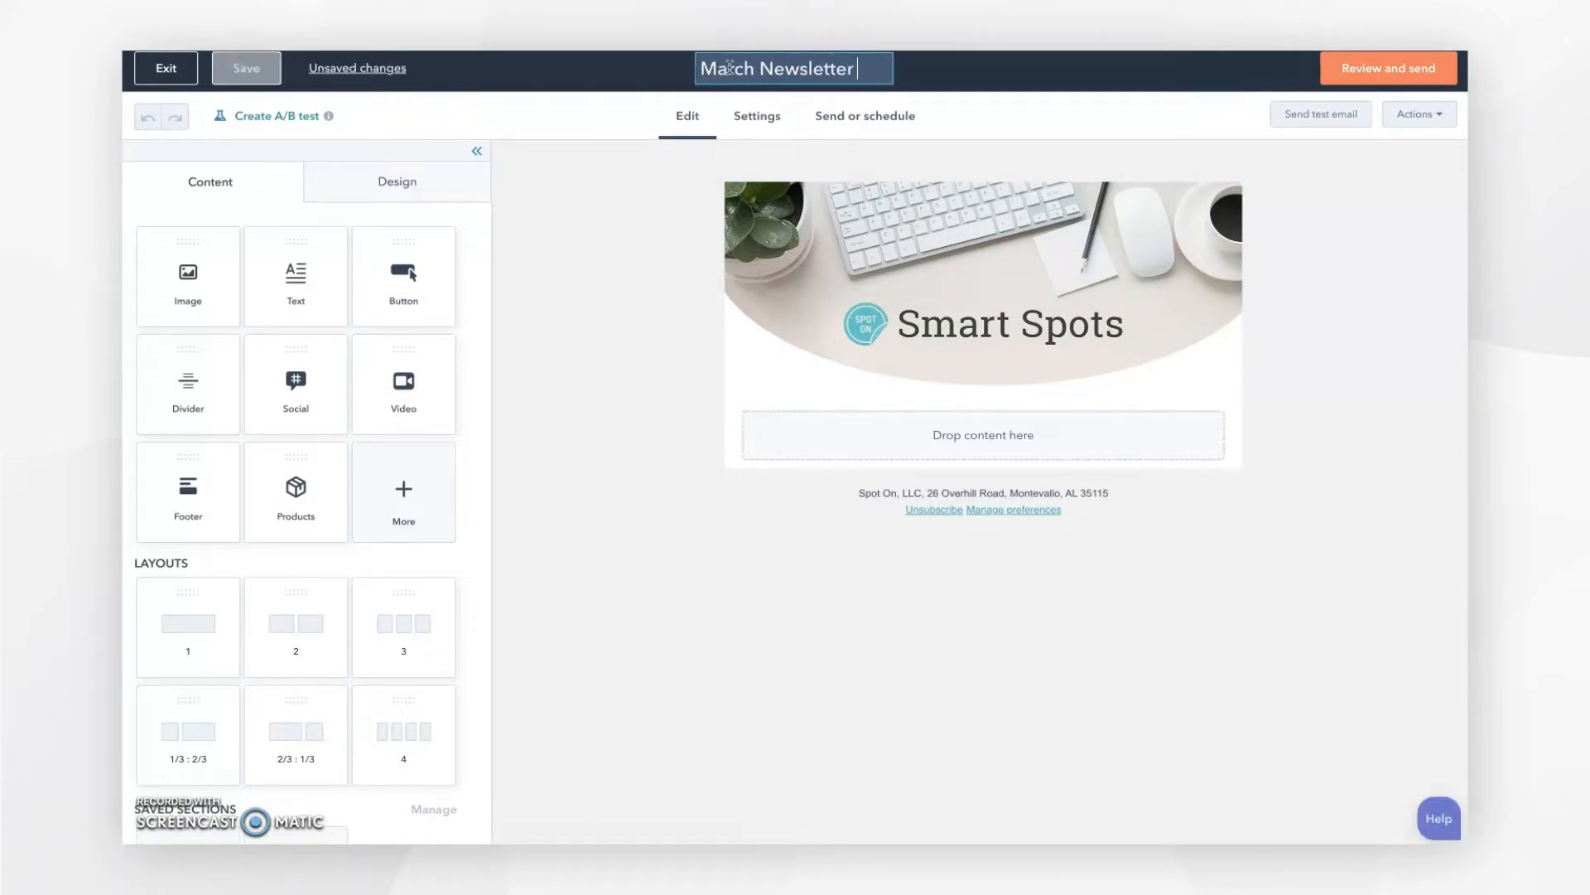
text(2022)
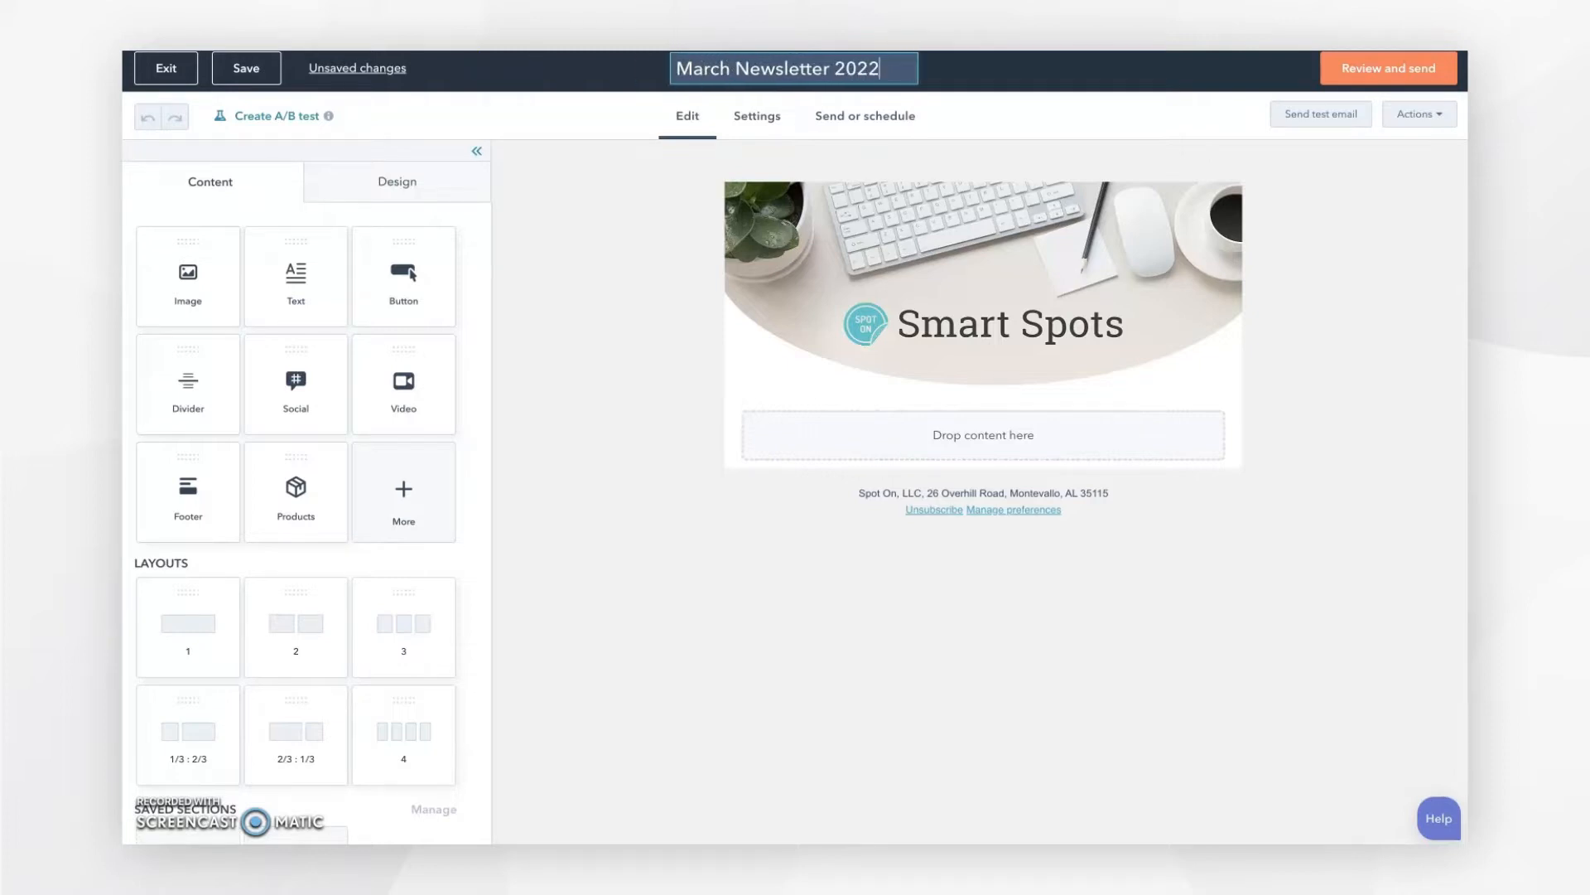
click(646, 236)
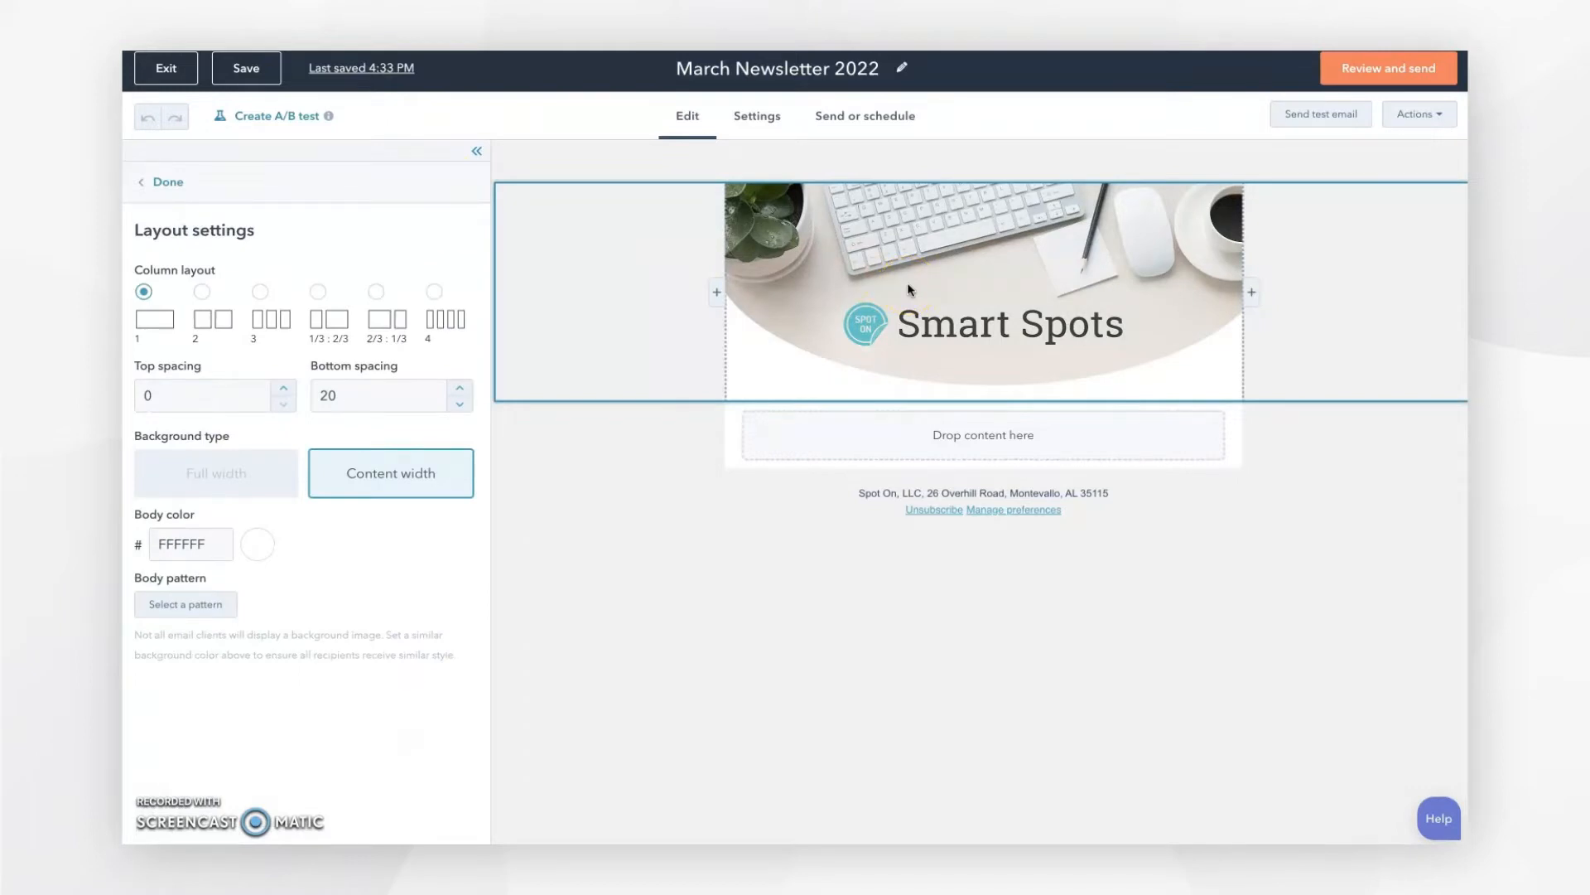
click(169, 184)
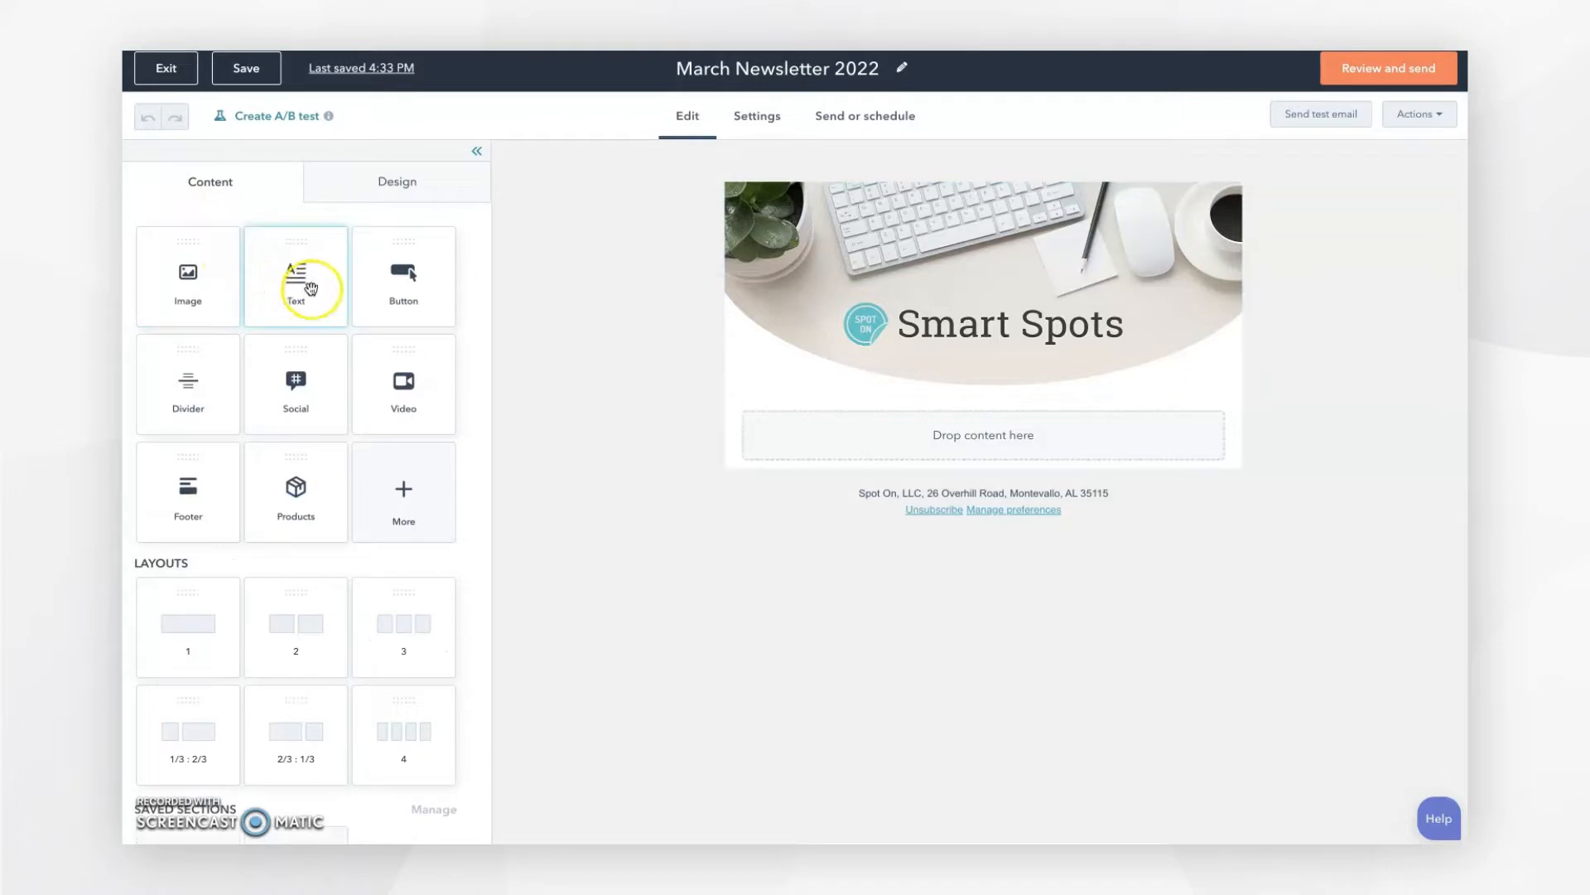
Step: Add a text block below the header and paste in the 'Hi,' greeting, SaaS market paragraph and Spot On Crew sign-off
drag(302, 255, 983, 424)
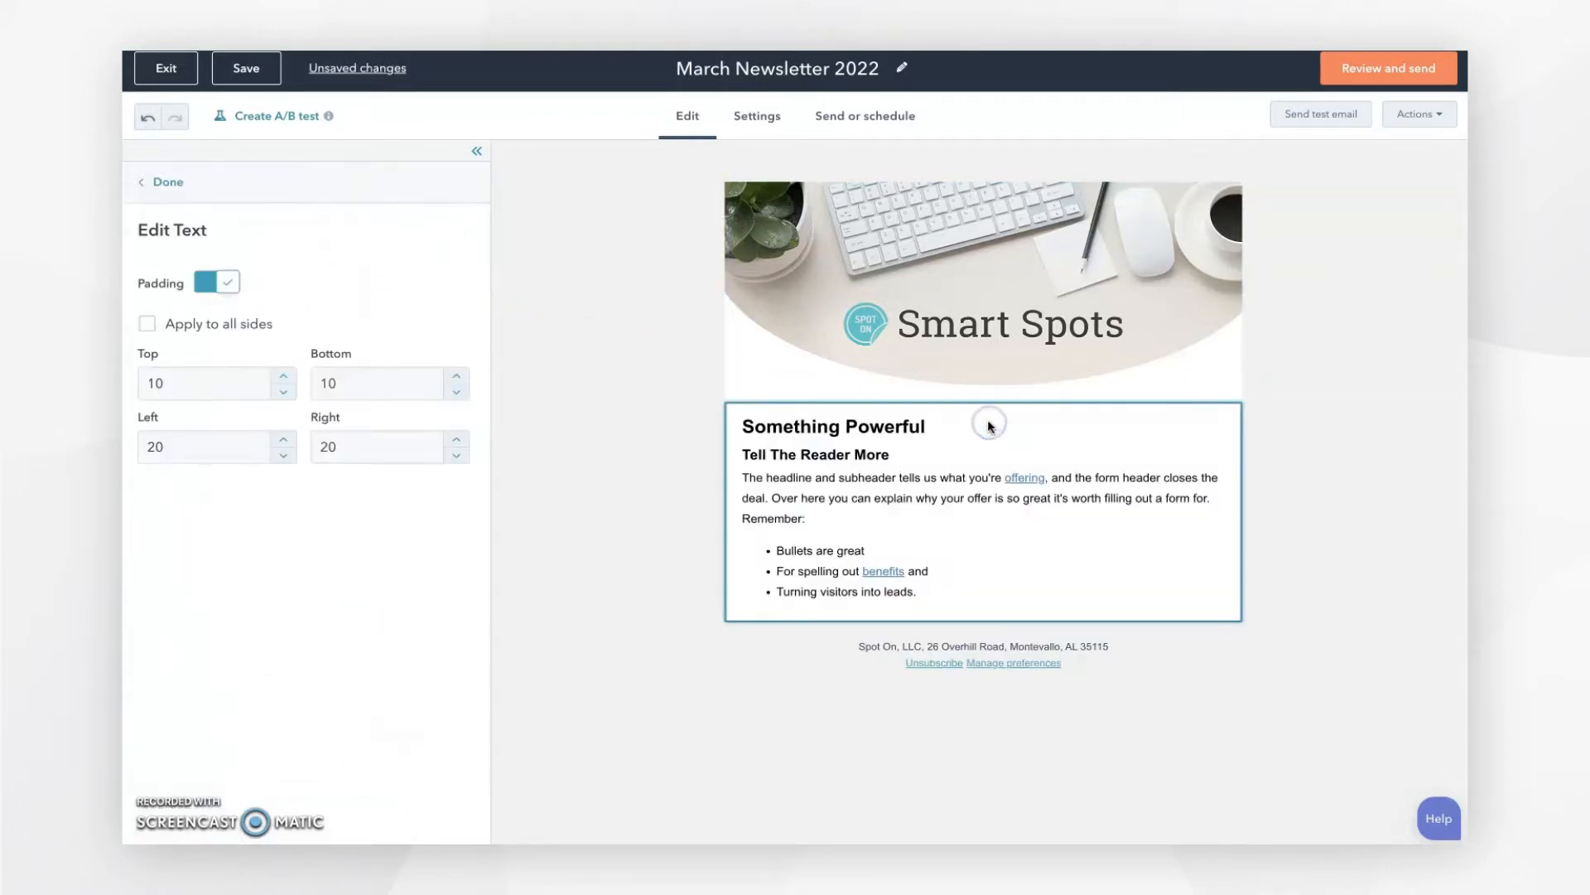
click(894, 441)
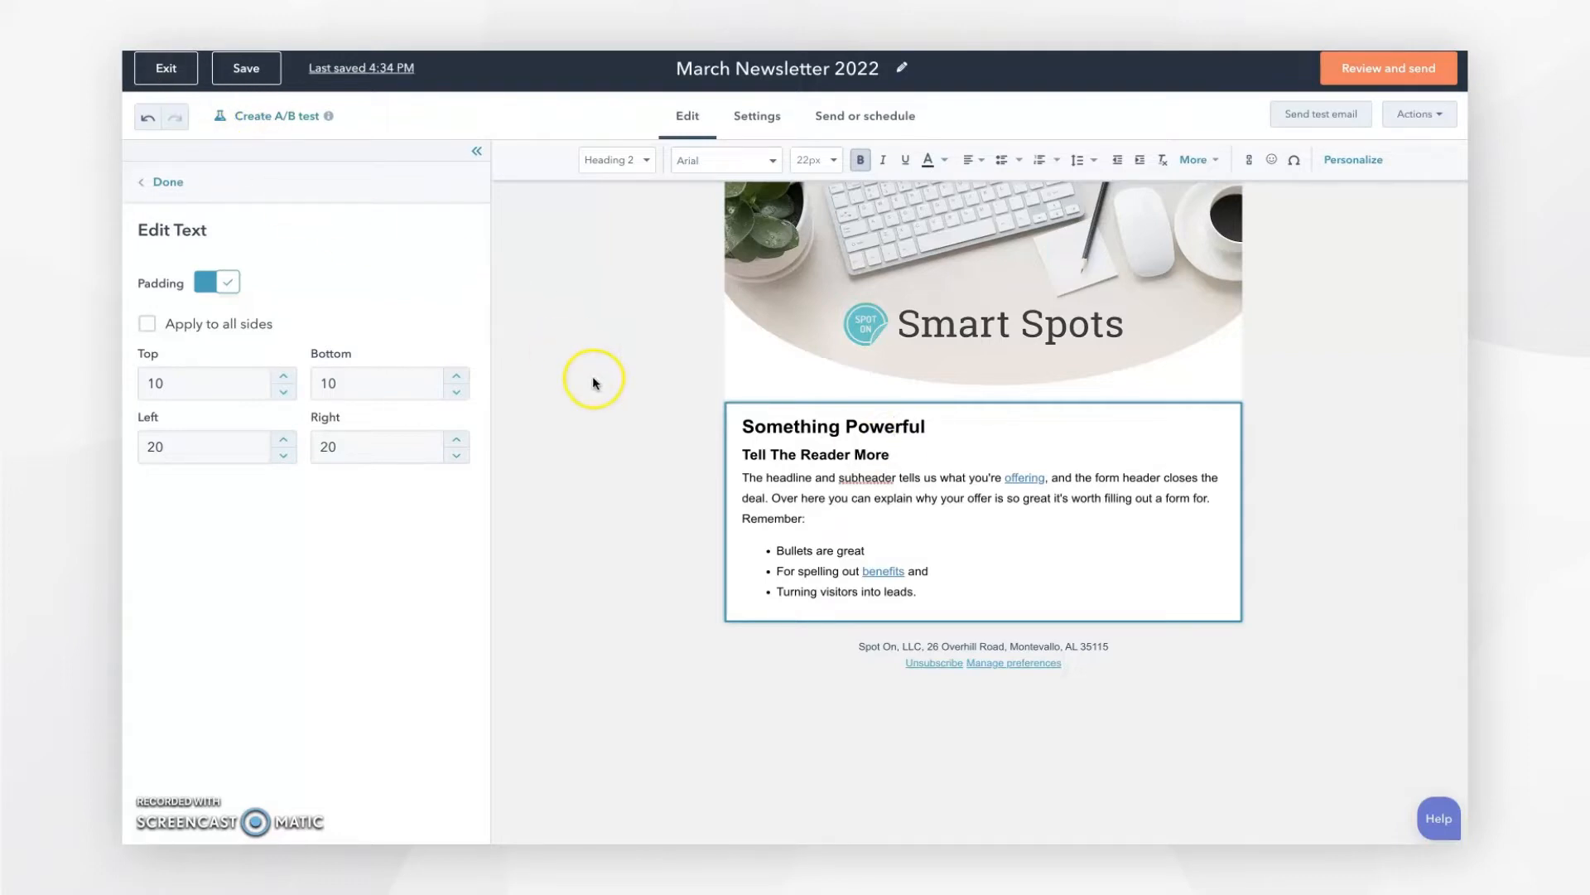
click(918, 591)
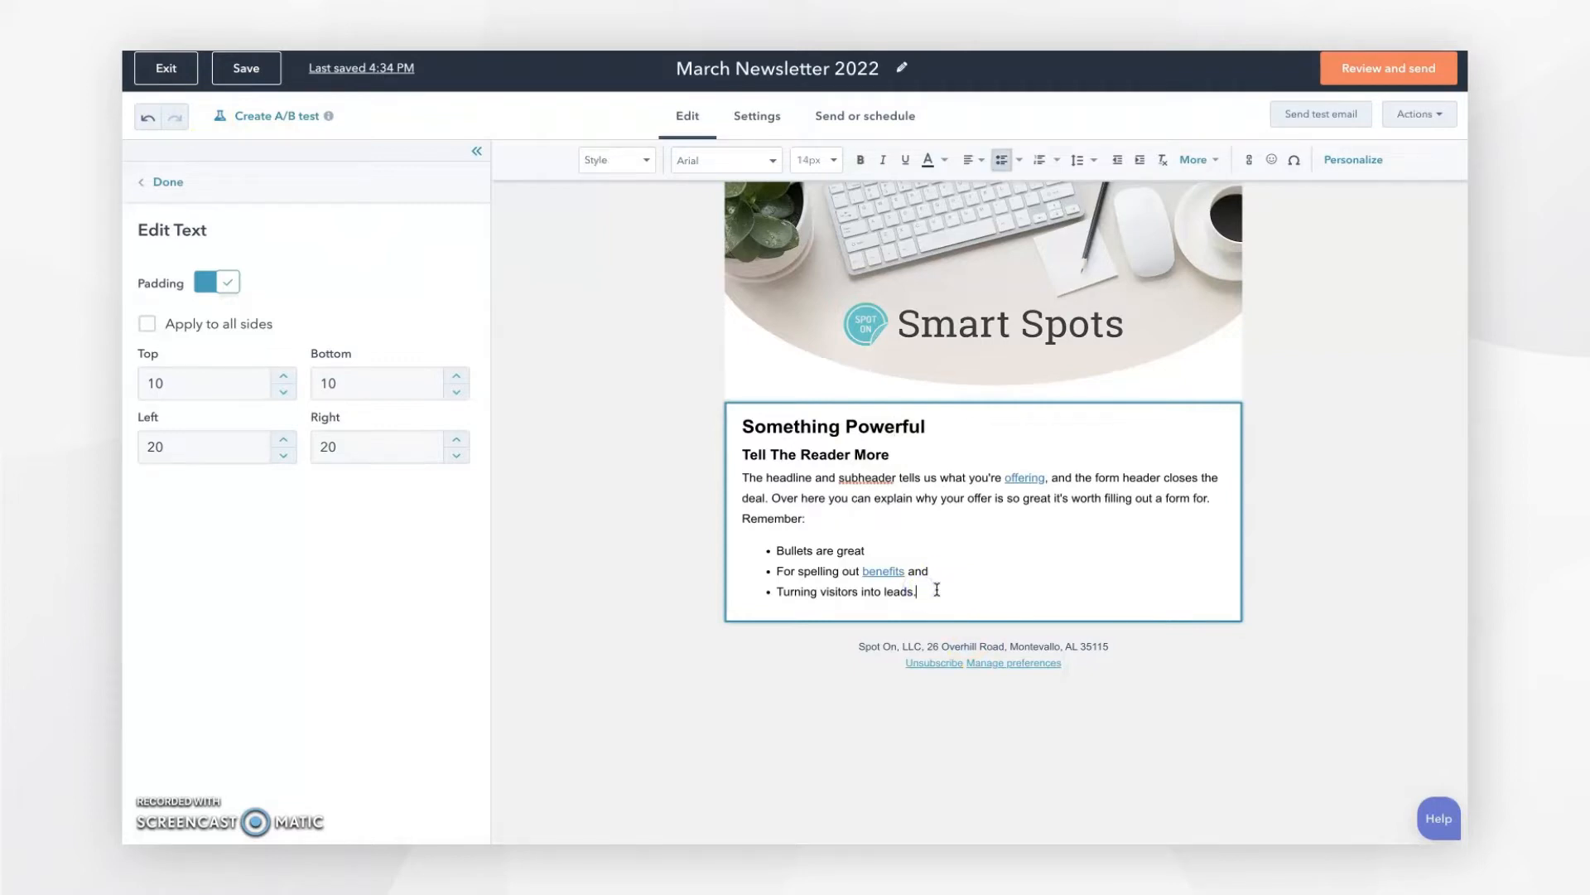
key(ctrl+a)
key(BackSpace)
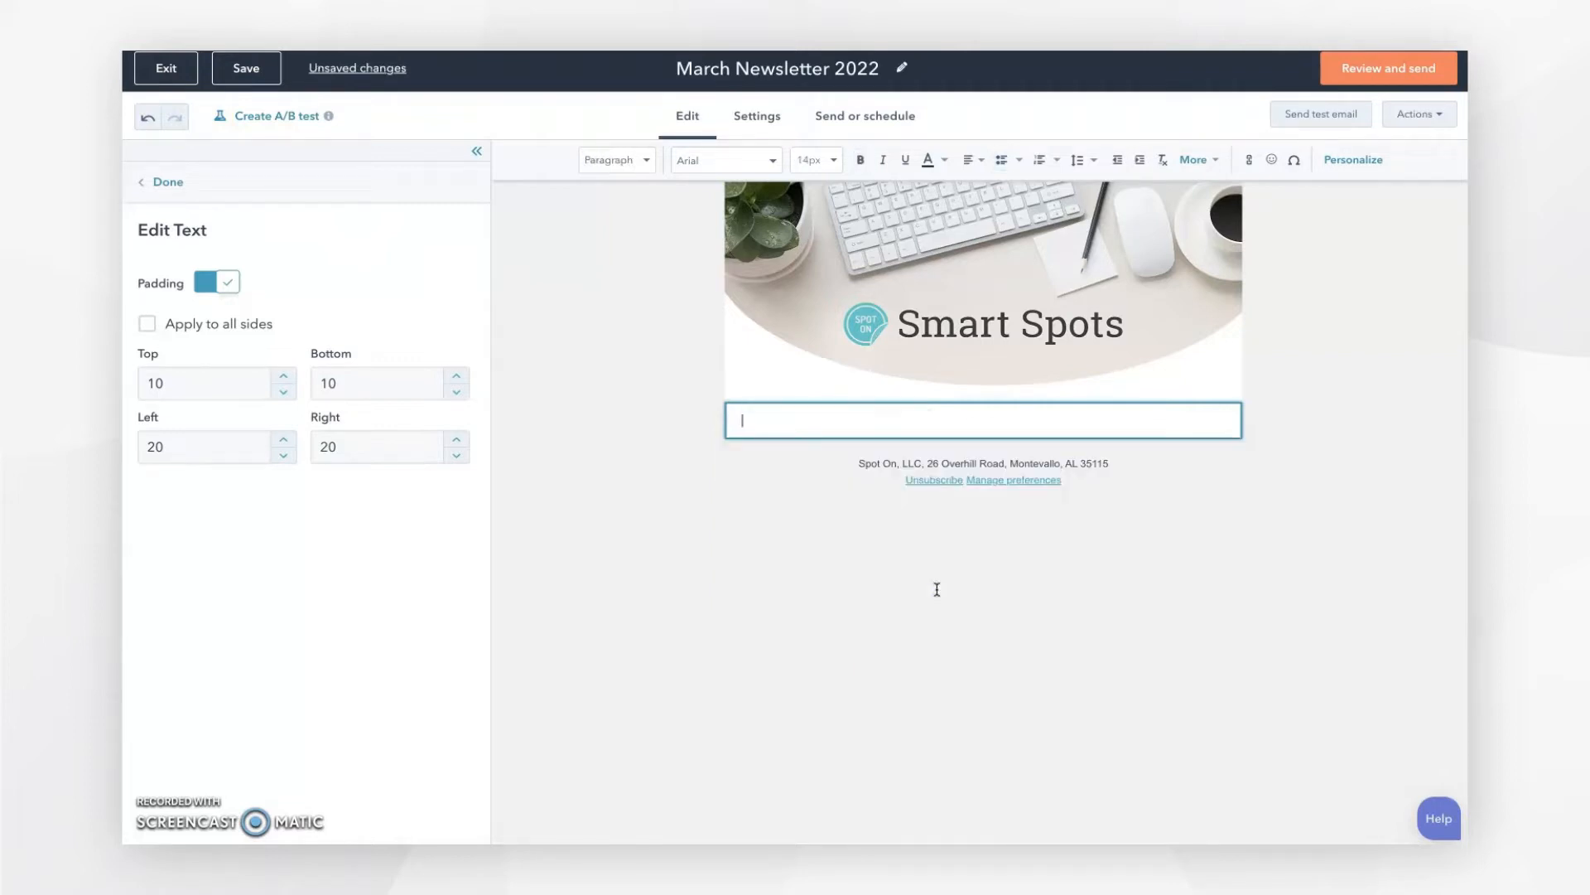
text(Hi ,  The digital healthcare market size for SaaS companies is expected to grow to $220.94 billion by 2026.  In order to capitalize on this growth opportunity, we've got you covered with all the up to date trends and outlook in the healthcare SaaS industry!  Best Regards - The Spot On Crew)
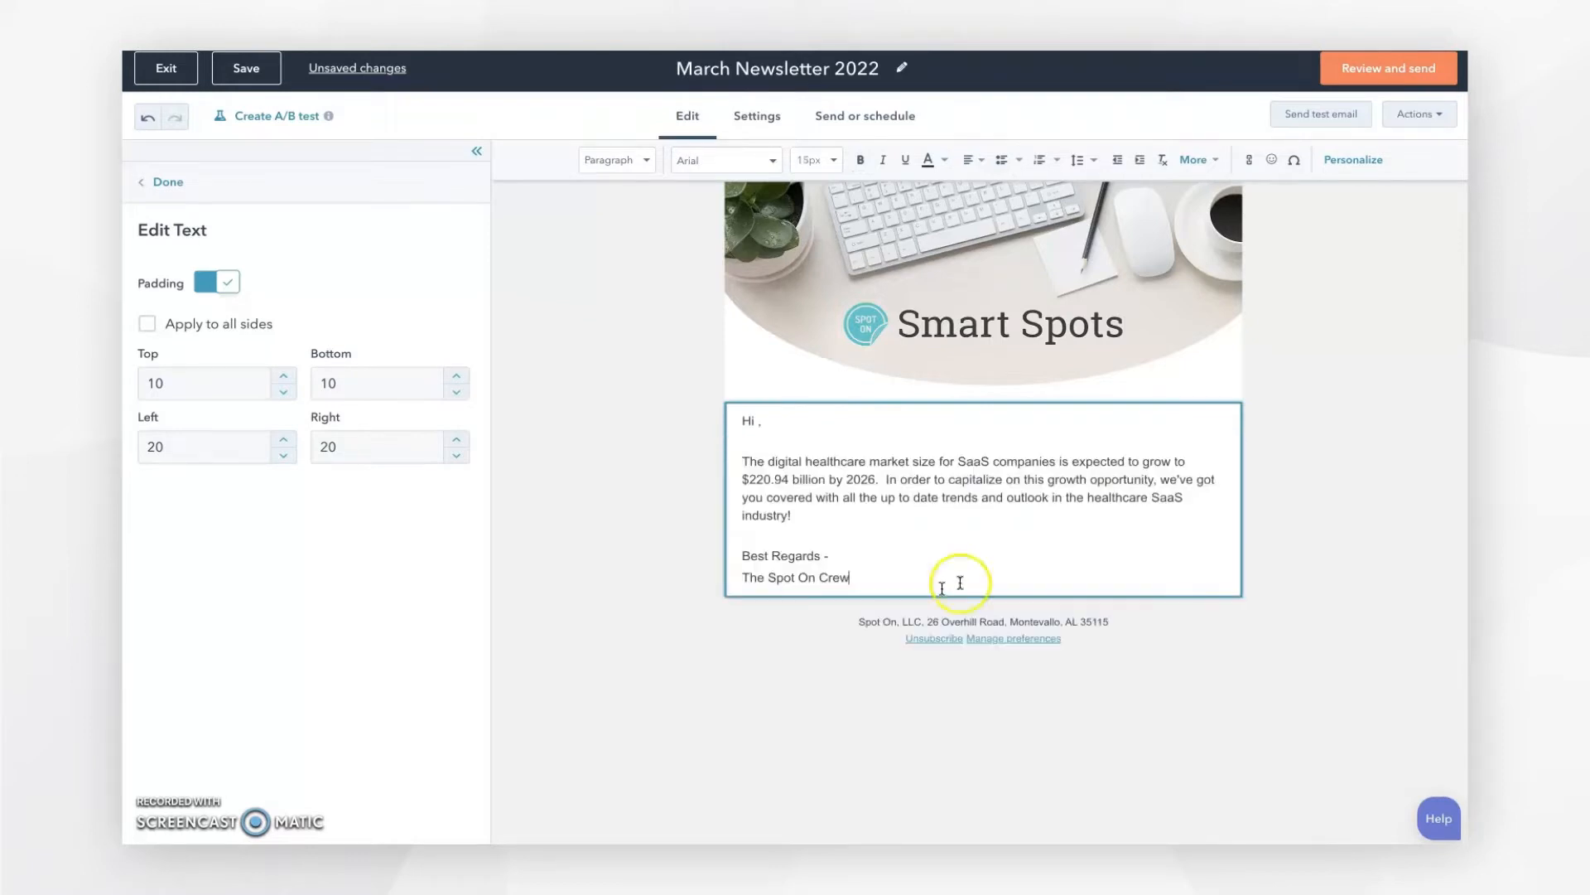
click(757, 422)
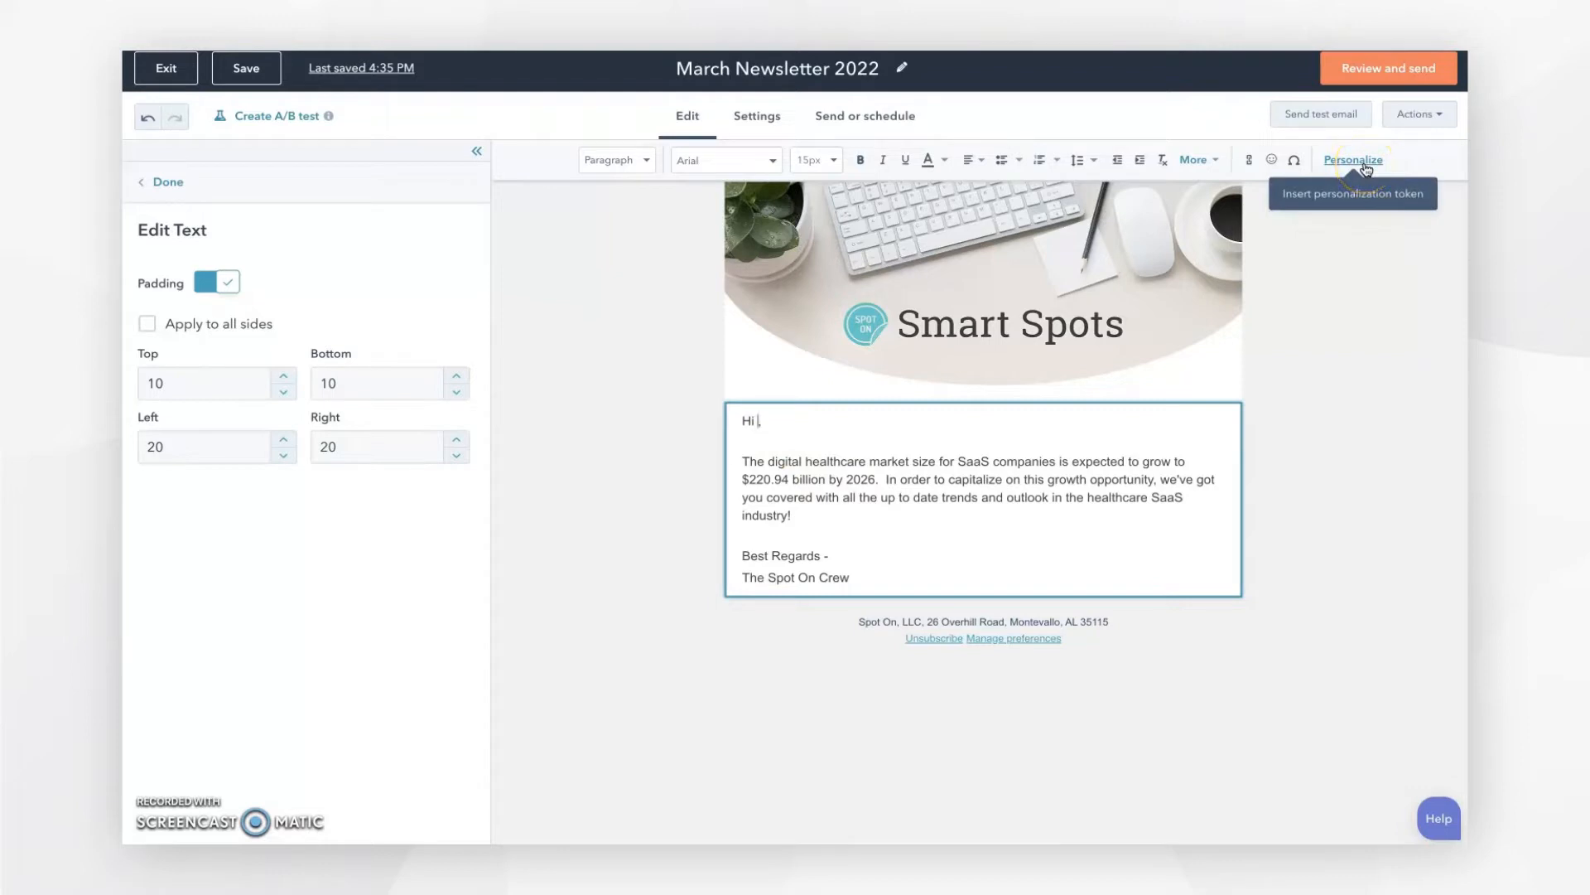
Step: Choose the Contact 'First name' personalization token for the greeting
click(1364, 163)
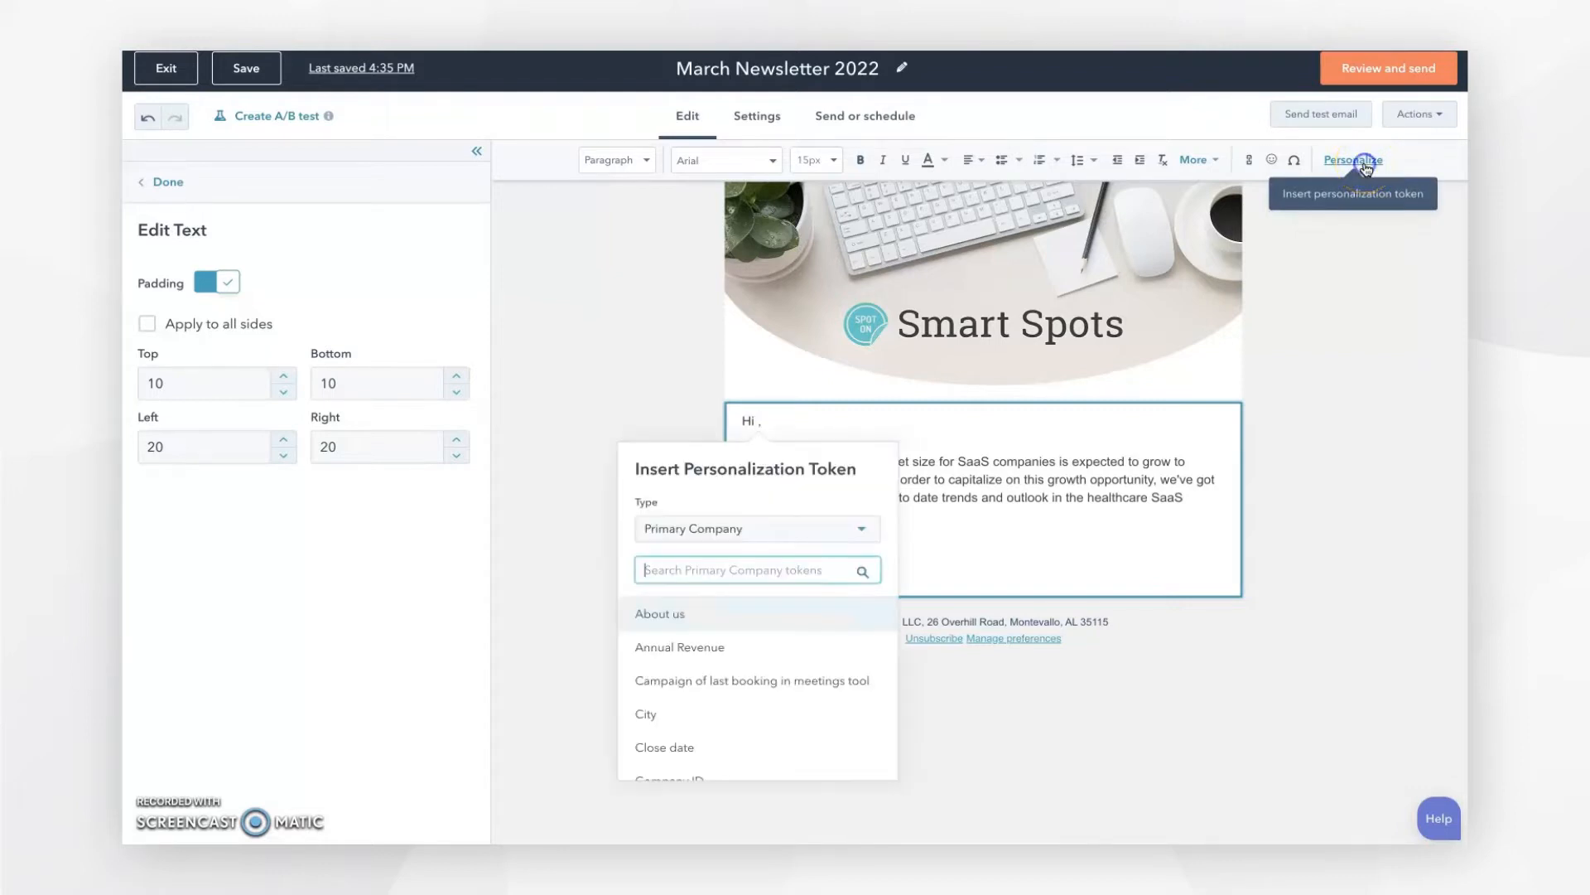
click(763, 537)
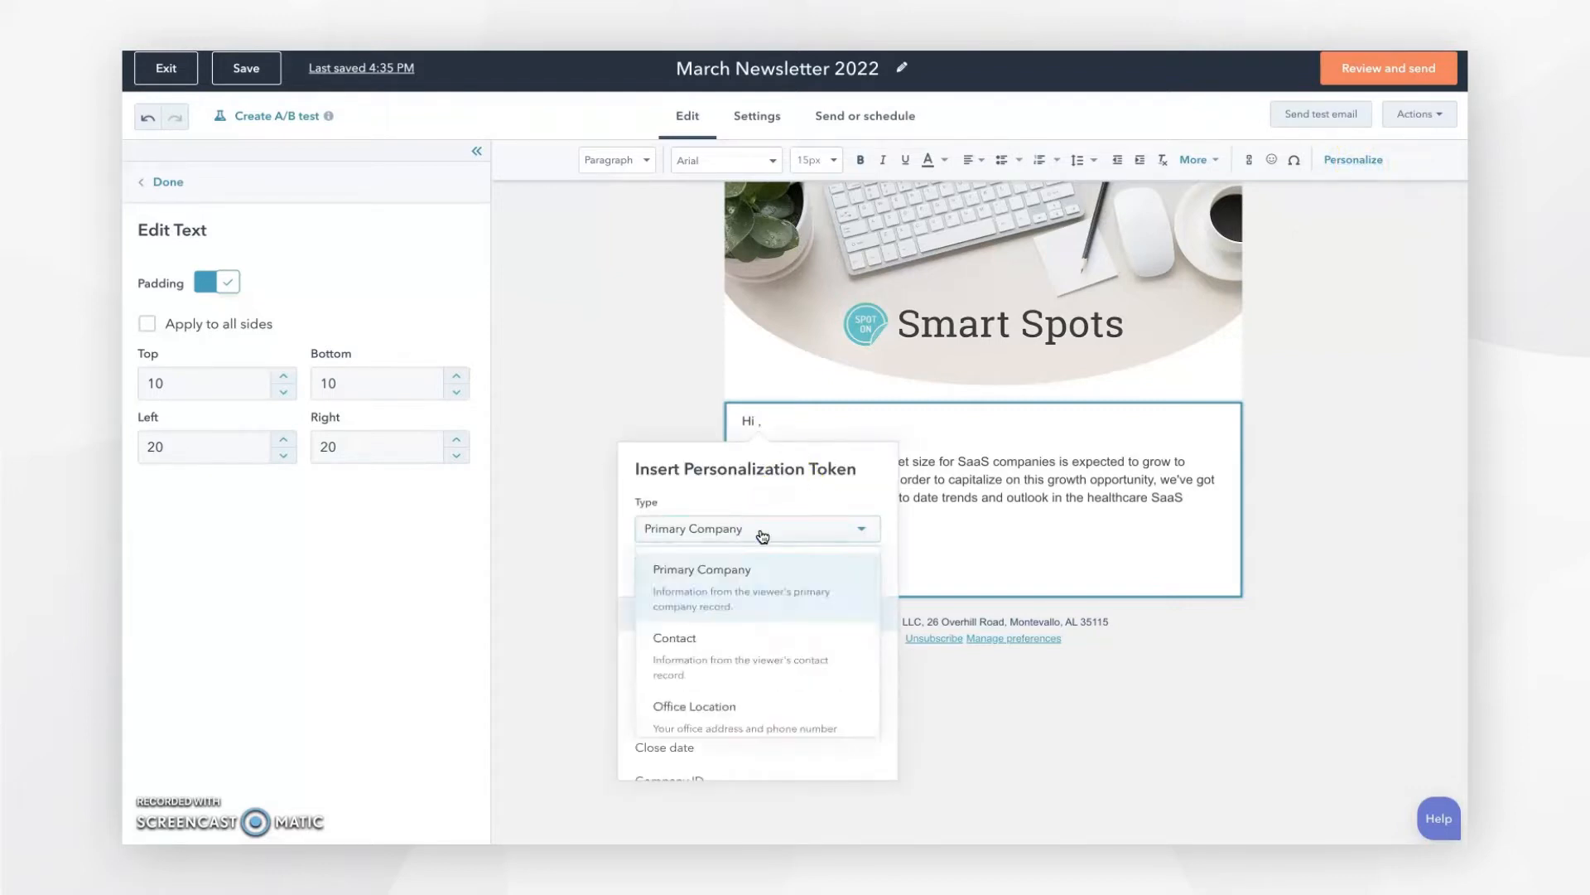
click(727, 654)
click(720, 567)
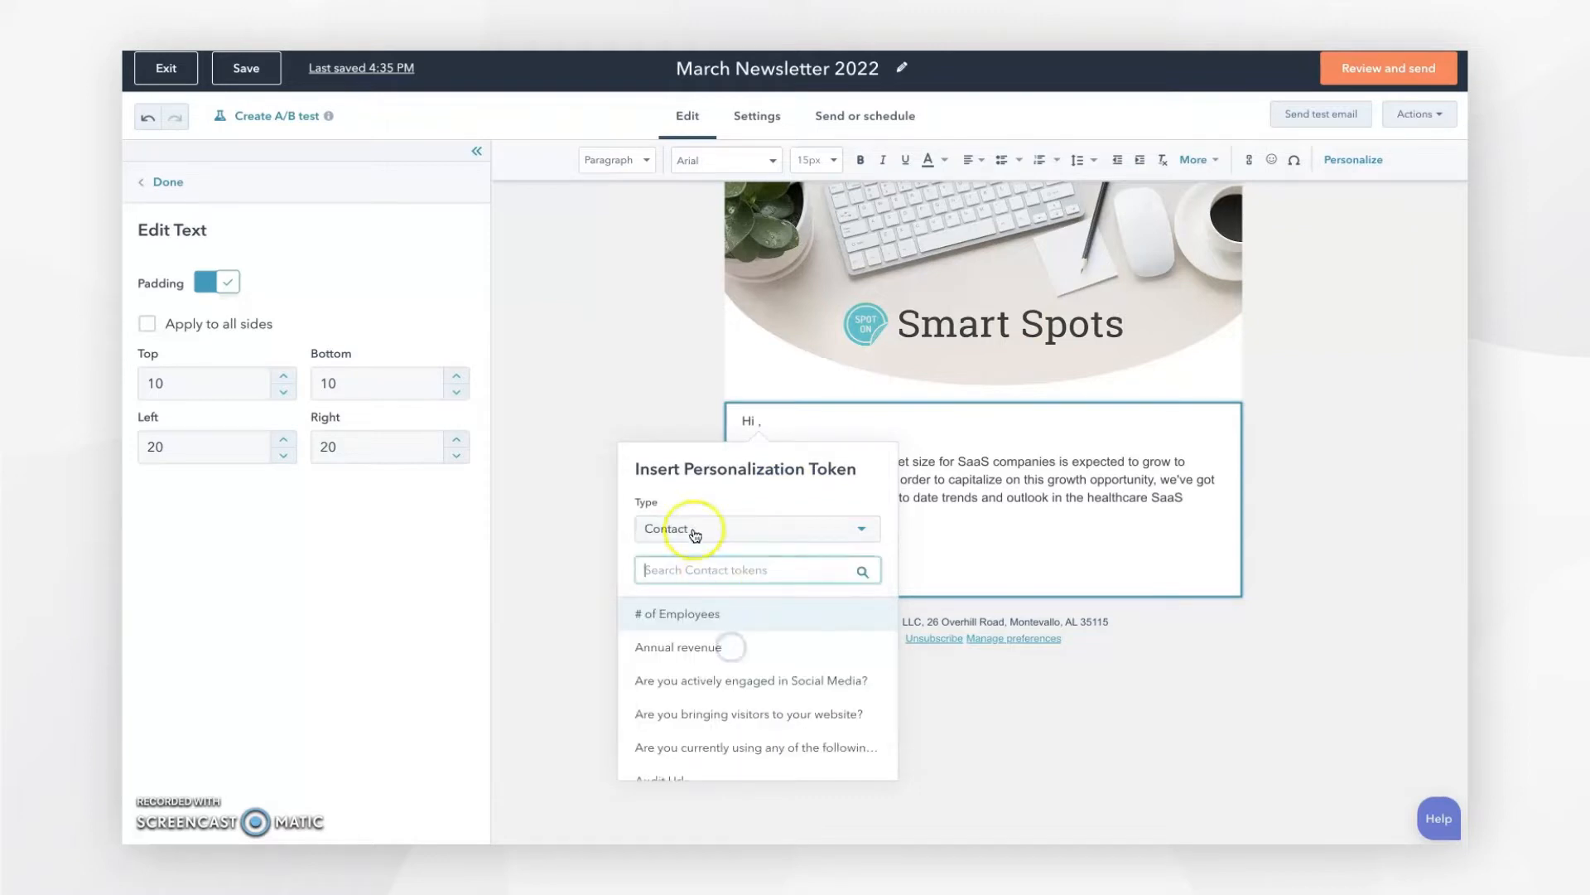
text(first name)
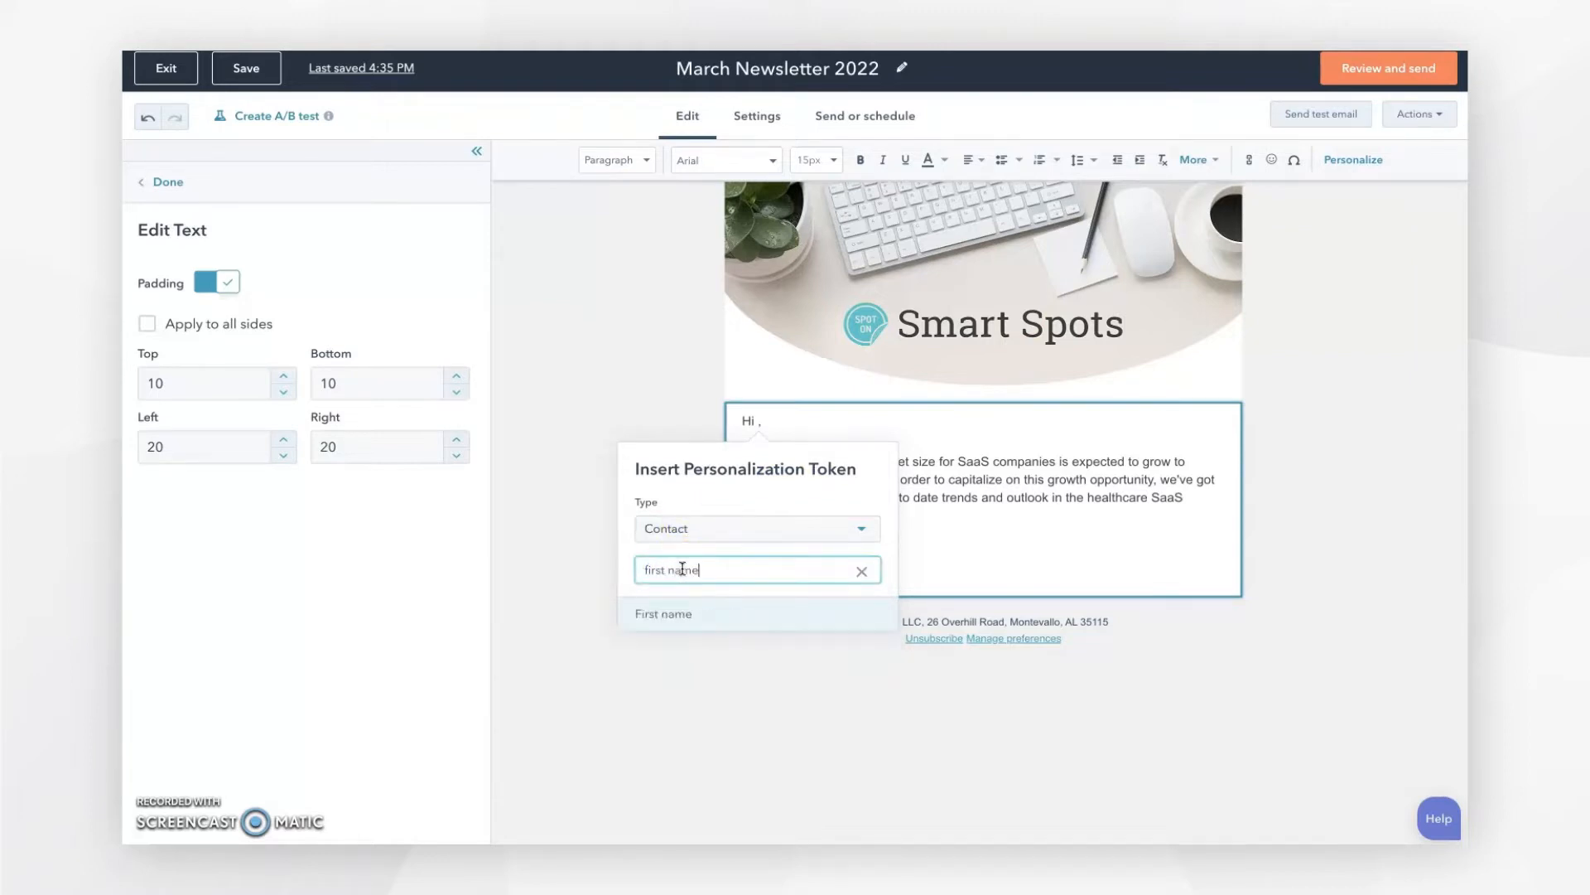
click(672, 617)
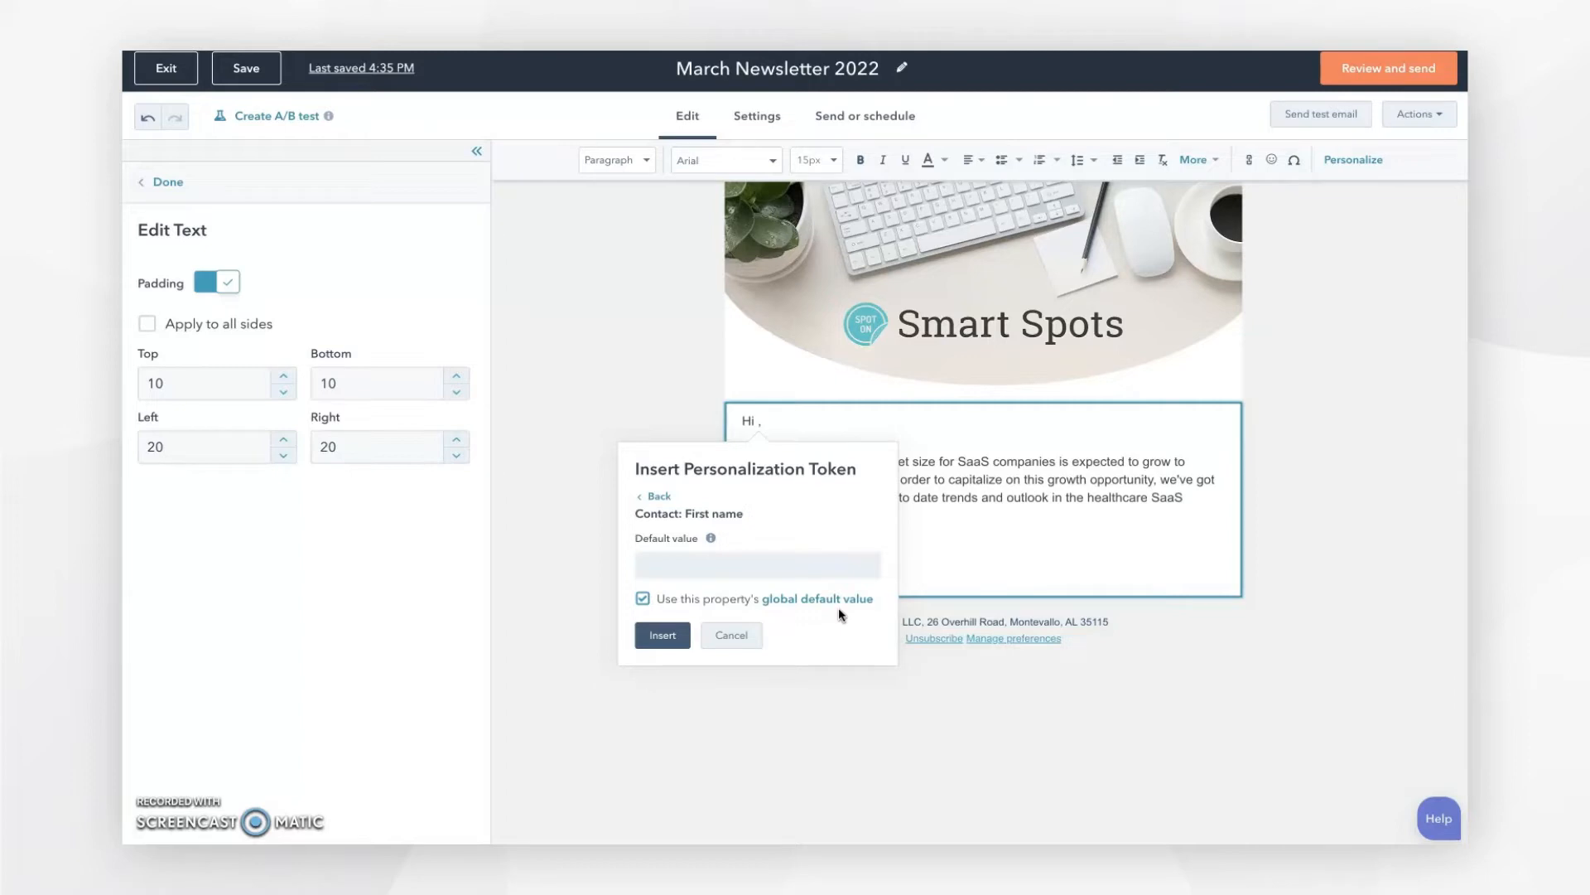
Step: Keep the property's global default value and insert the First name token after 'Hi'
click(643, 599)
click(669, 567)
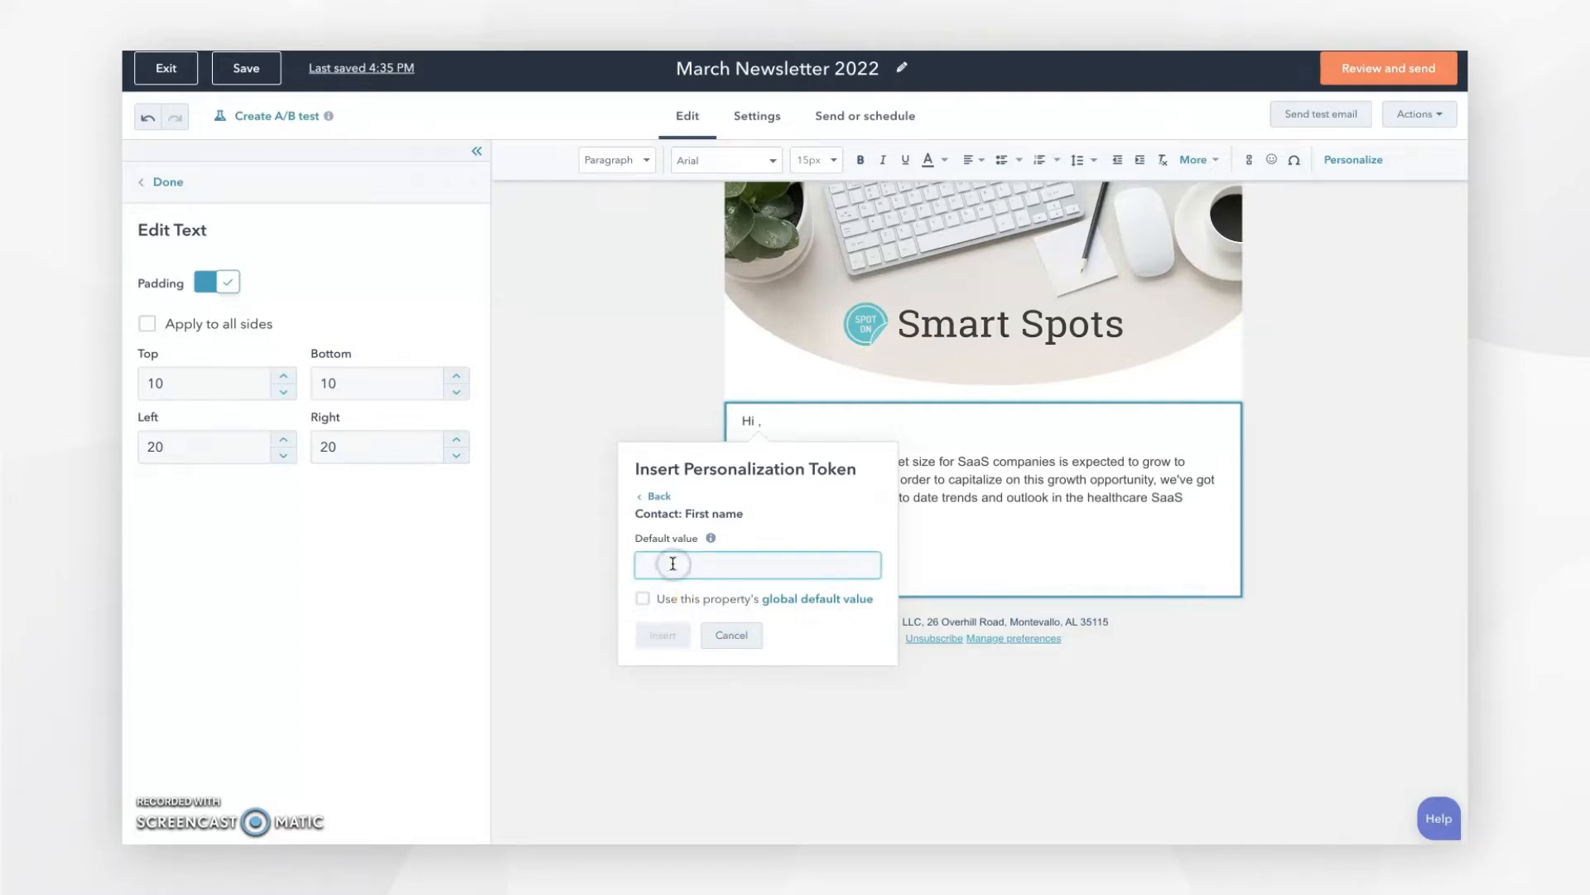
text(Friend)
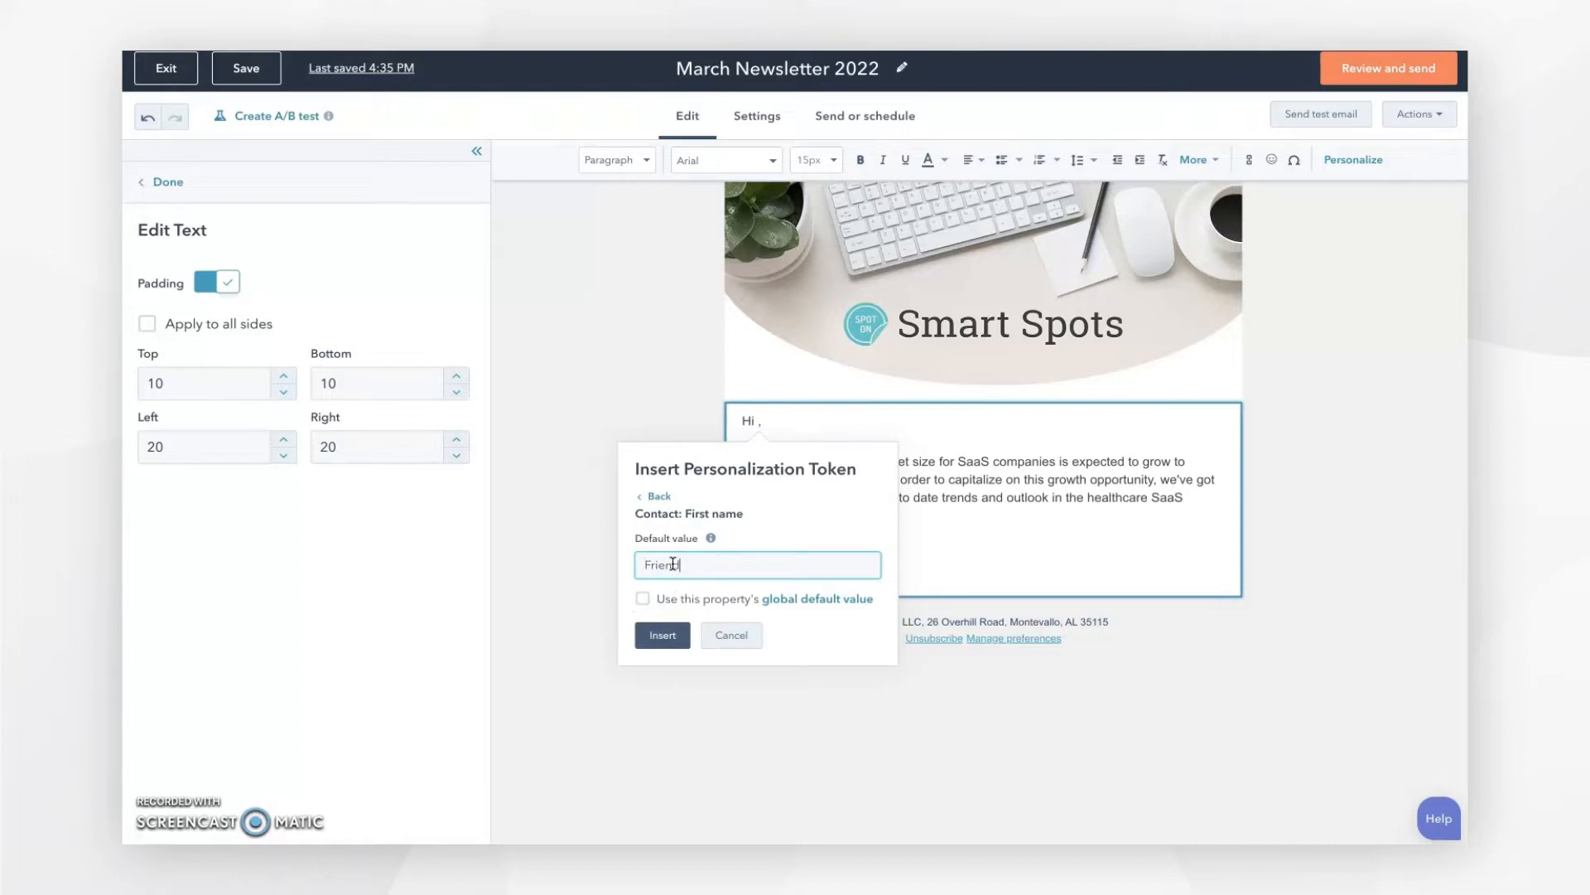
drag(694, 564, 641, 564)
key(BackSpace)
click(642, 598)
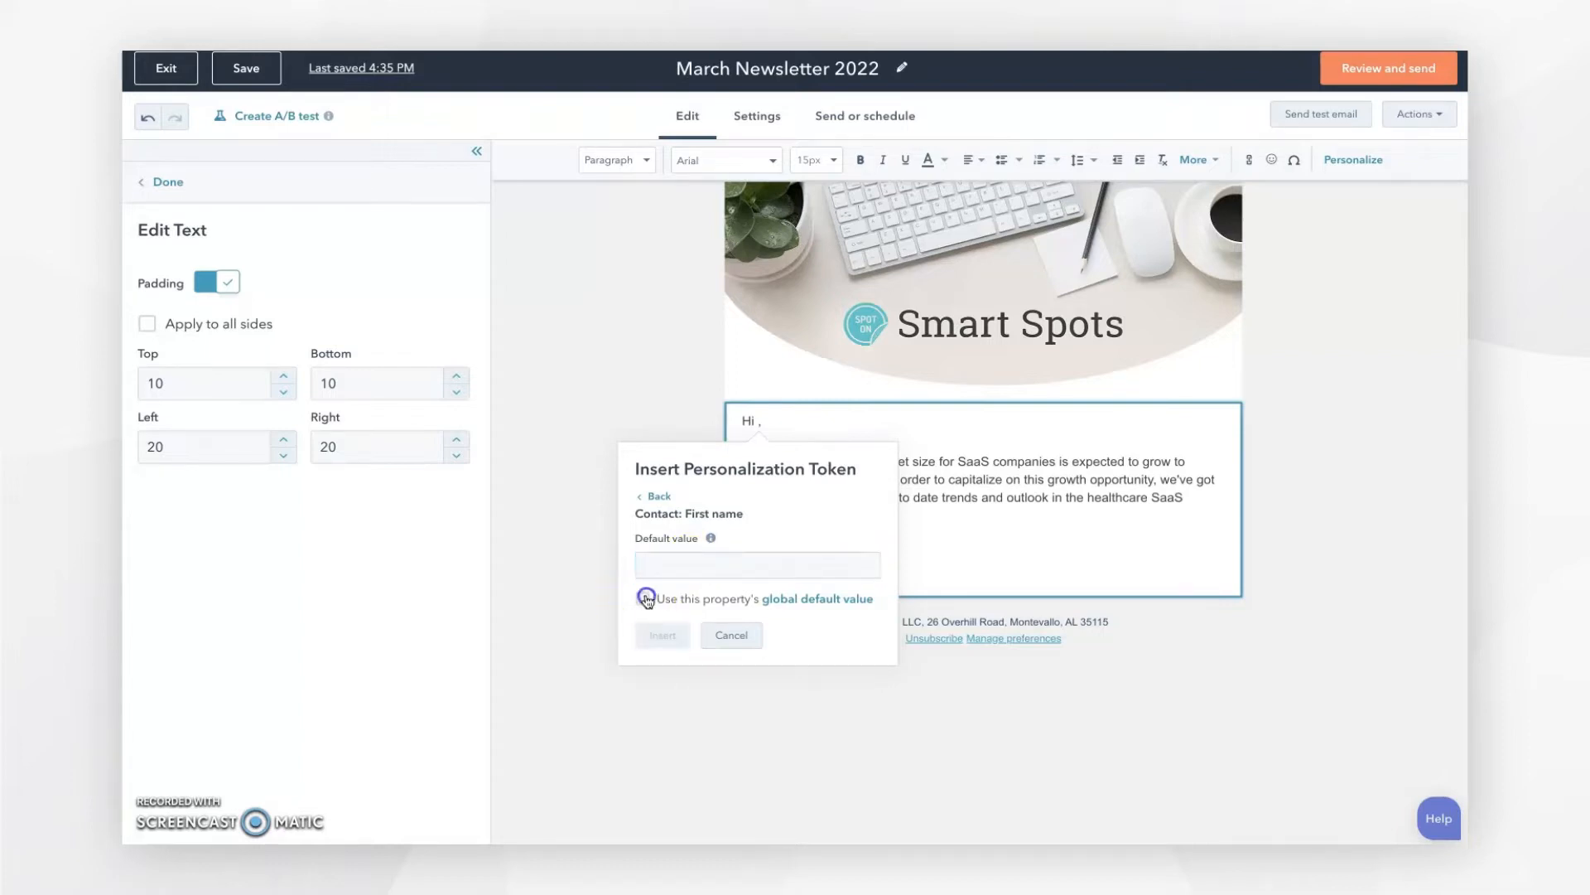
click(662, 641)
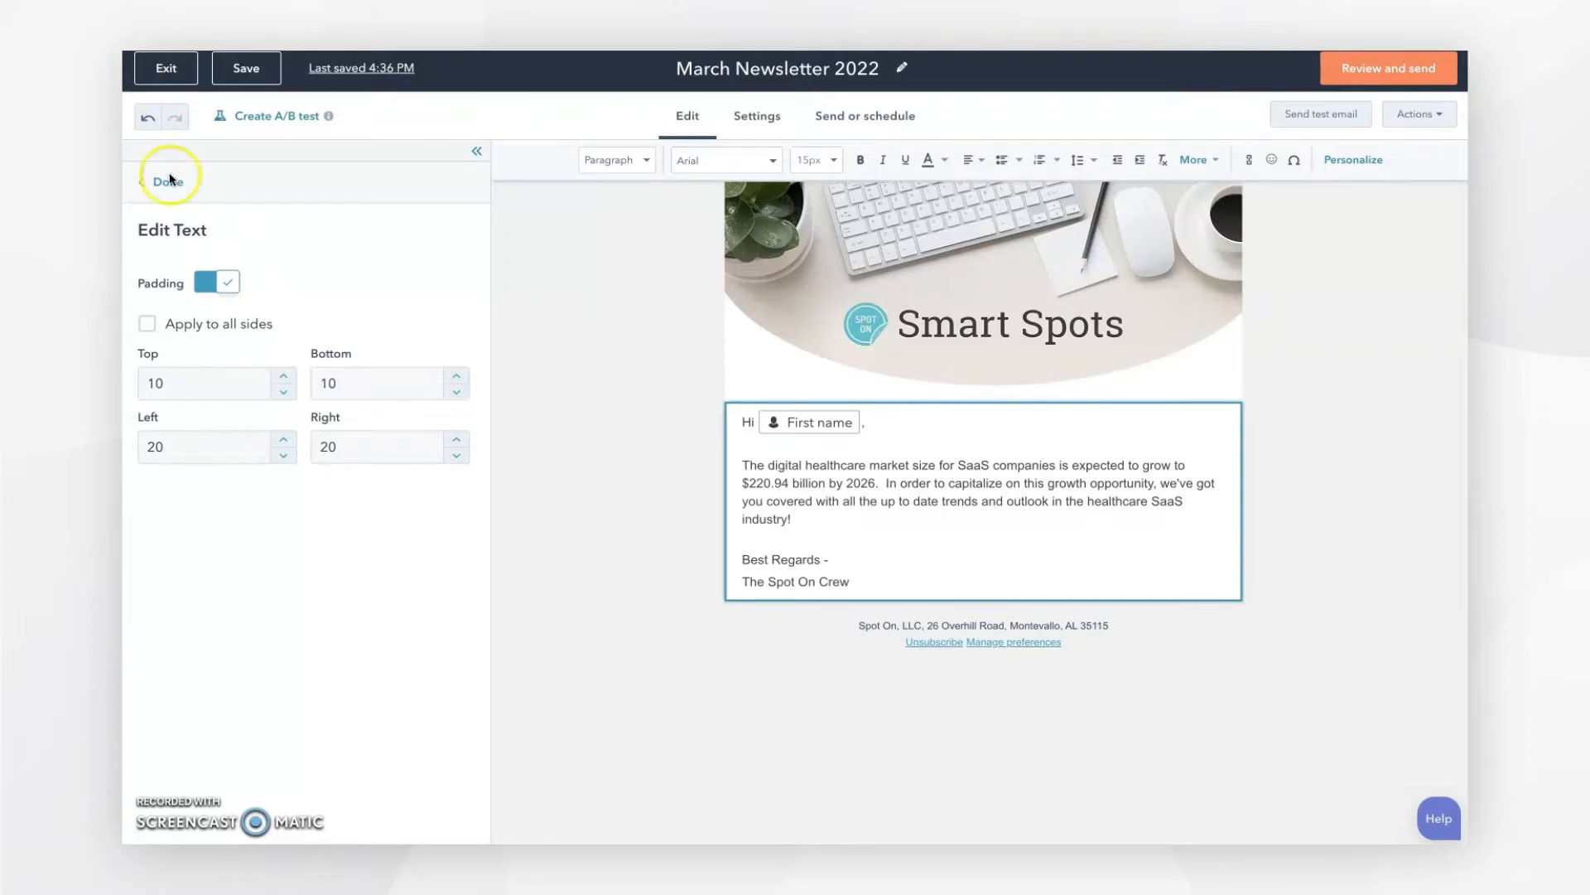
Step: Add a one-column section with a text block below the message
click(580, 419)
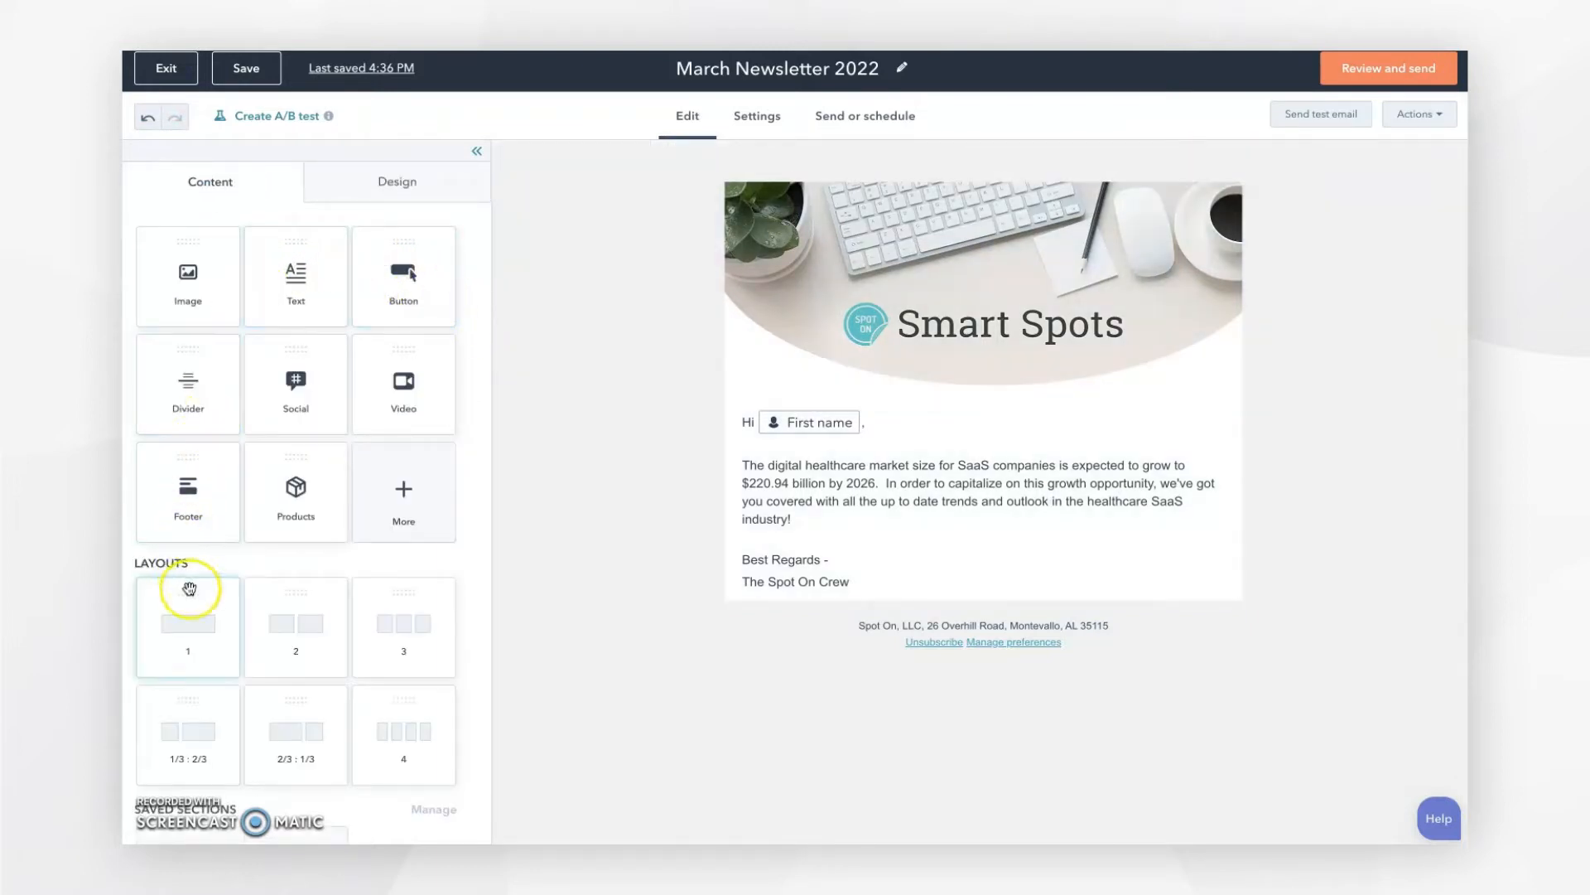
drag(190, 588, 988, 580)
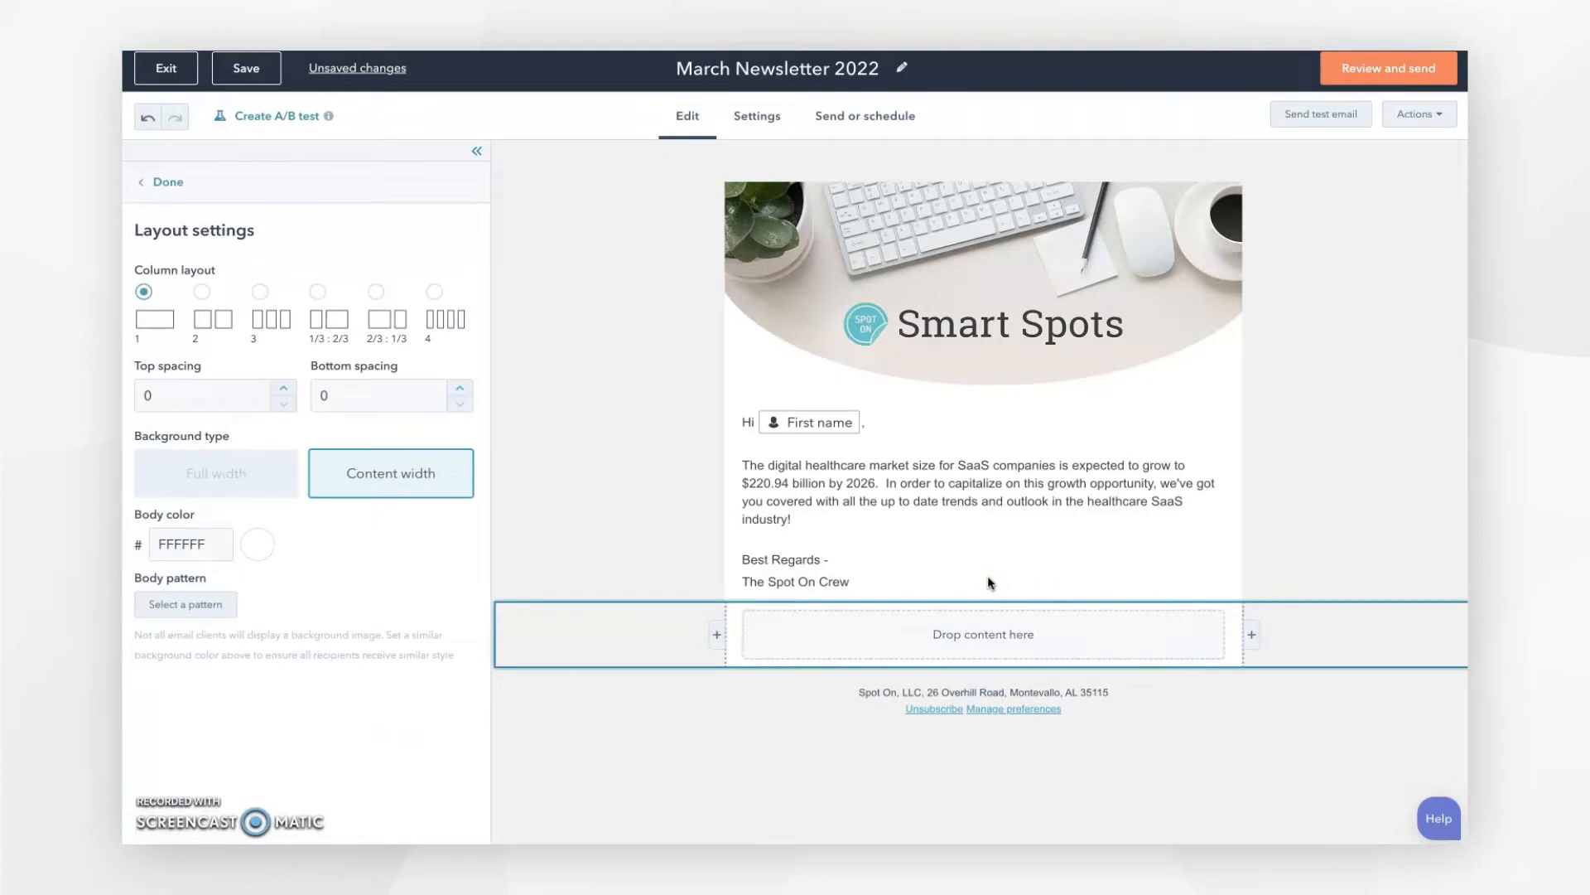
click(165, 181)
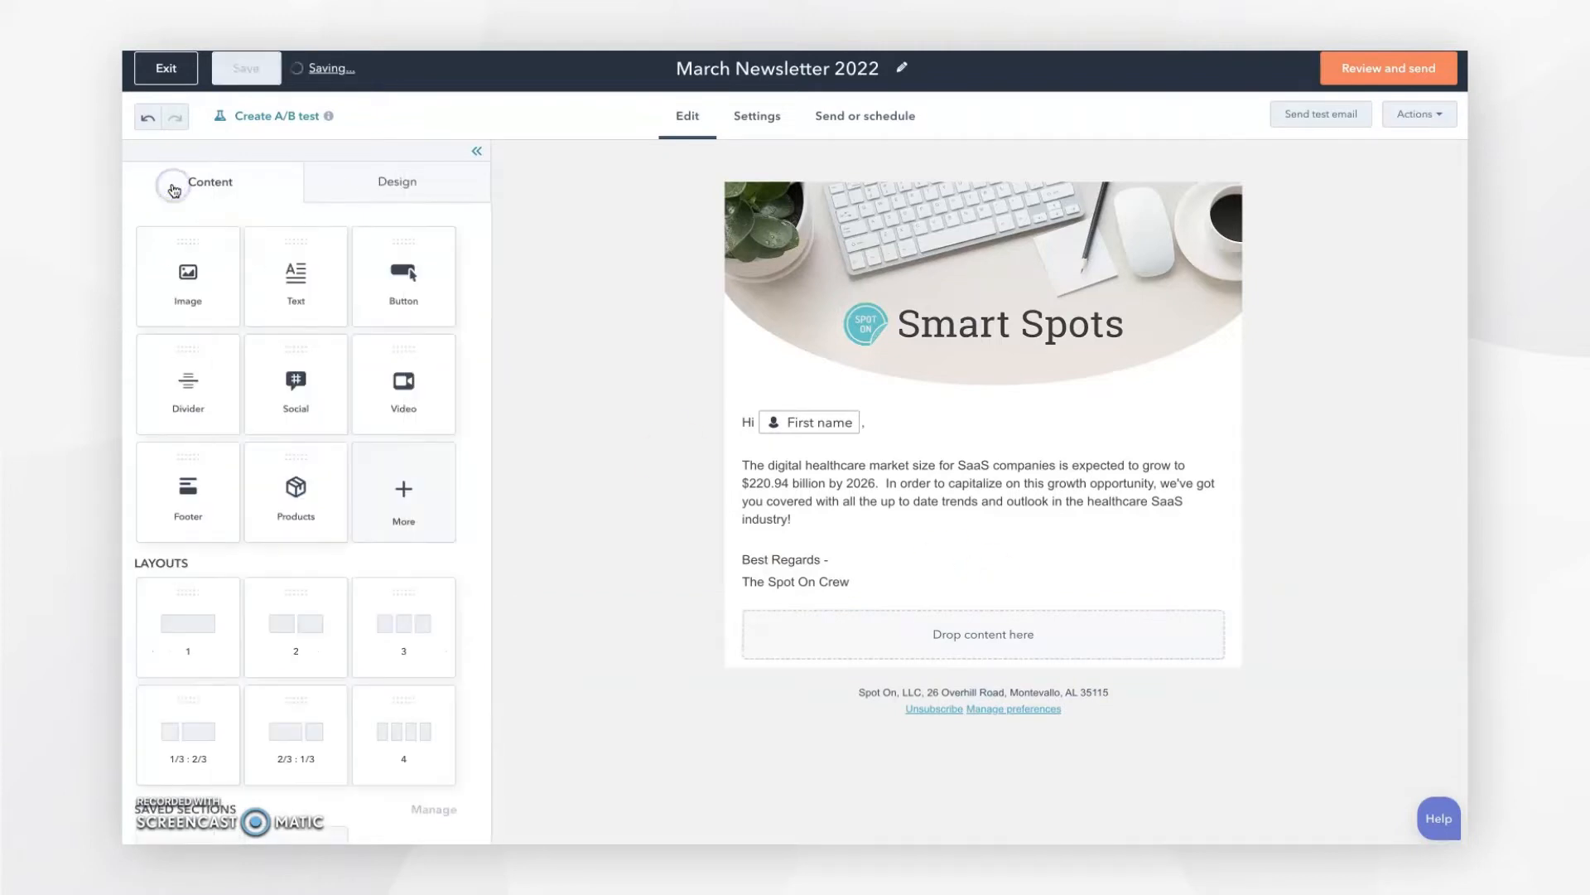
drag(283, 248, 951, 614)
Step: Replace the sample text with the heading 'Here are a few blogs we've recently published'
click(945, 794)
drag(934, 791, 740, 651)
key(BackSpace)
key(BackSpace)
key(BackSpace)
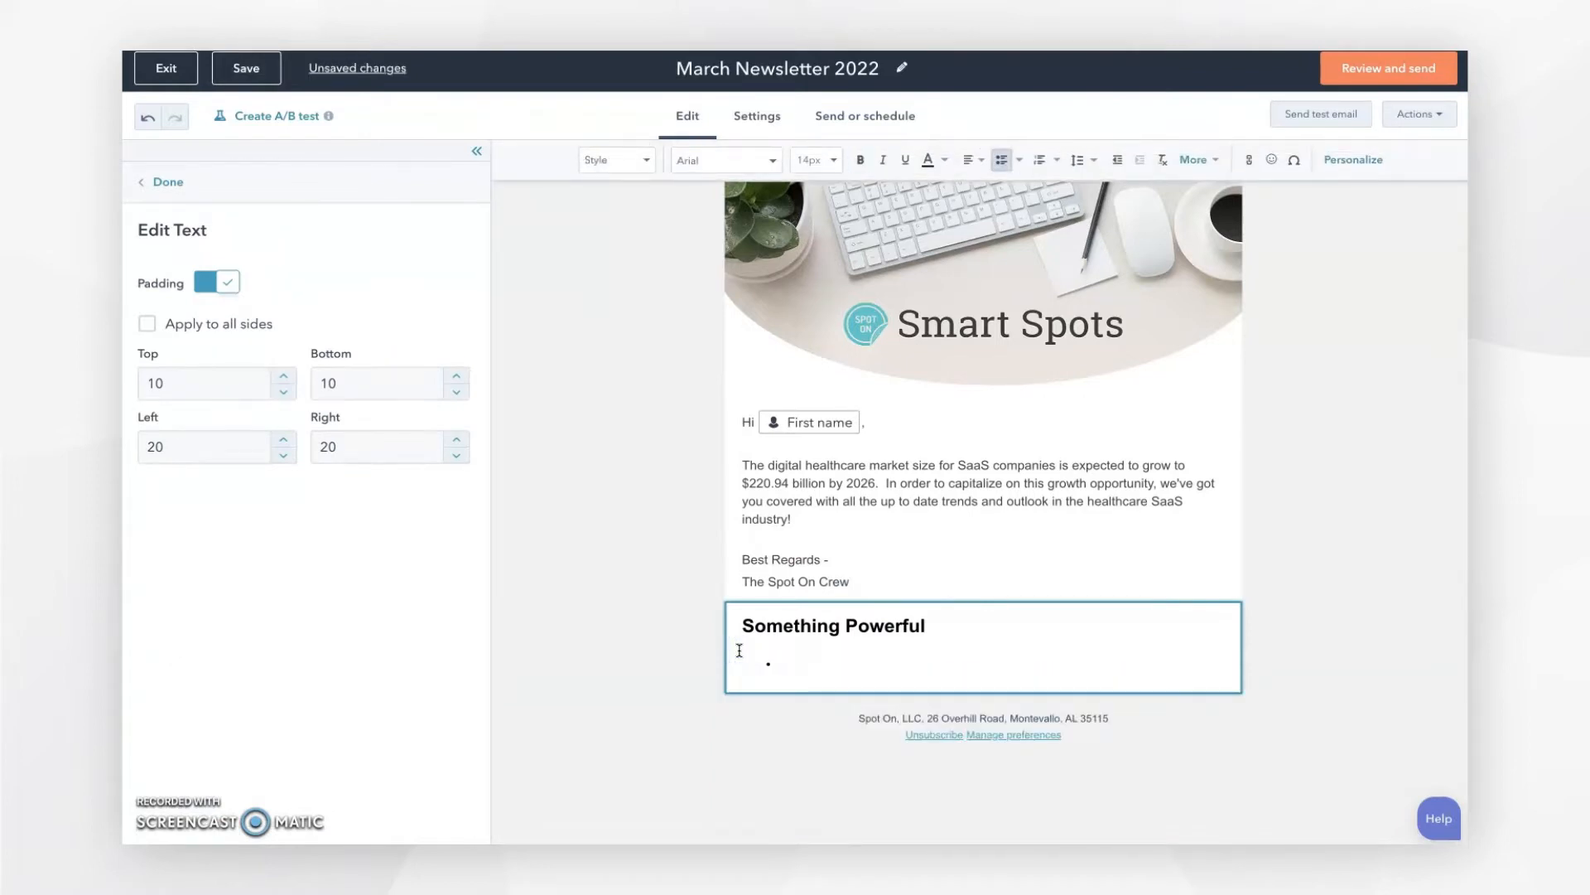
drag(928, 625, 748, 623)
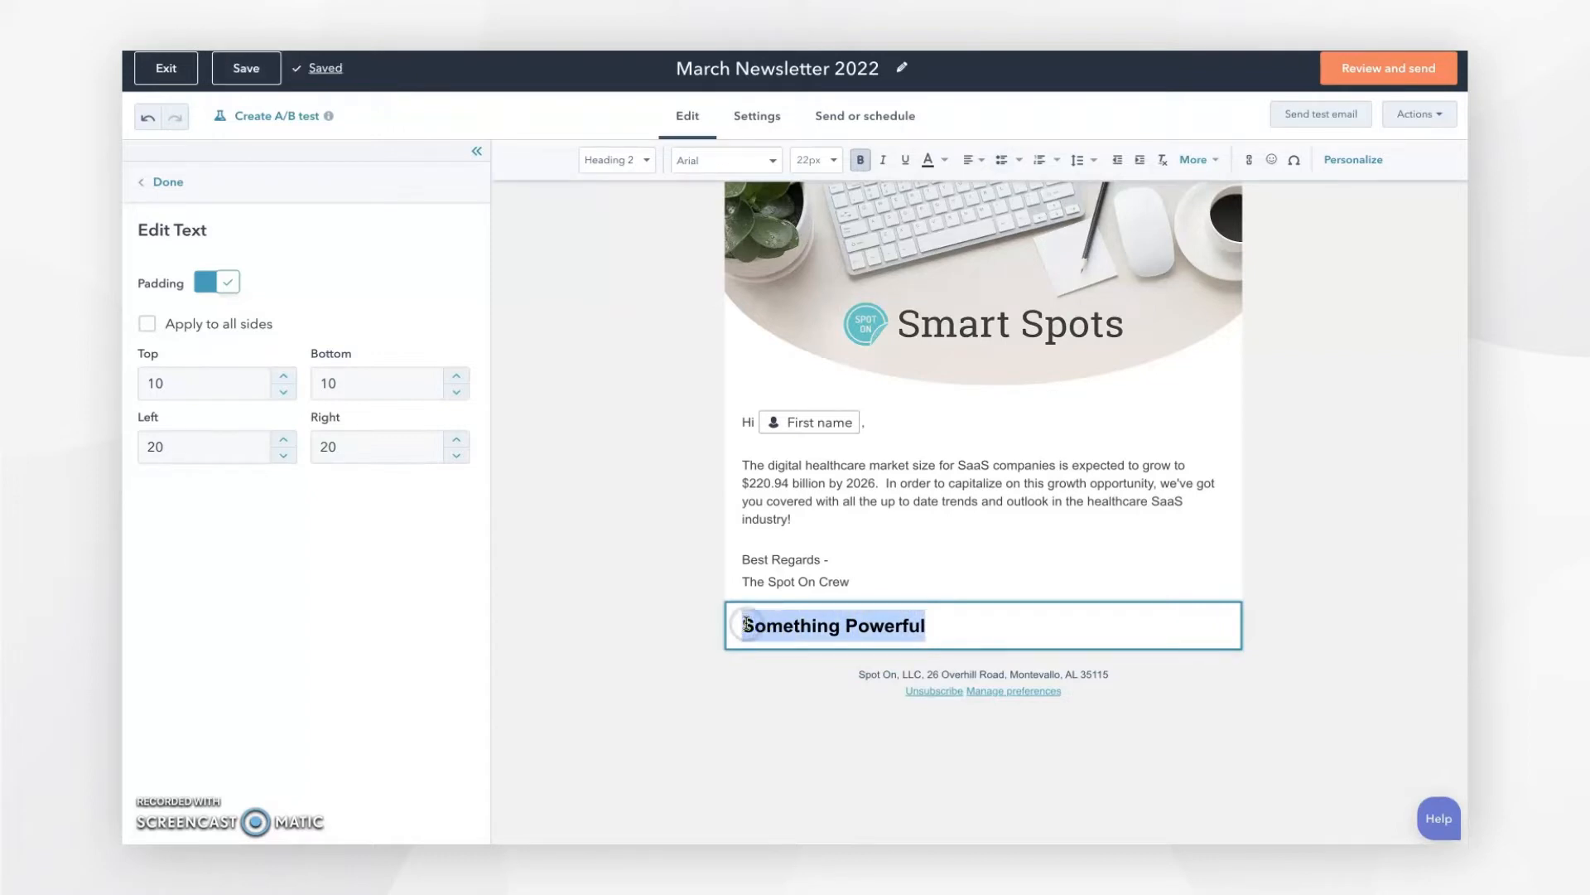
text(Here are a)
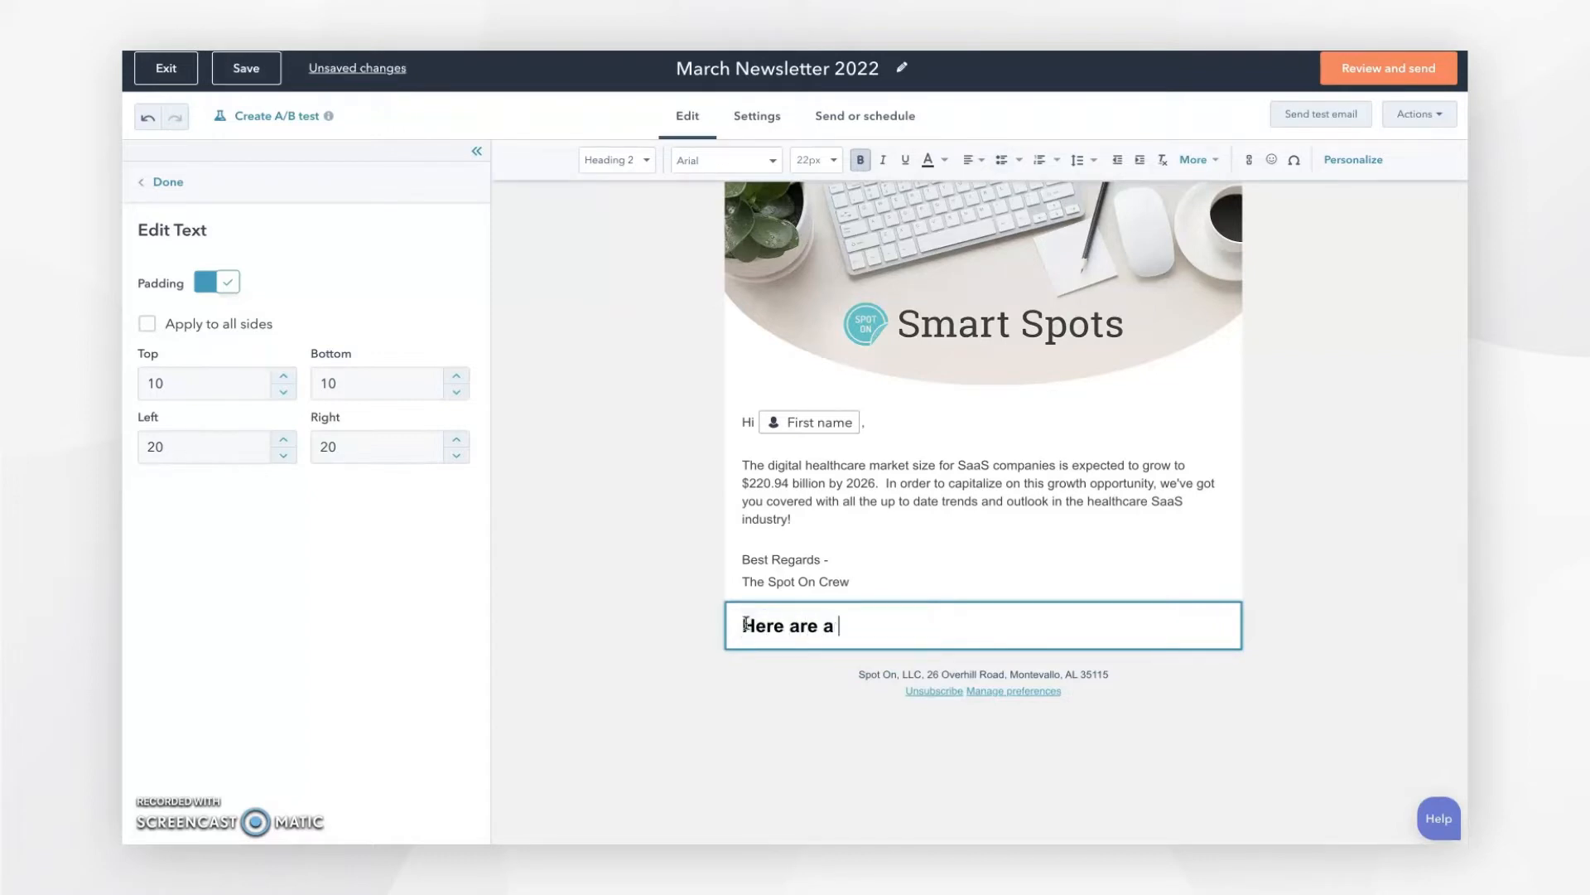
text( few blogs we've recently published)
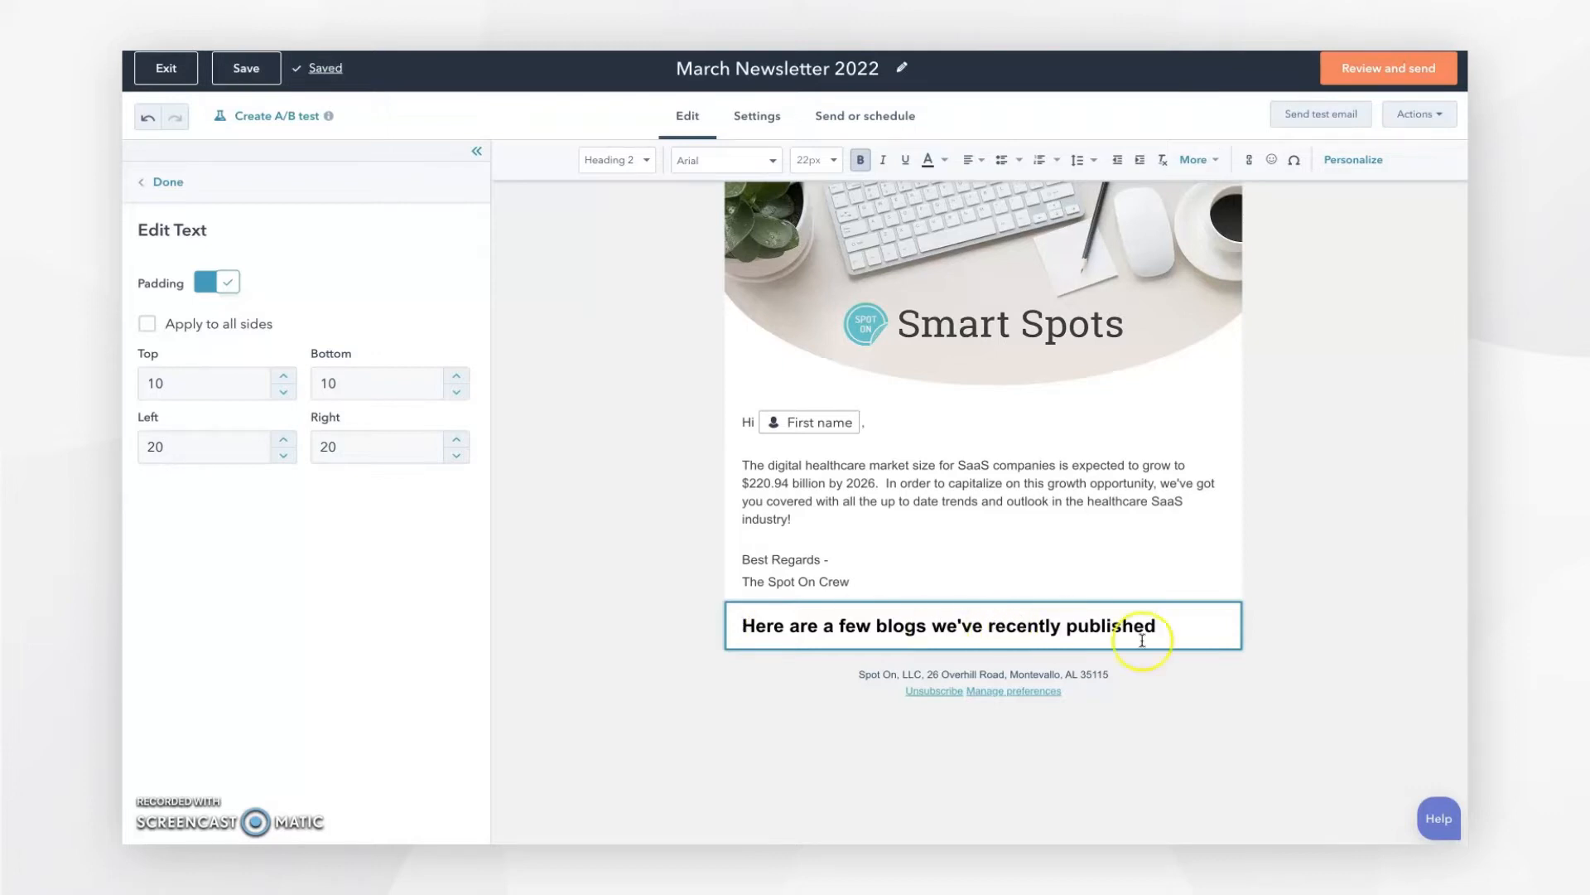
Step: Set the blogs heading to 18px and centre it
triple_click(744, 627)
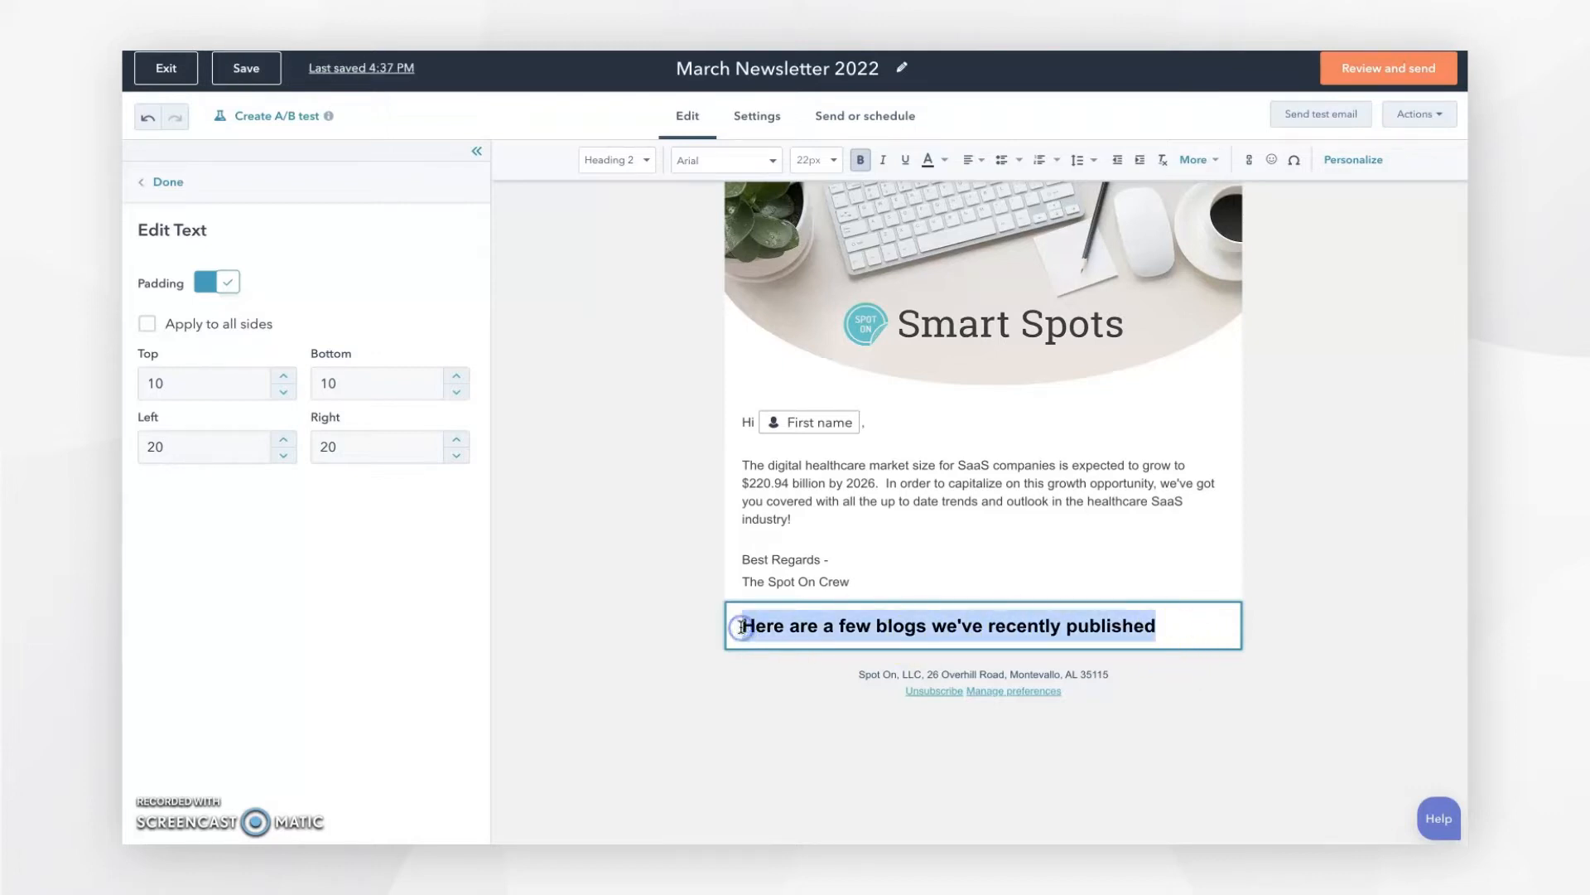
click(832, 161)
scroll(828, 203, up, 2)
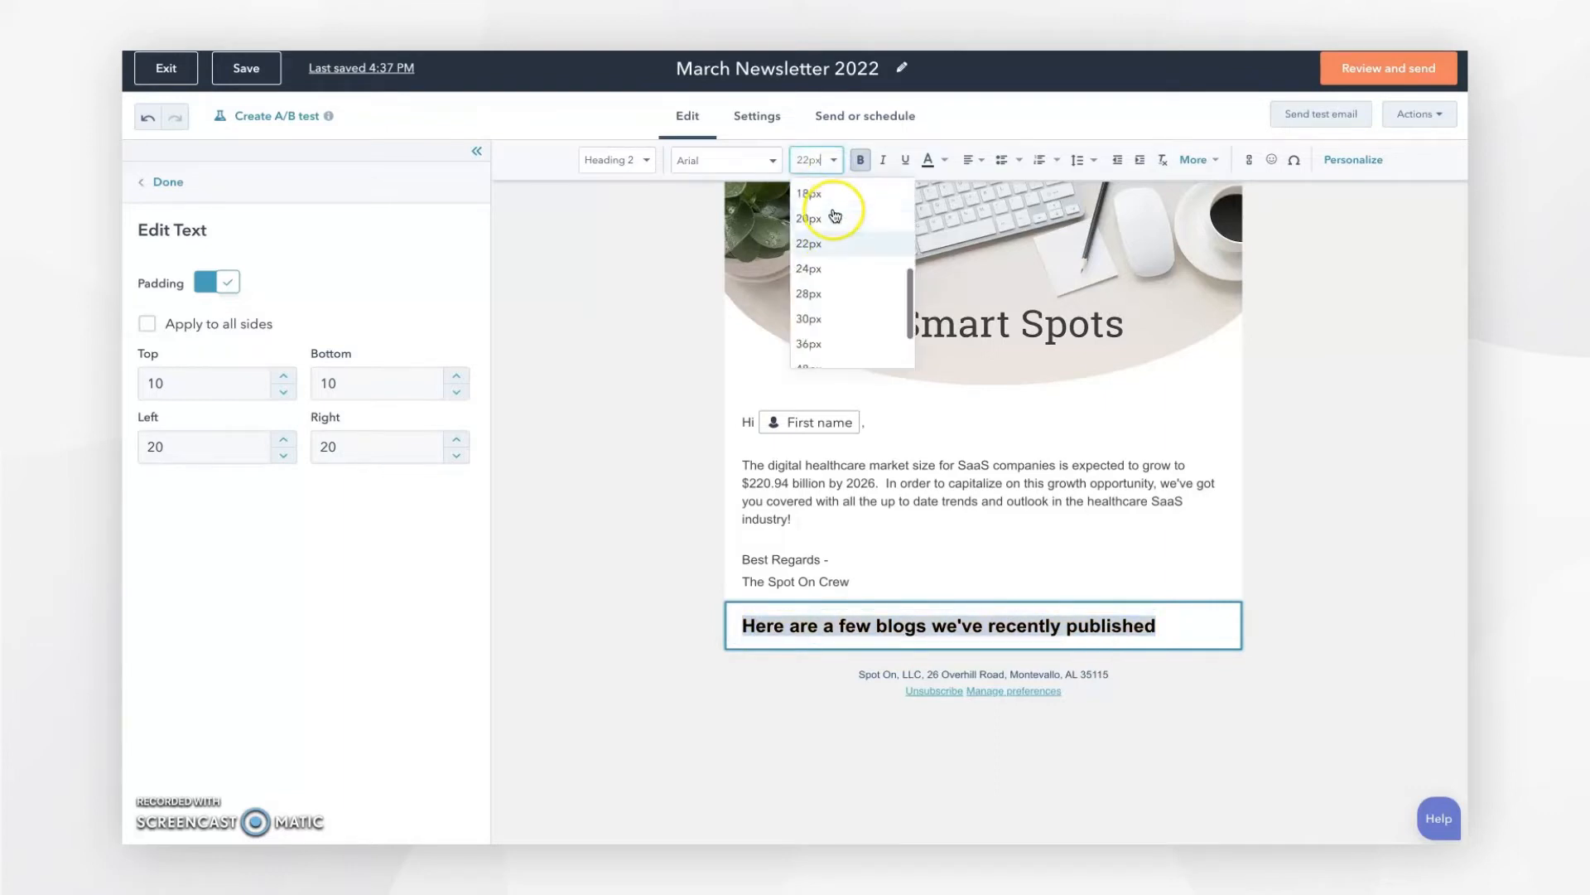
click(824, 222)
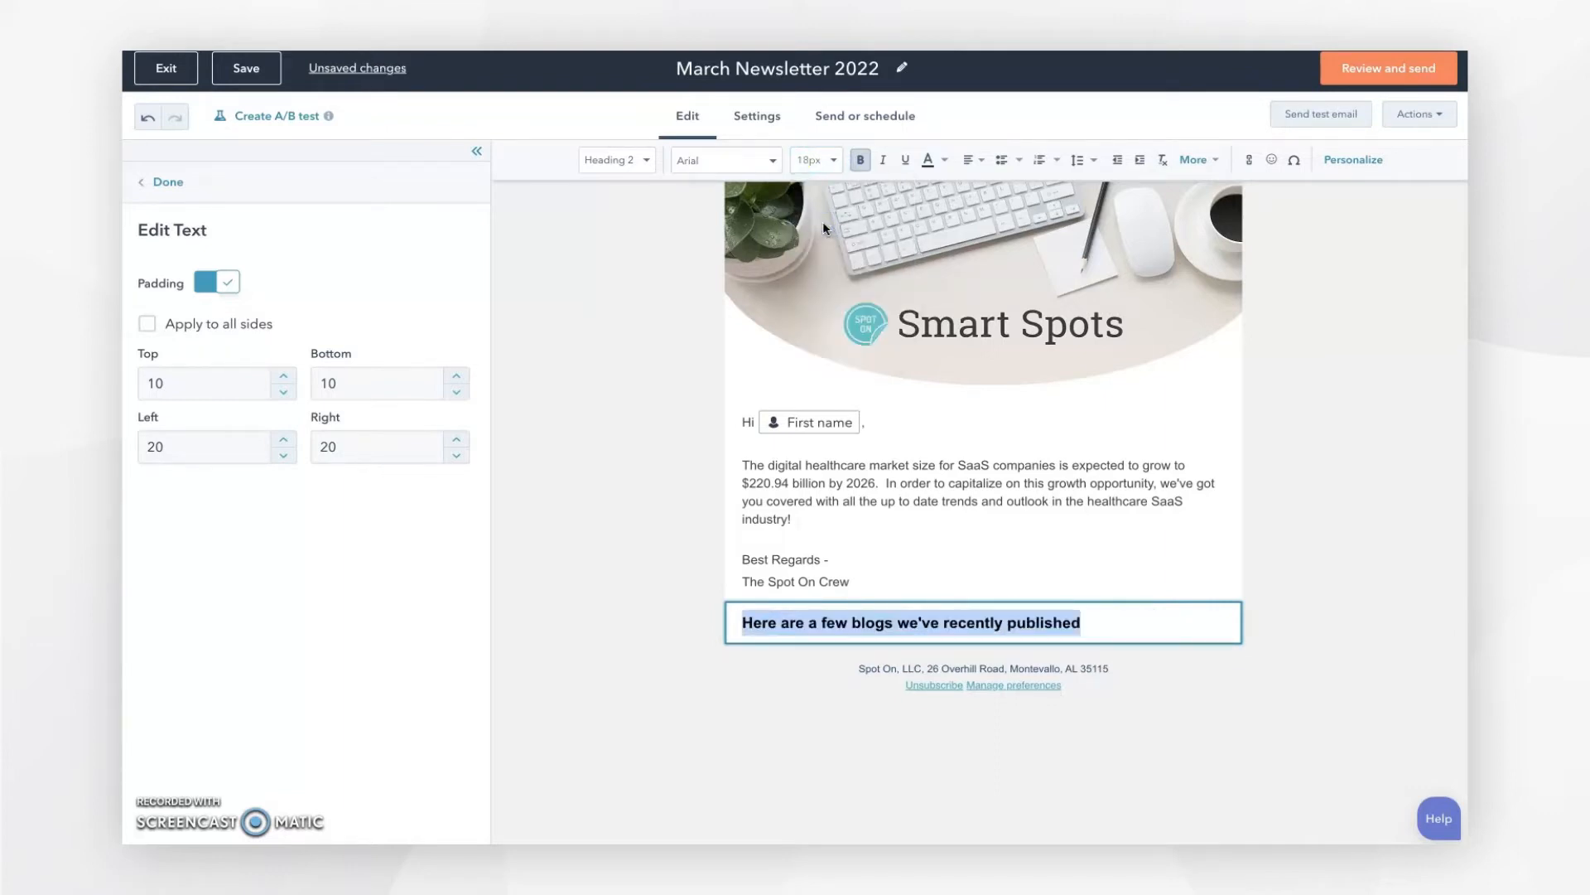
click(976, 160)
click(982, 236)
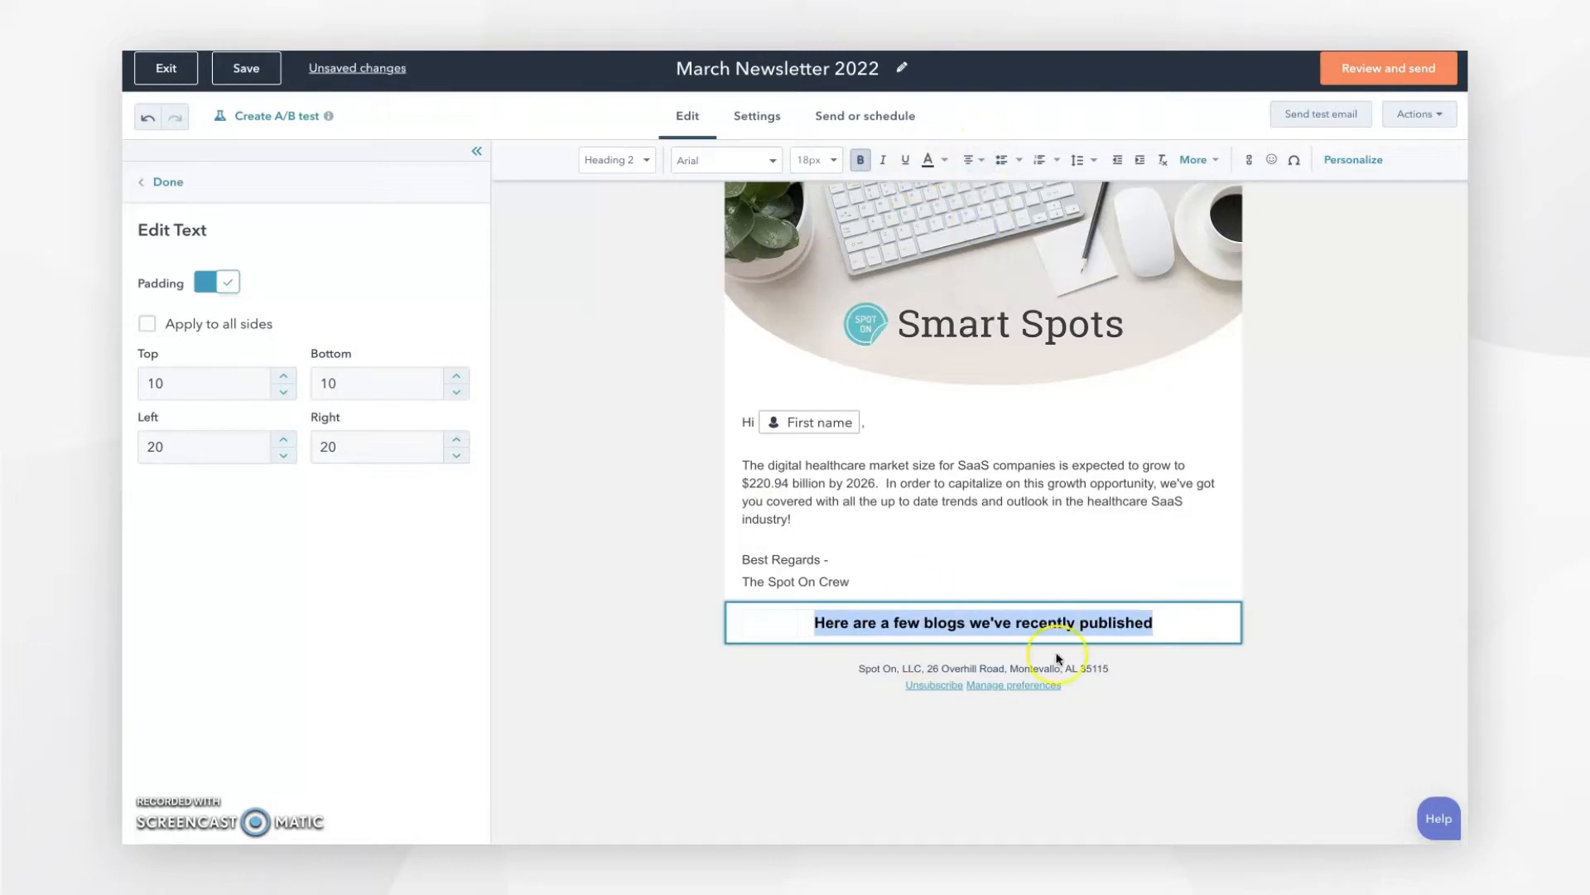
click(1158, 624)
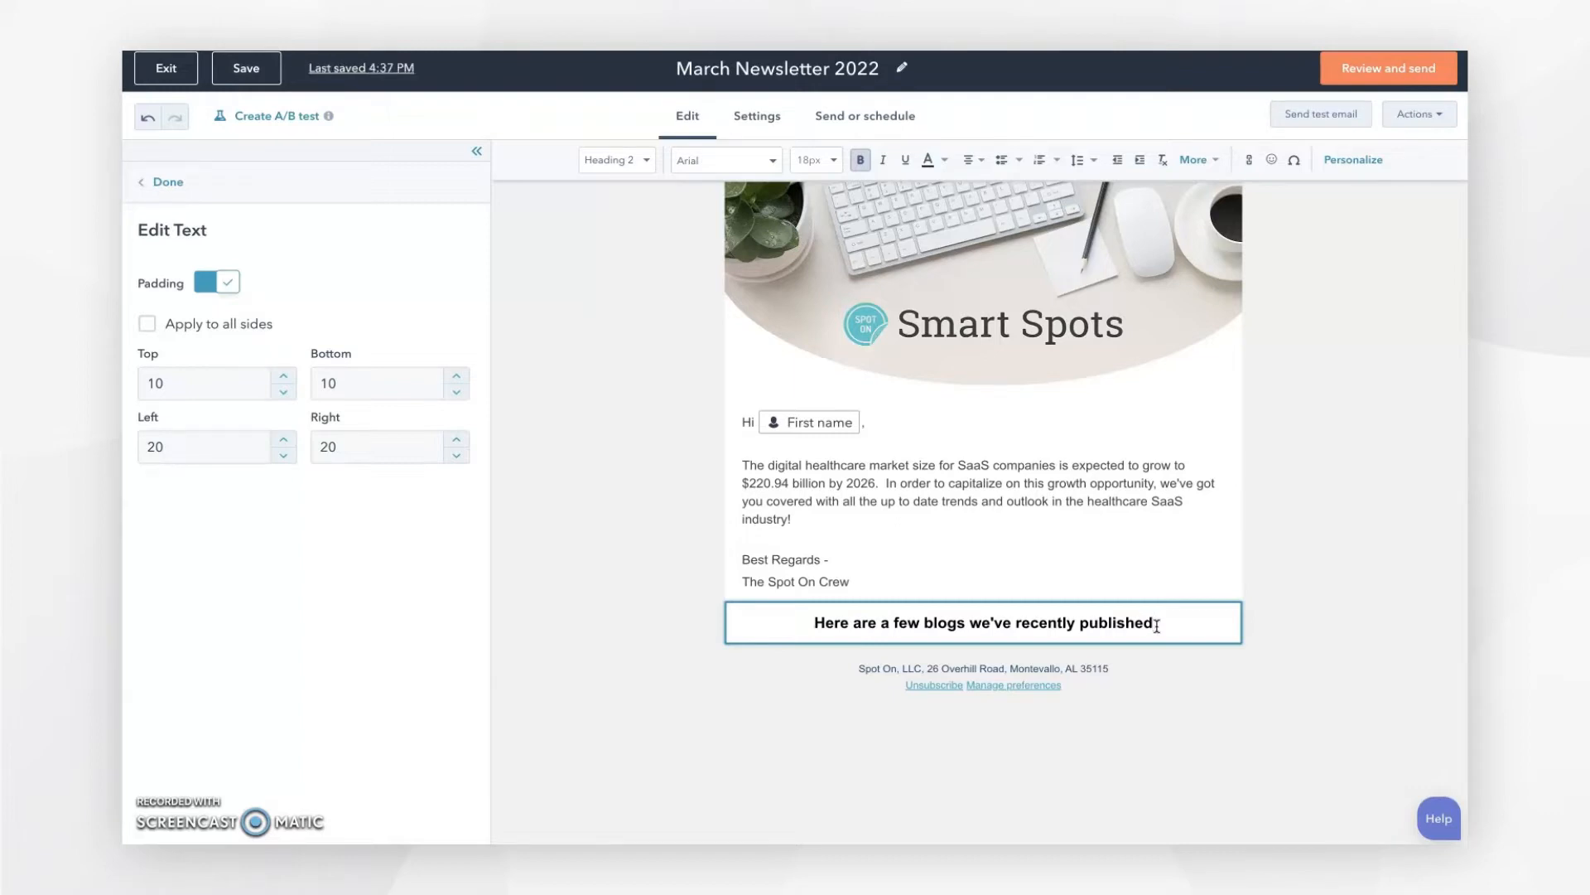
Step: Add a two-column section below the heading and widen the left column to a 2/3 : 1/3 split
click(616, 543)
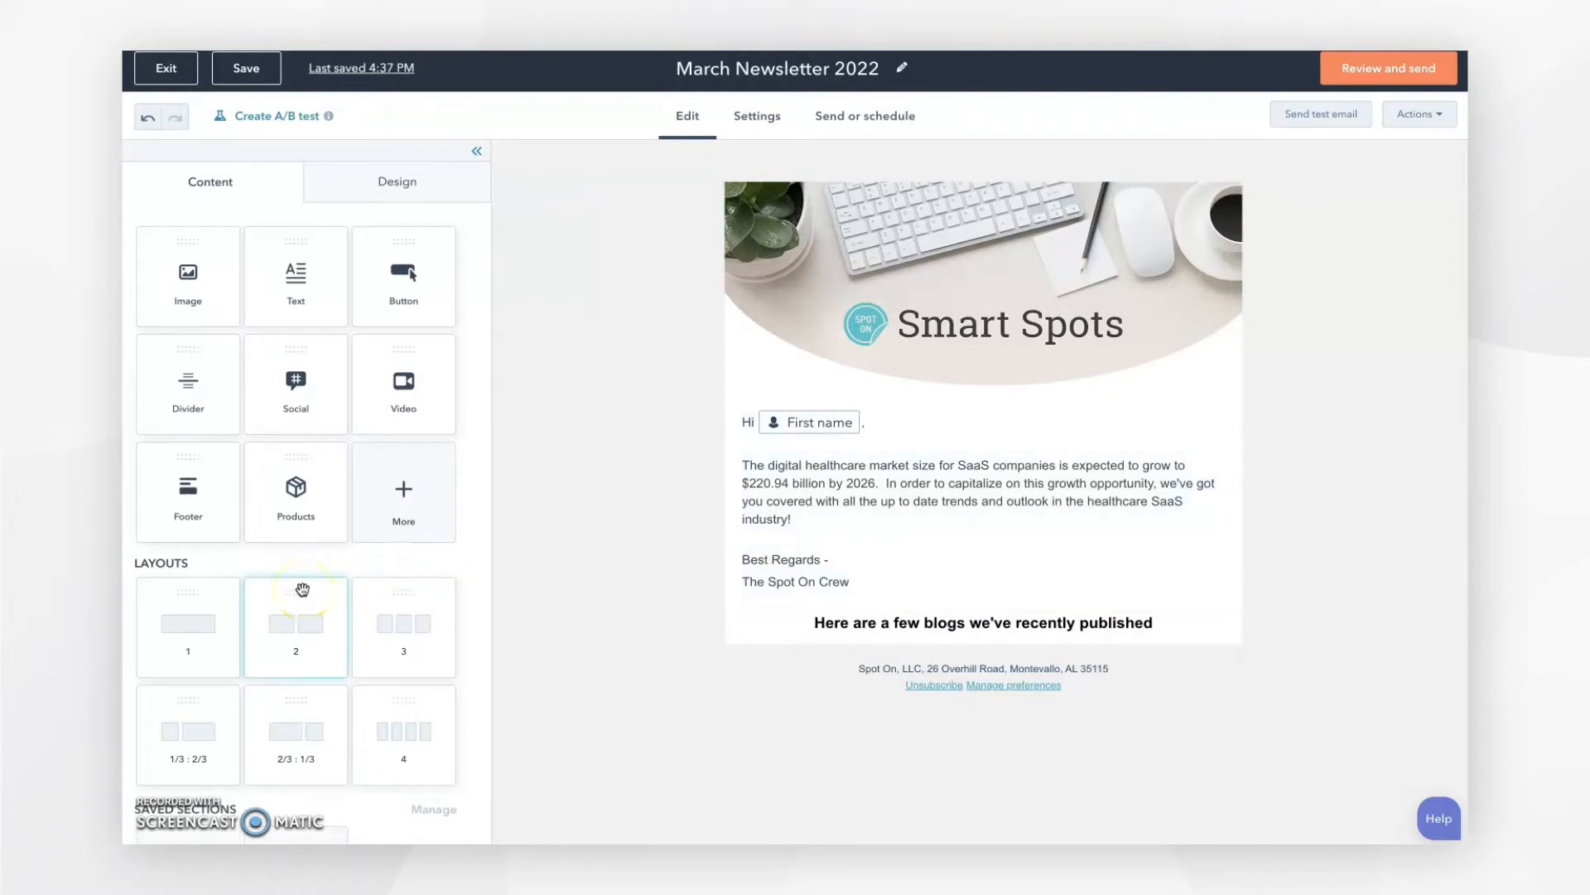
drag(303, 589, 1000, 645)
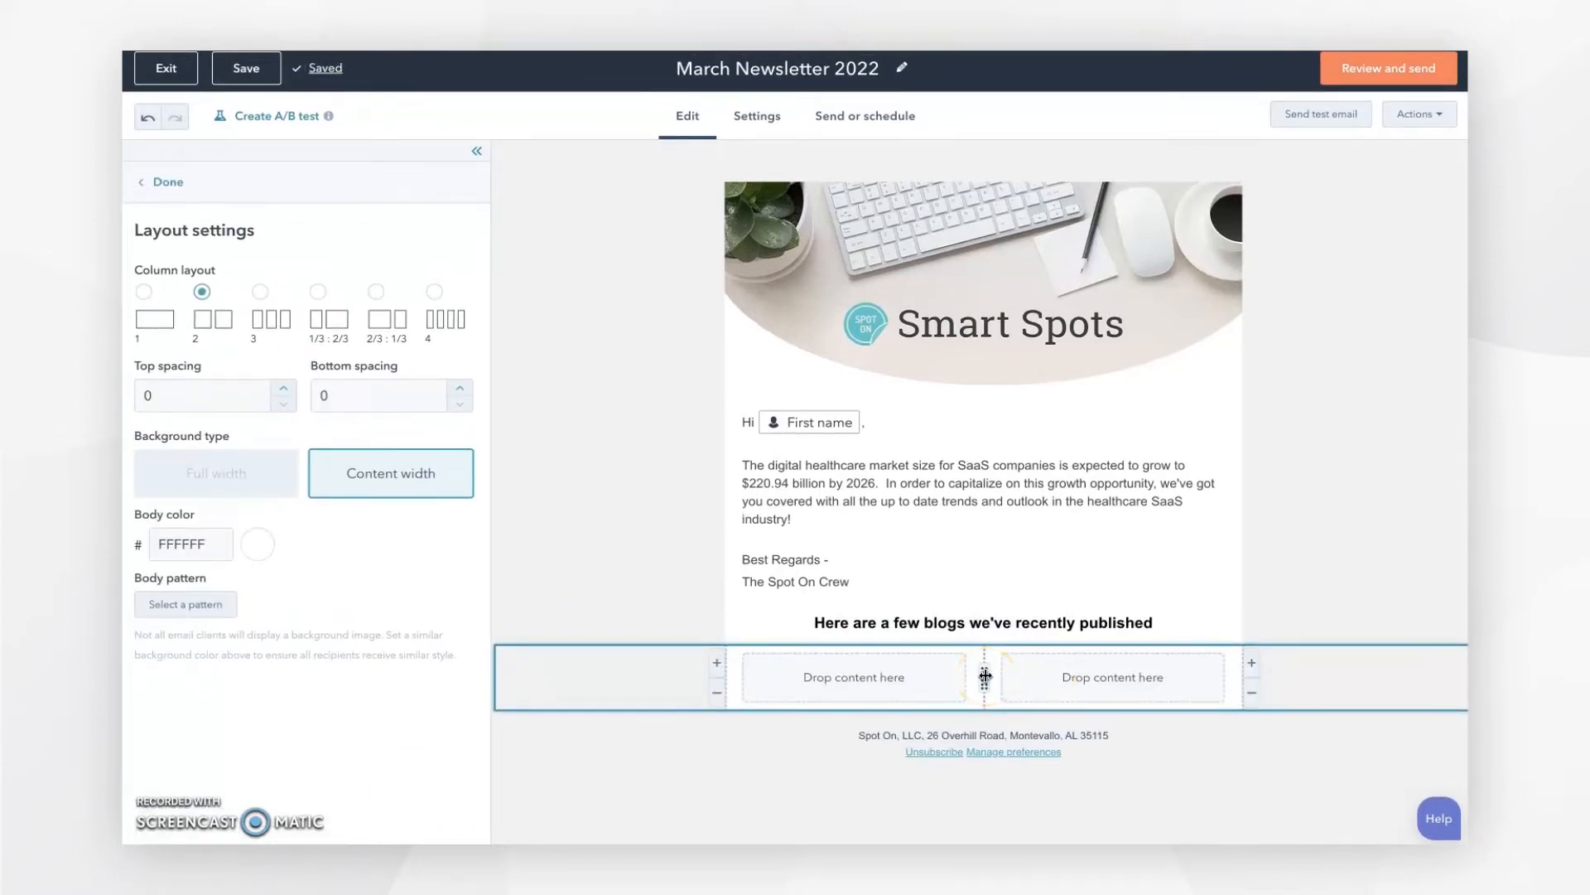
drag(990, 676, 1061, 676)
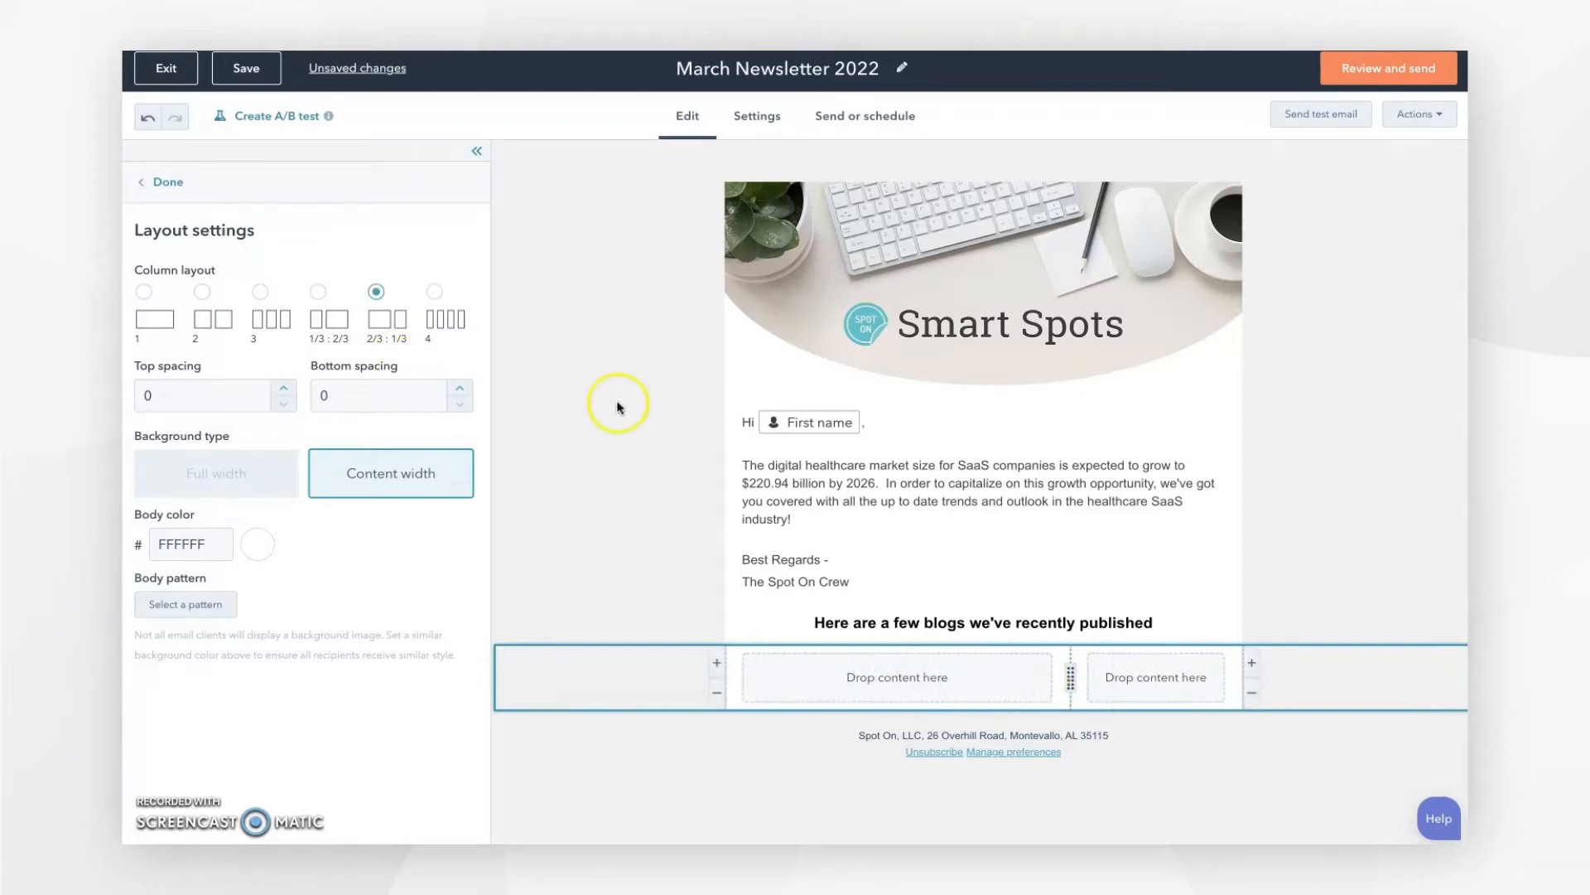
click(621, 445)
Step: Place a text block in the left column and an image block in the right column
drag(296, 249, 863, 658)
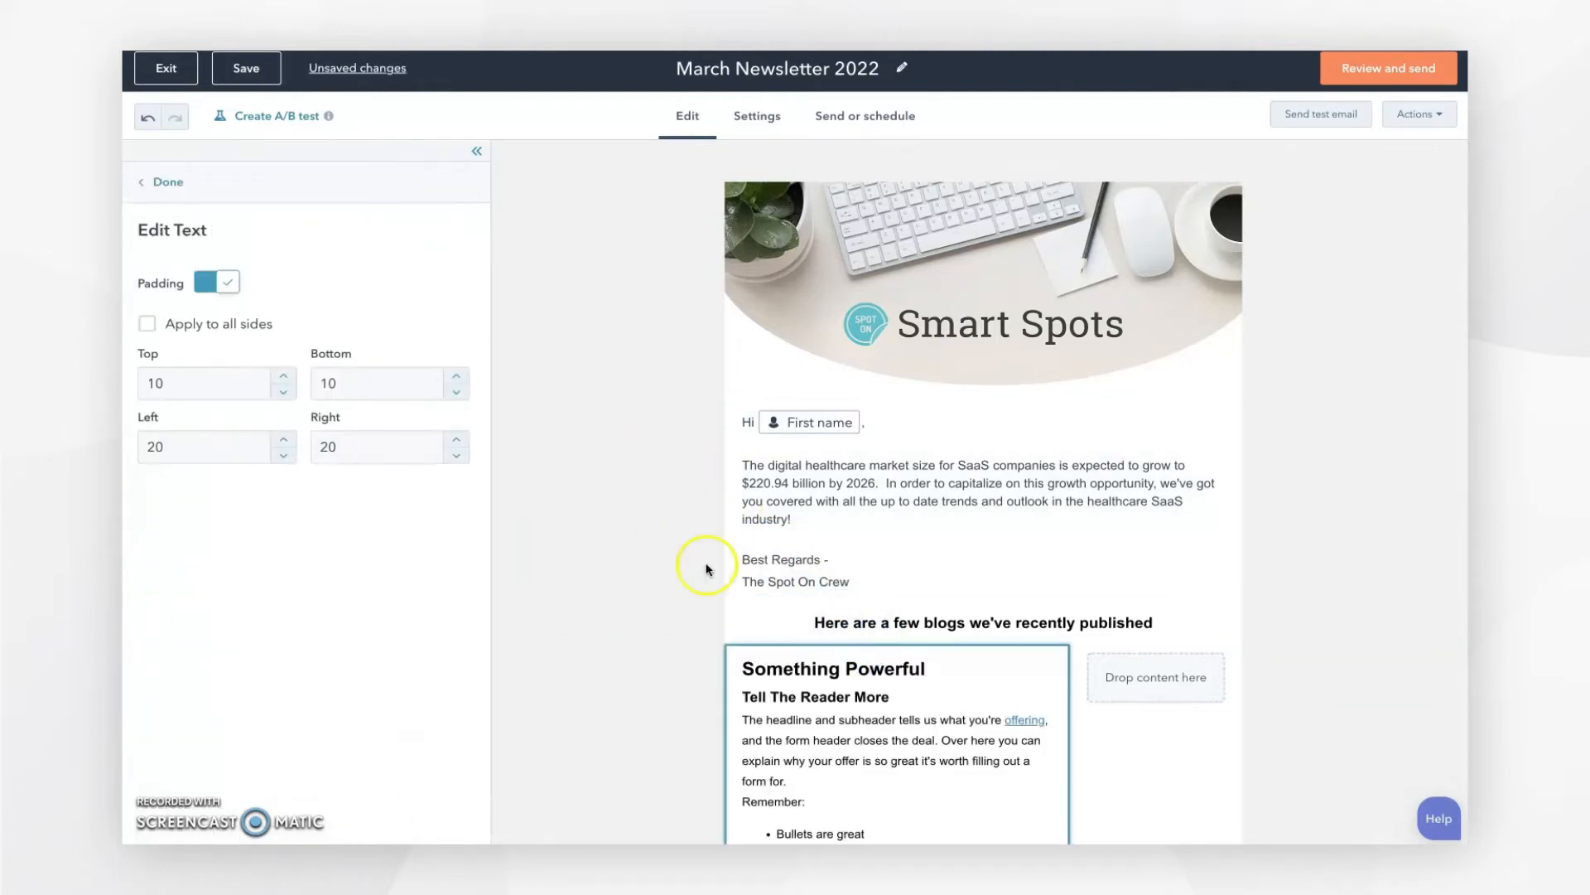
click(190, 174)
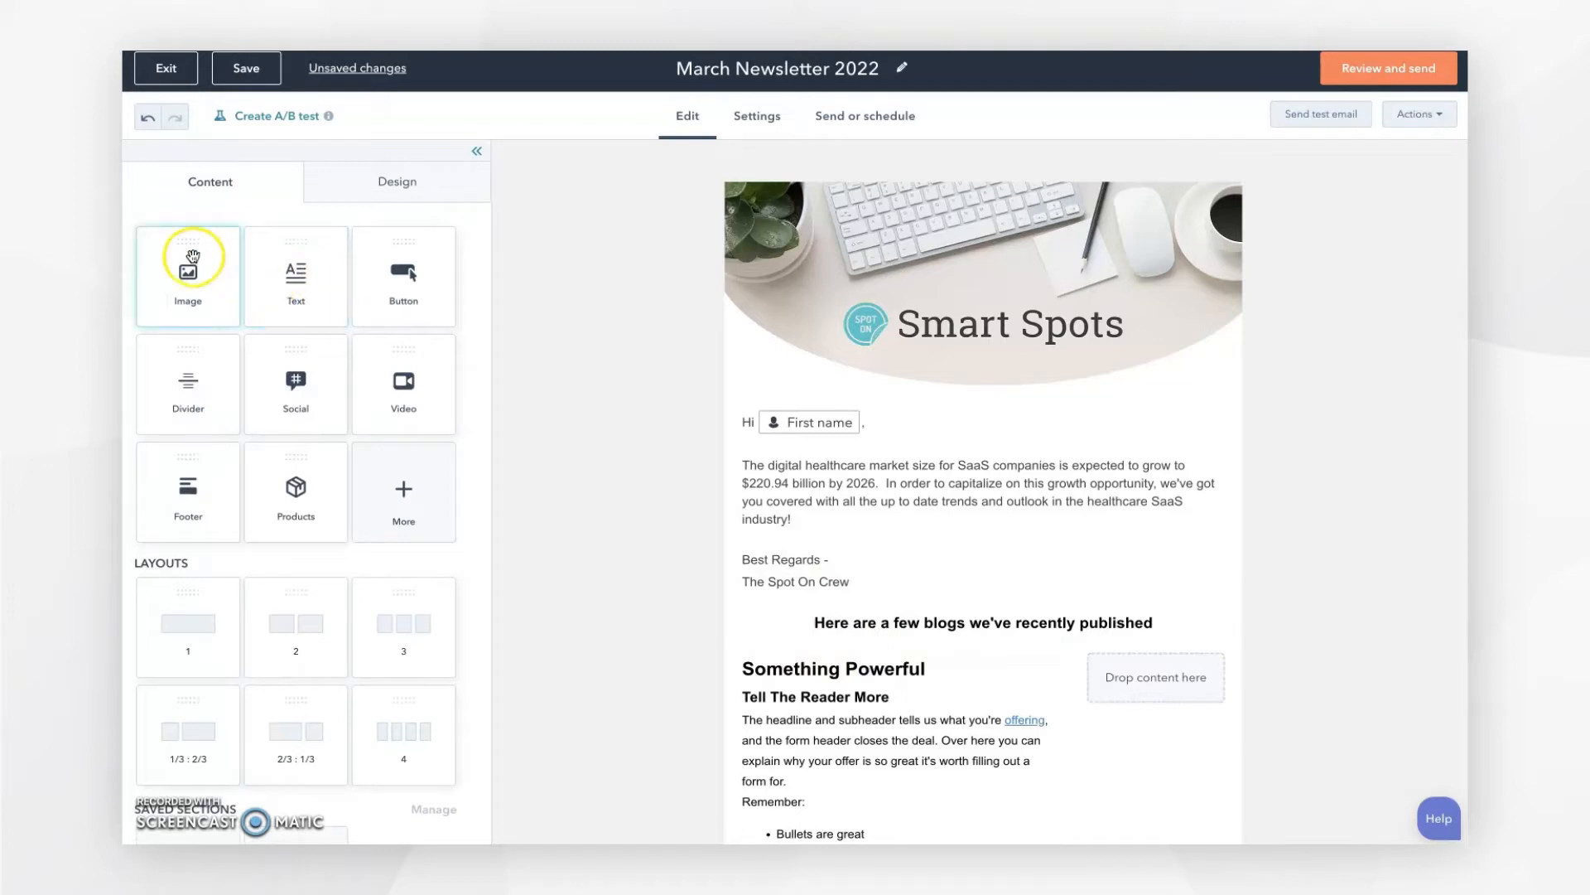
drag(193, 257, 1153, 681)
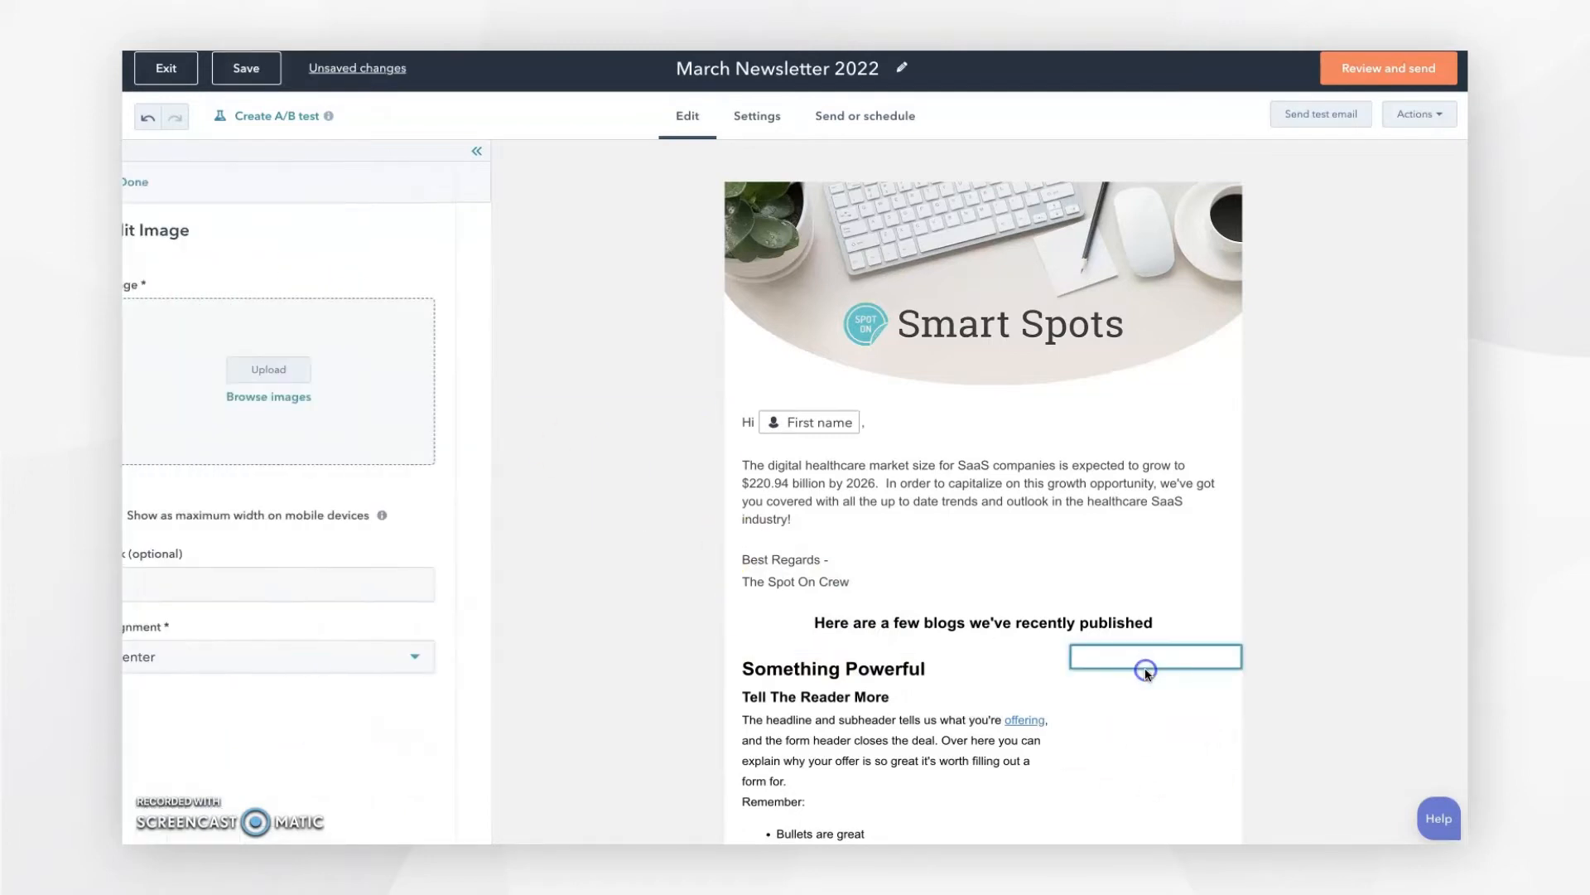
scroll(1309, 670, down, 3)
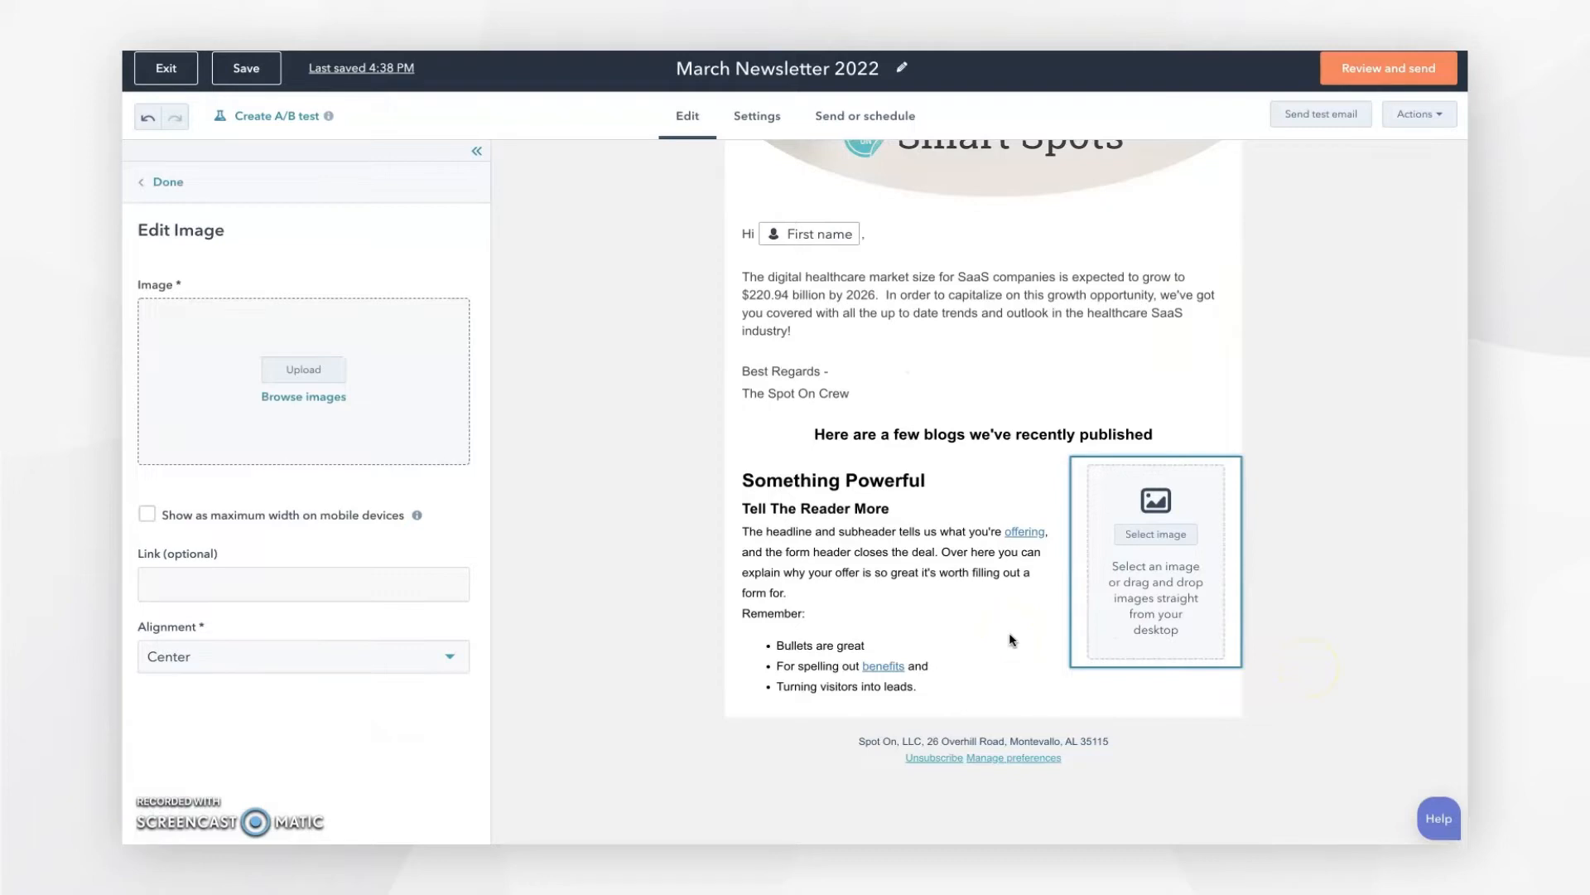
click(920, 576)
click(909, 567)
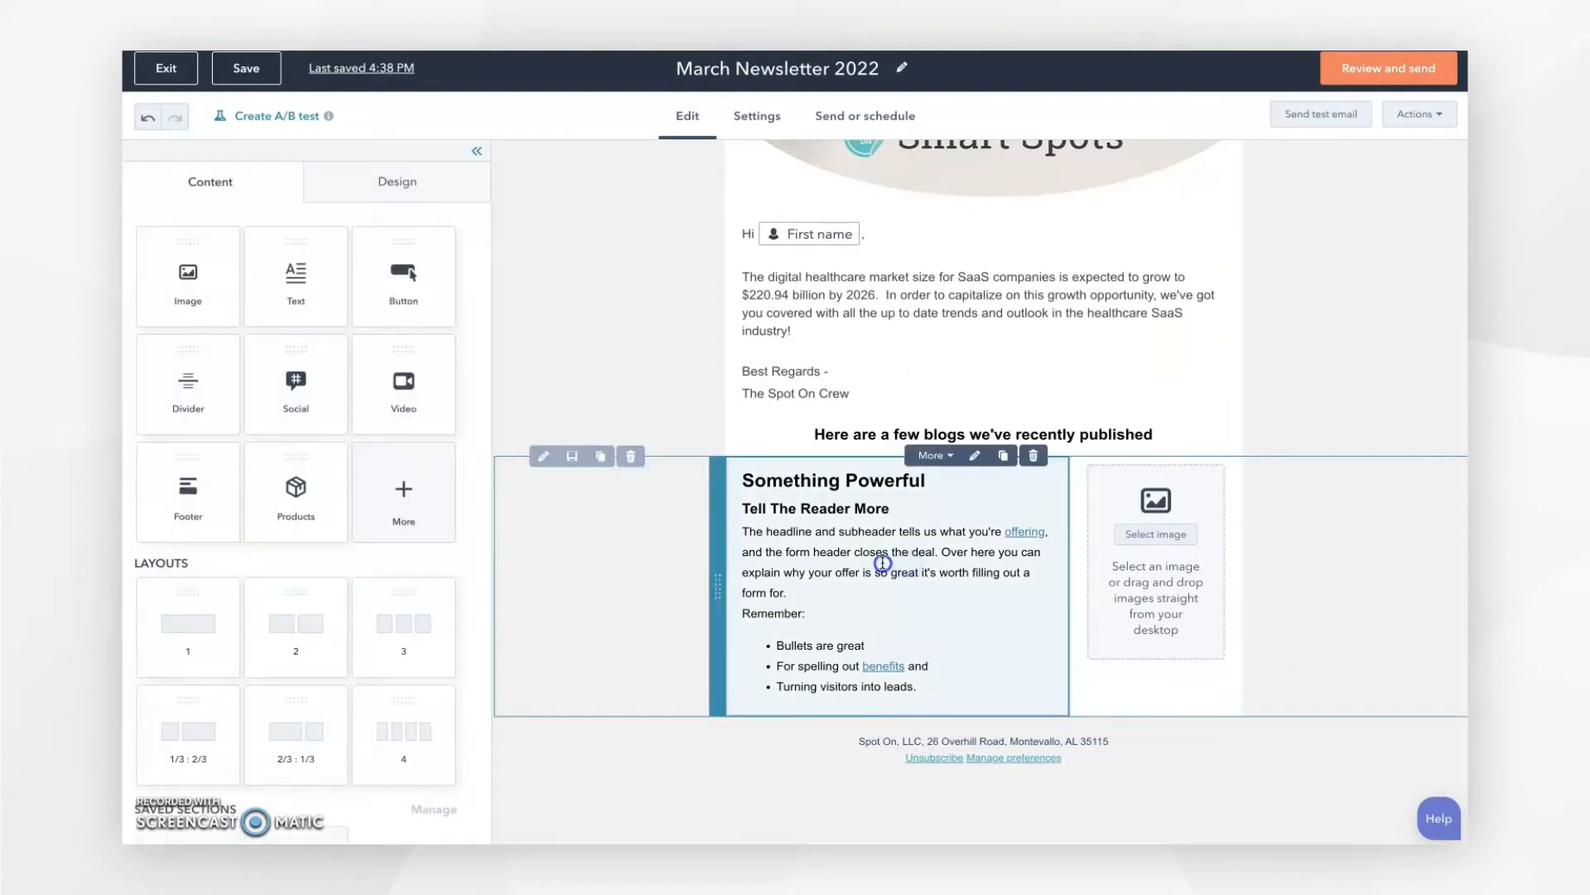
Step: Replace the left column's text with the 'Industry Outlook: The Healthcare Enterprise SaaS Market' teaser and open the image picker
click(883, 564)
key(ctrl+a)
key(BackSpace)
text(Industry Outlook: The Healthcare Enterprise SaaS Market Discover 4 key trends driving the healthcare enterprise SaaS market and how to market your SaaS business to take advantage of these opportunities.)
click(945, 564)
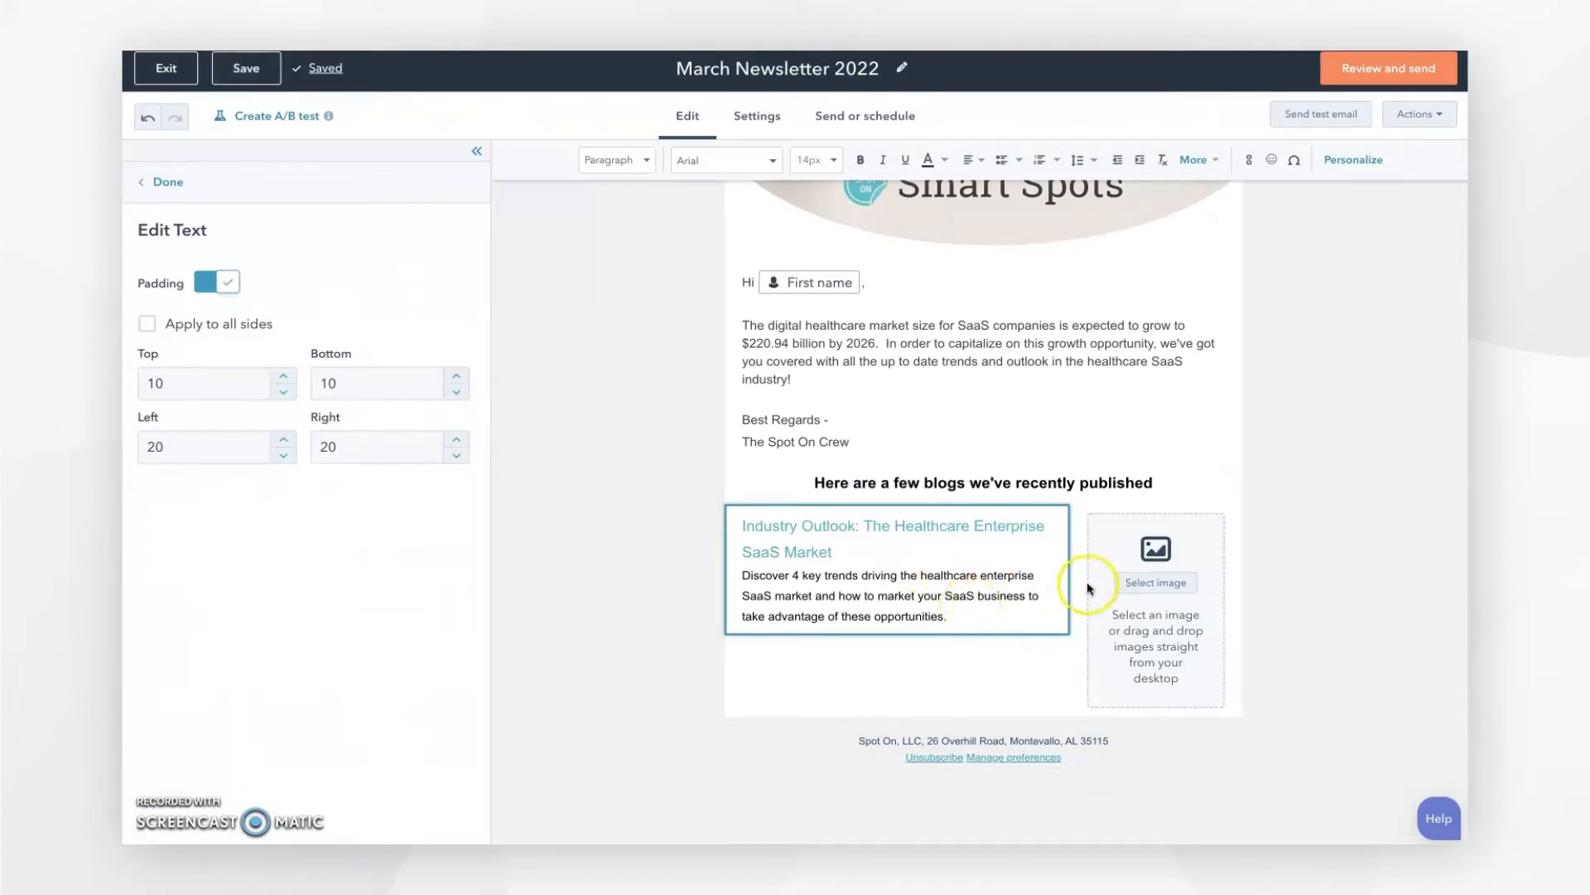
click(1147, 584)
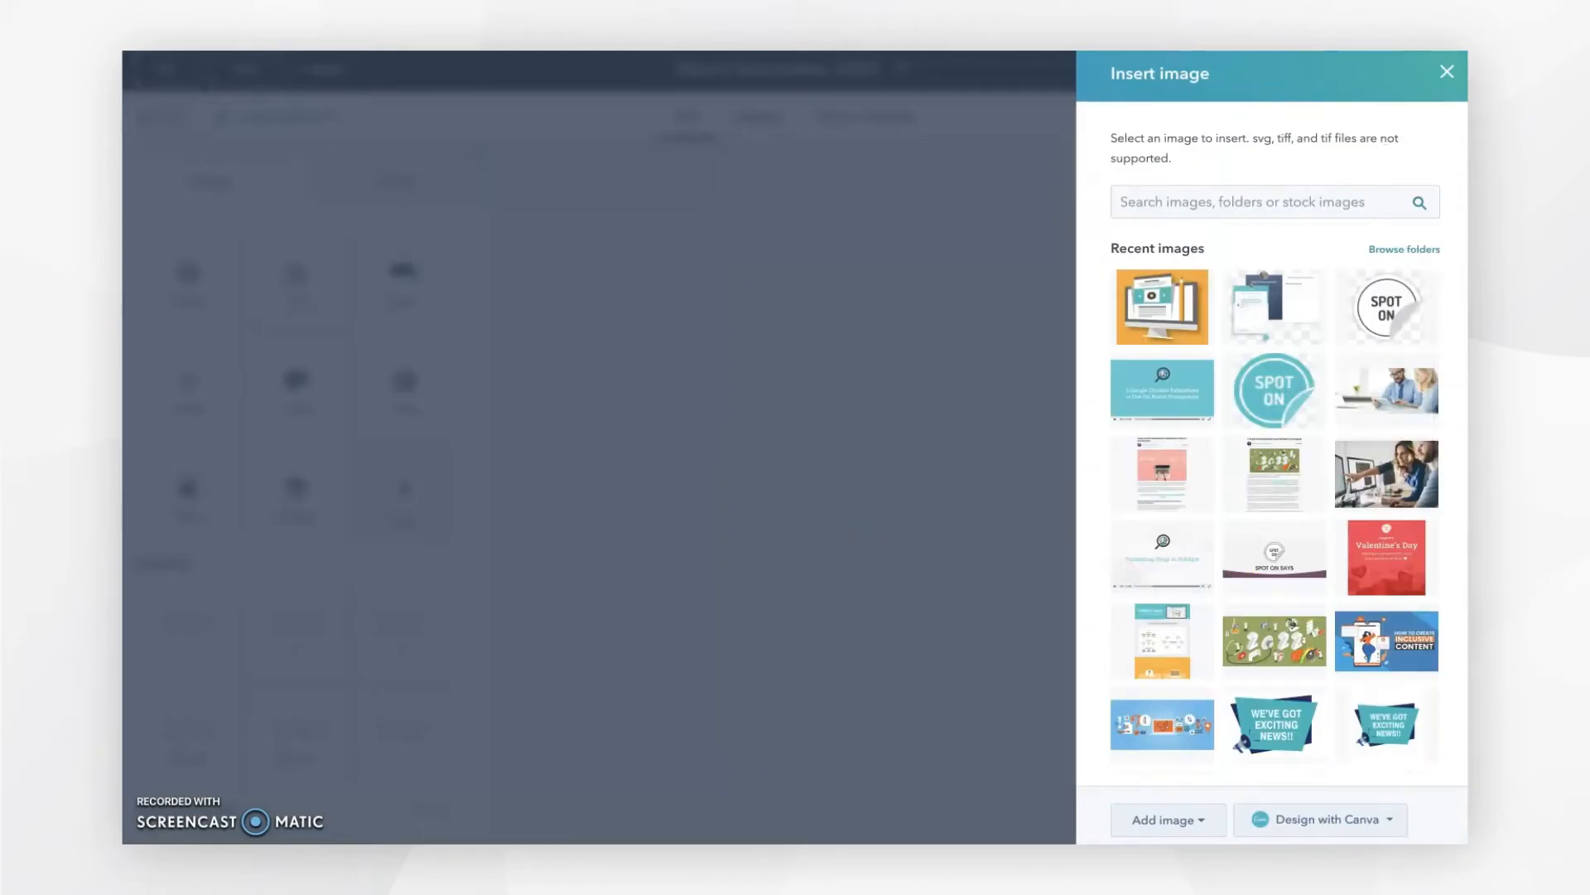
Step: Search the image library for 'healthcare' and insert an illustration into the right column
click(1260, 207)
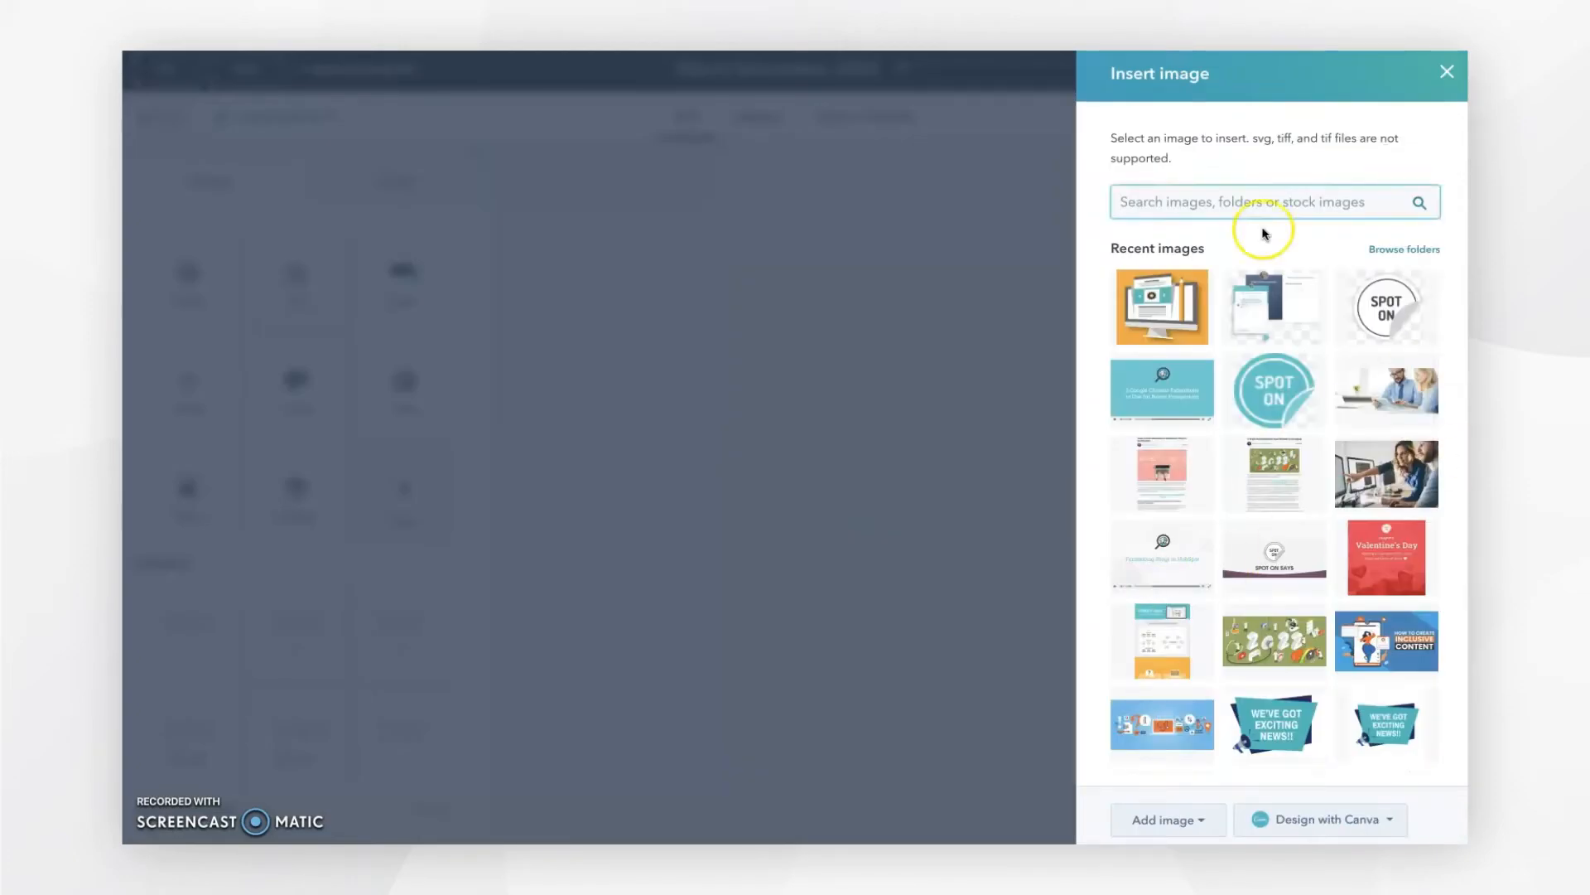
click(1199, 201)
text(healthcare)
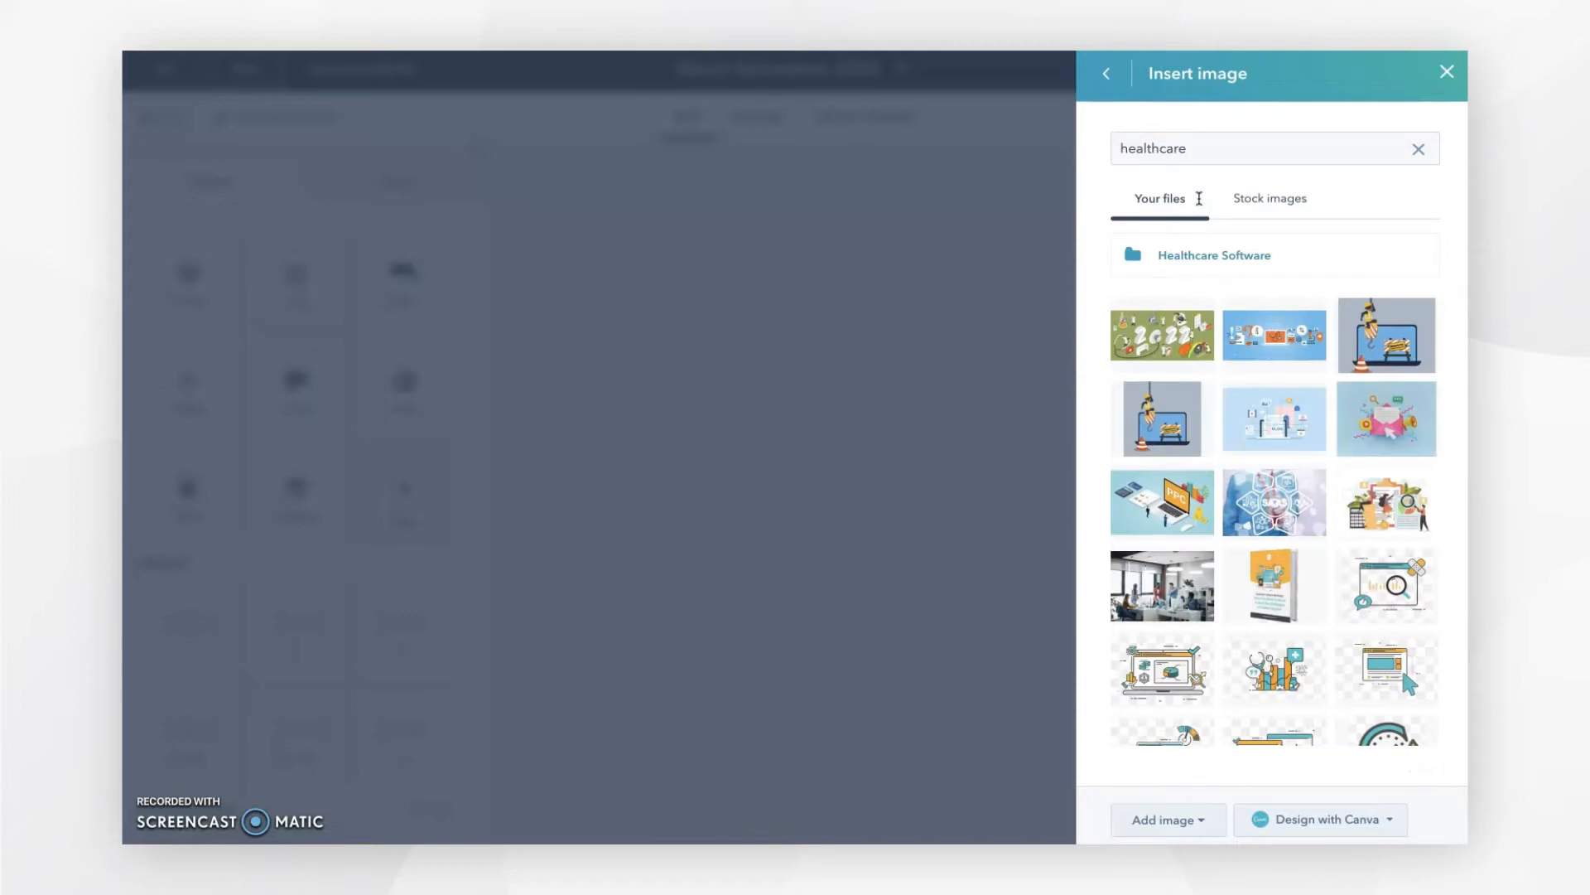
click(1289, 334)
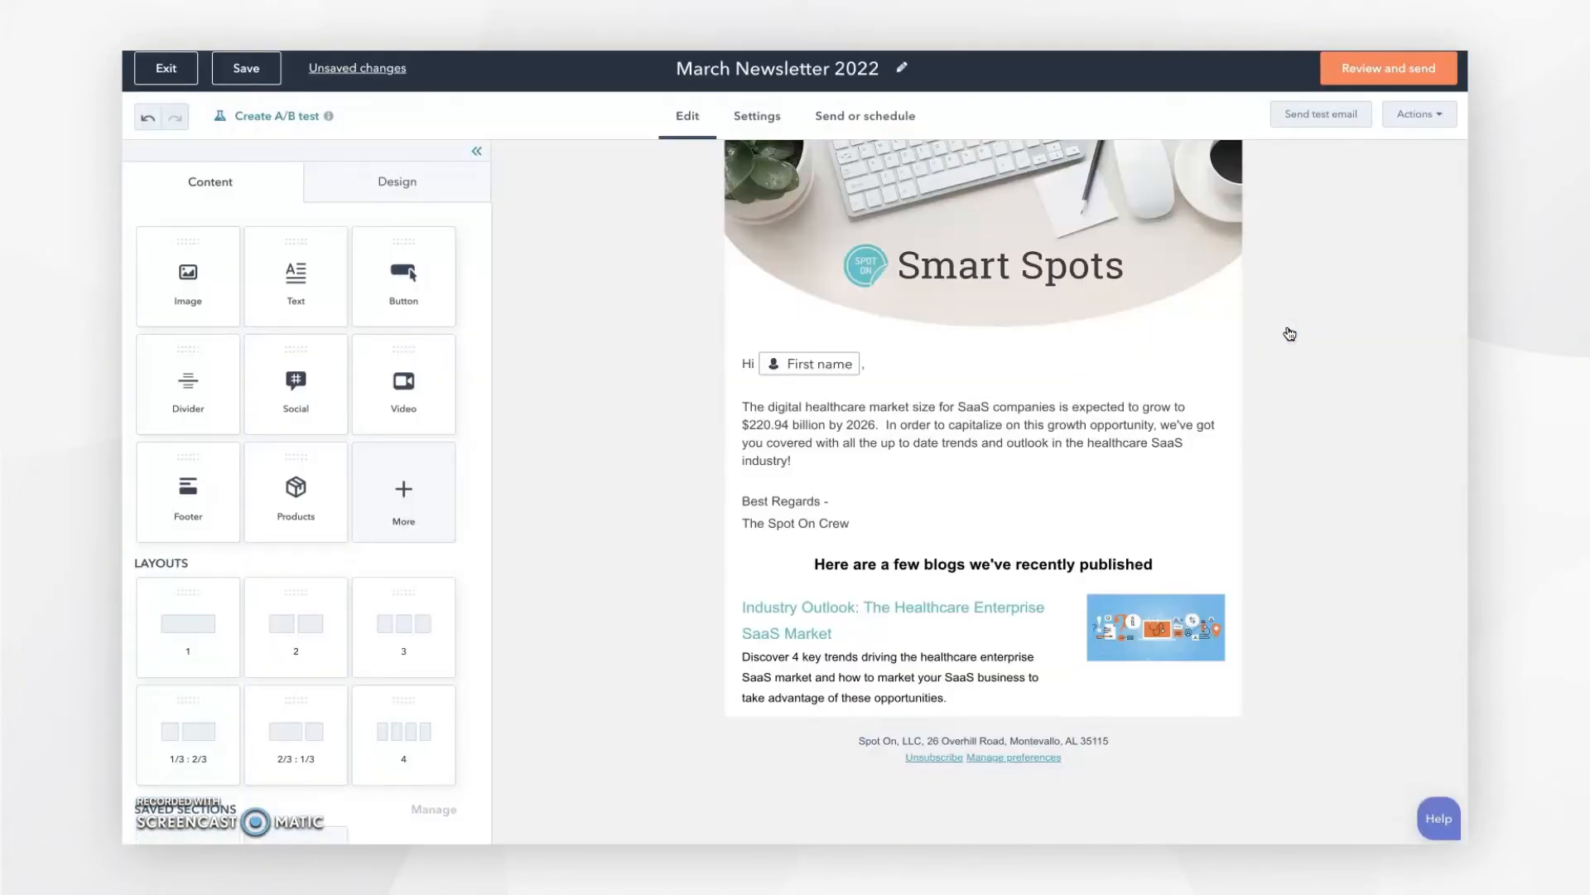
click(1102, 628)
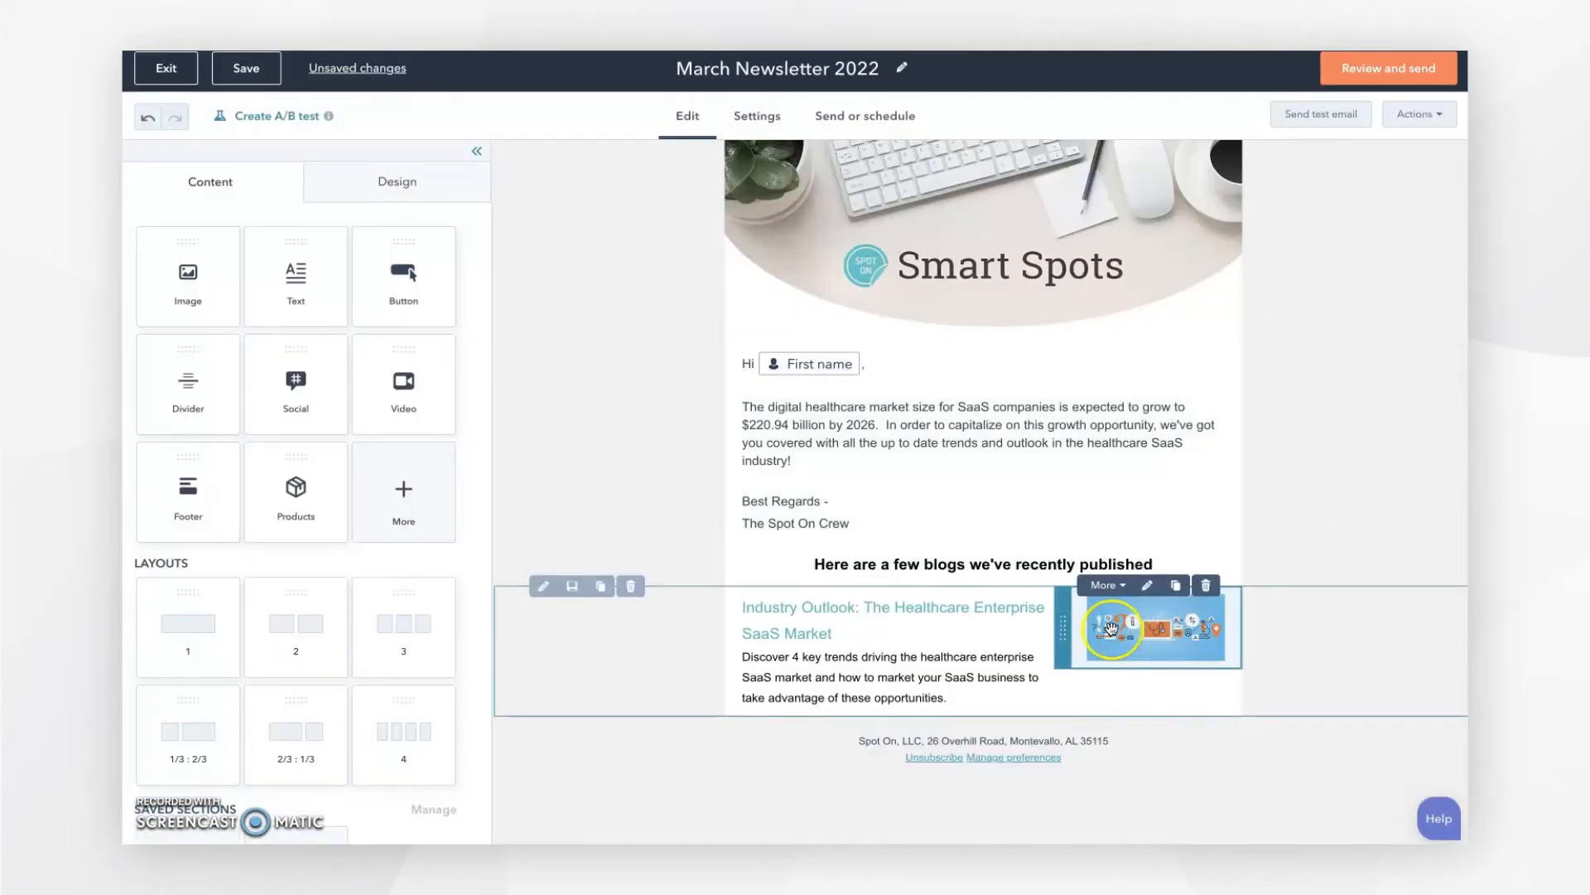
Step: Give the blog text block 40 px left padding
click(1006, 658)
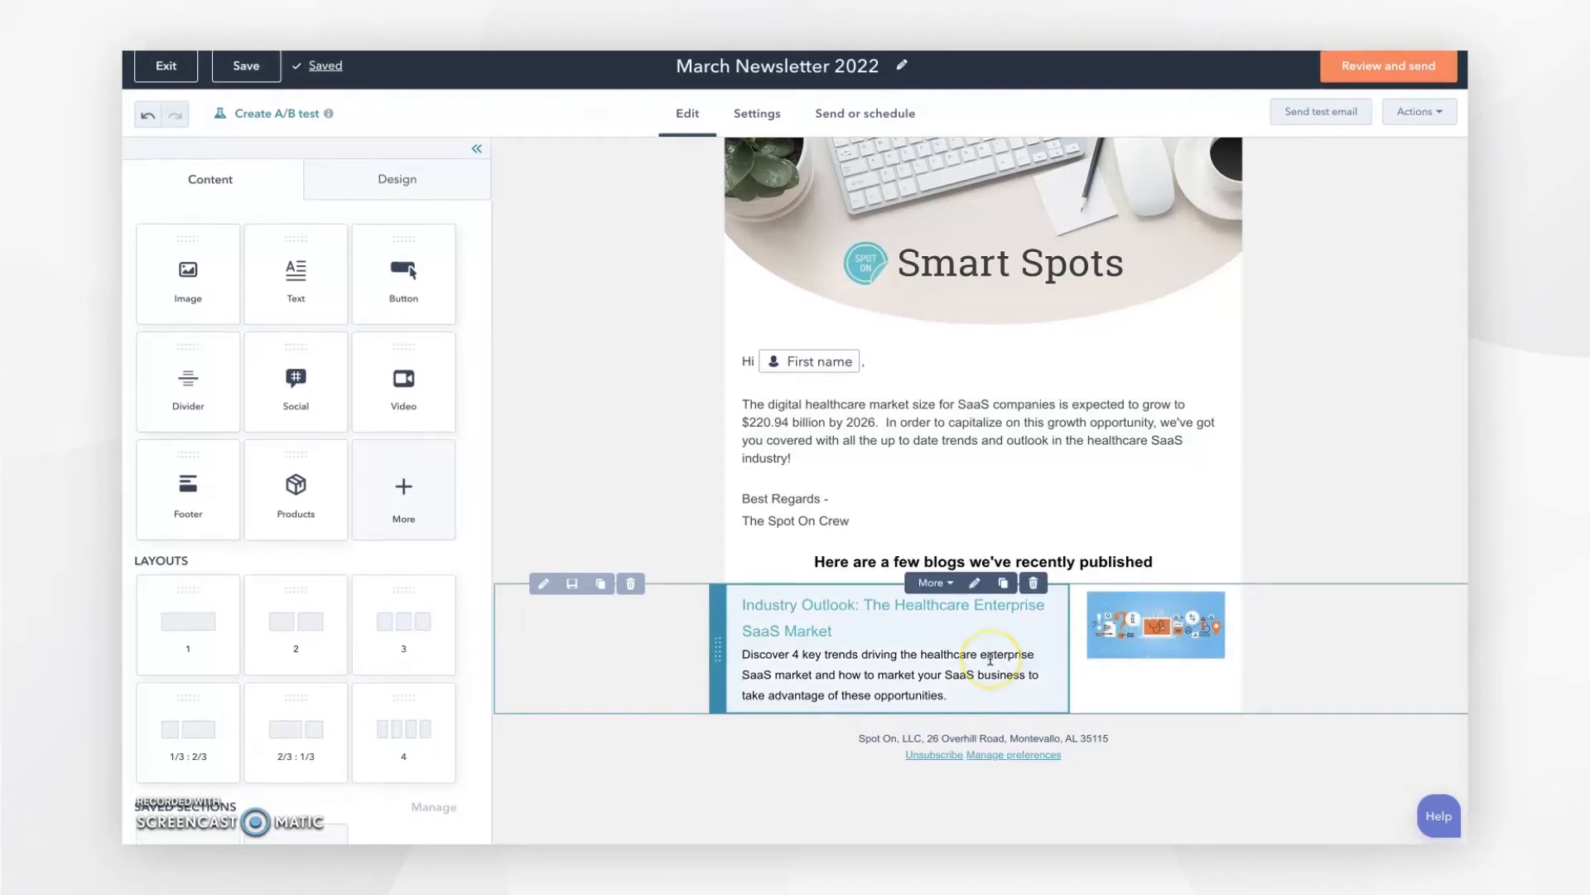
click(742, 657)
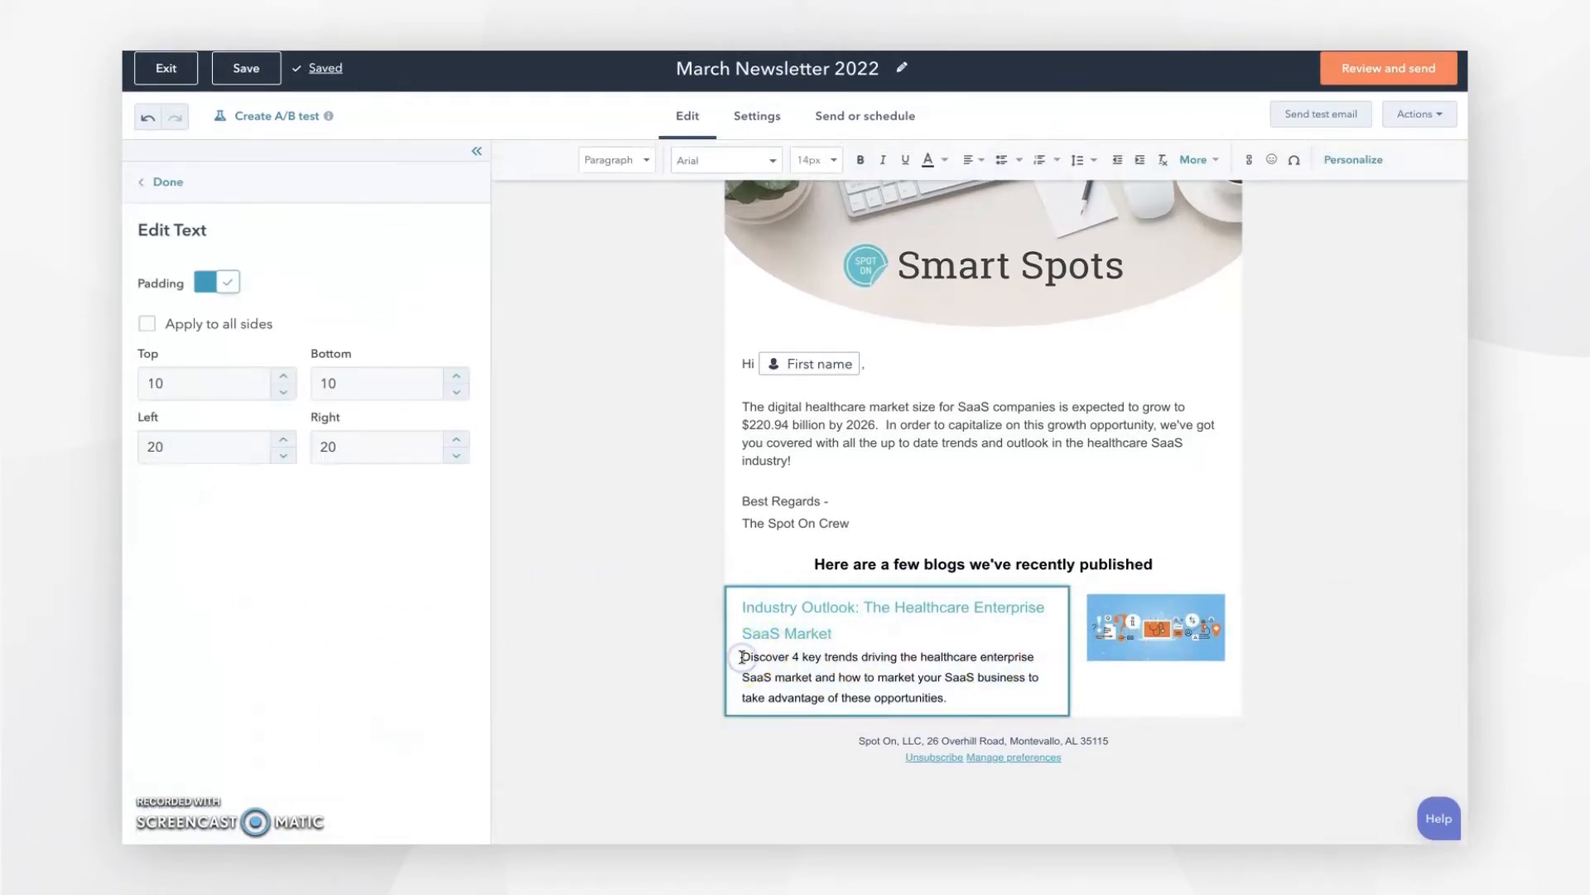
click(144, 447)
text(4)
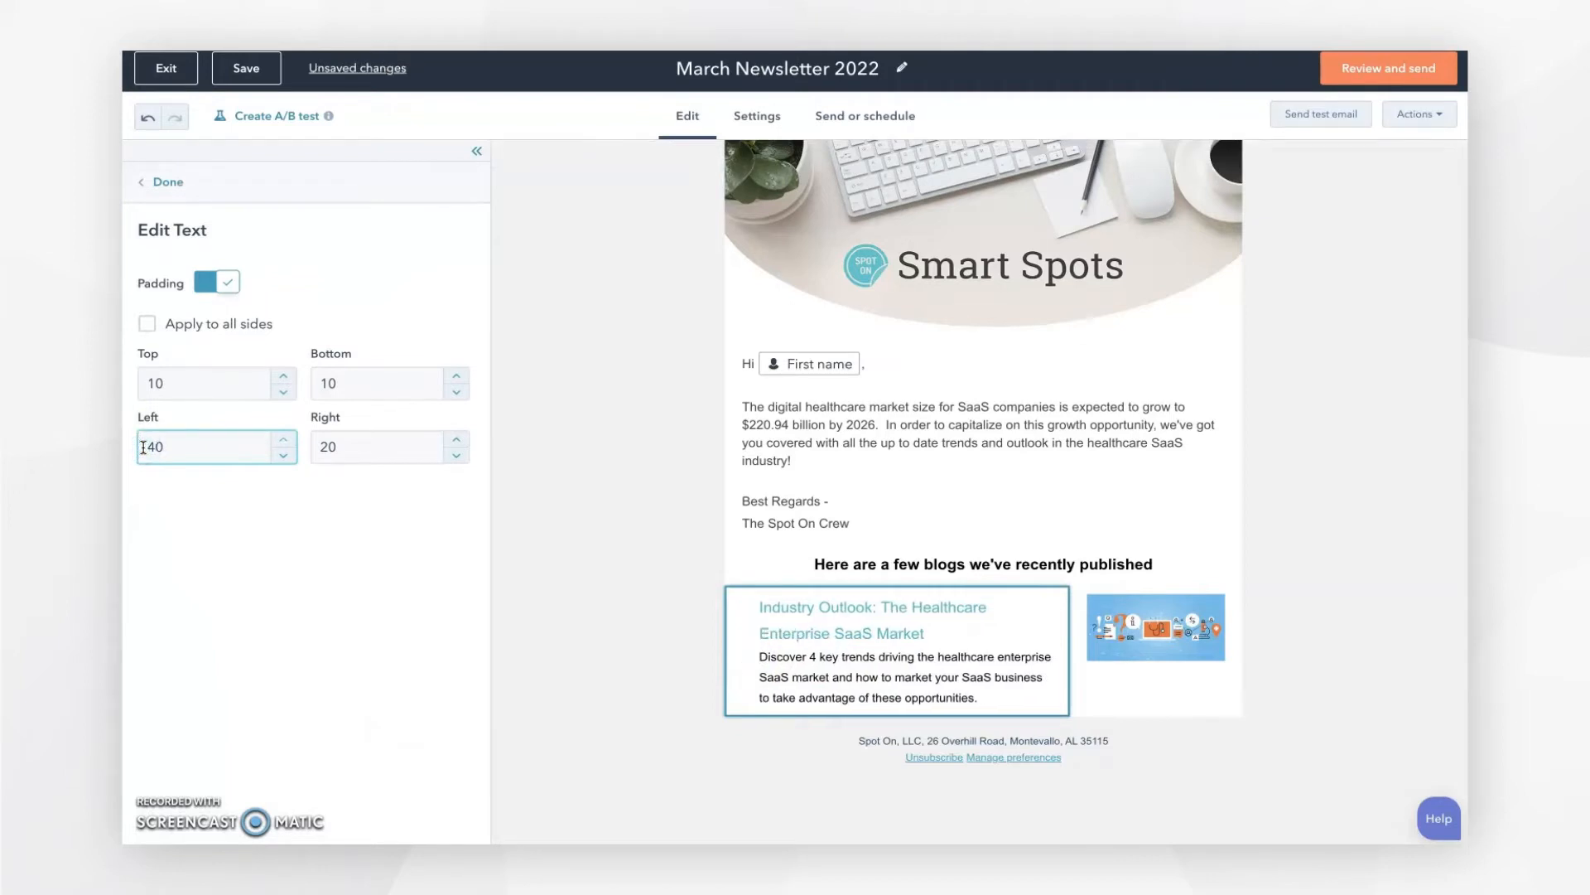
click(788, 450)
Step: Give the greeting text block 40 px left and right padding
click(742, 443)
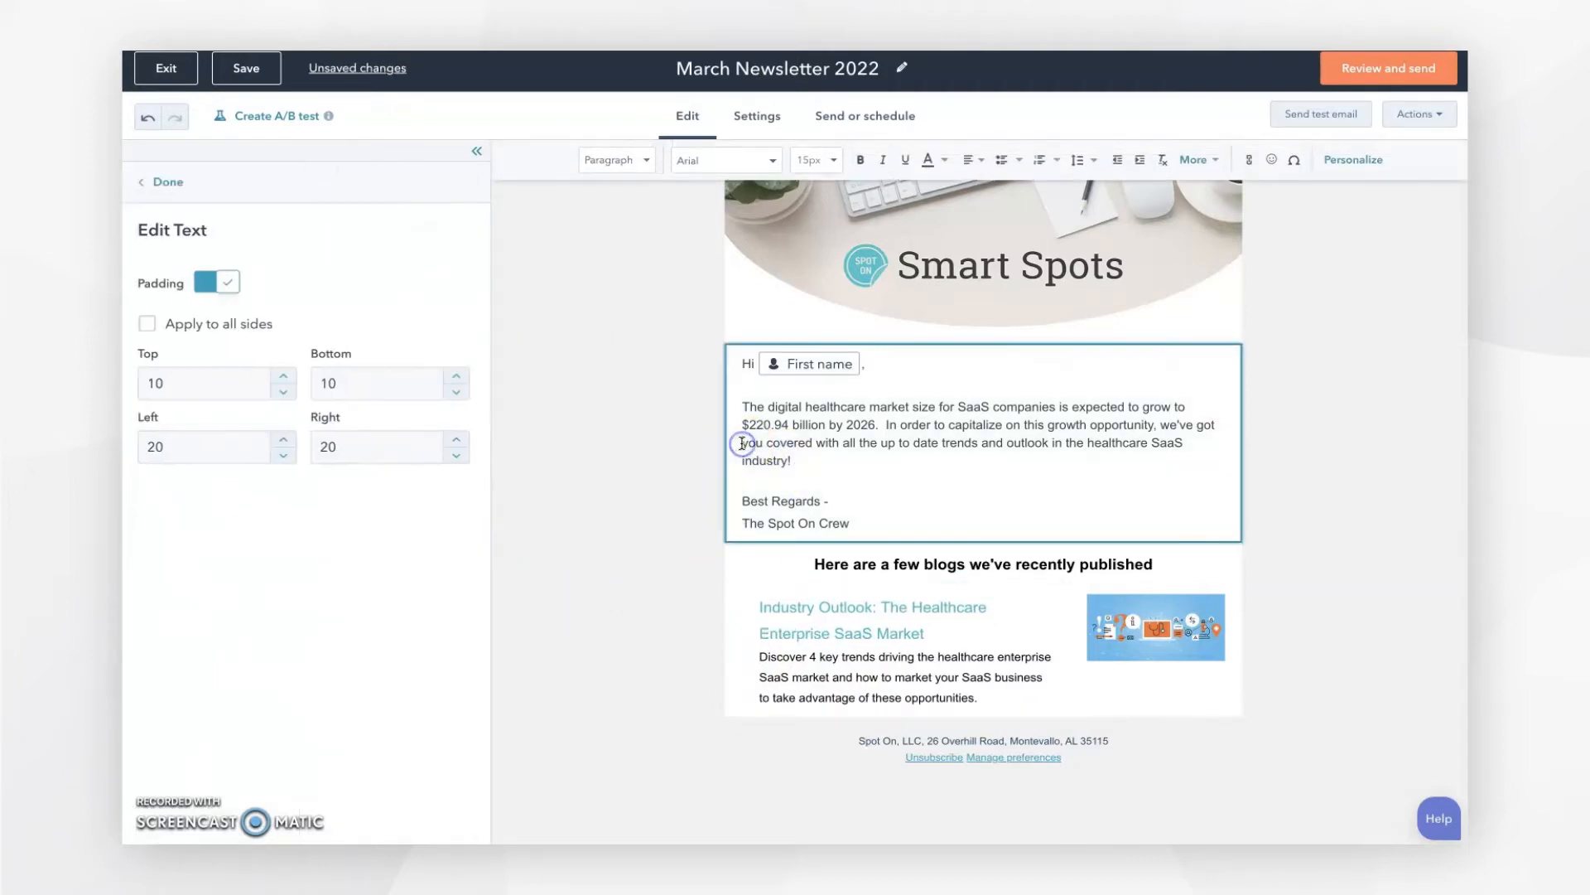
drag(155, 448, 142, 449)
text(4)
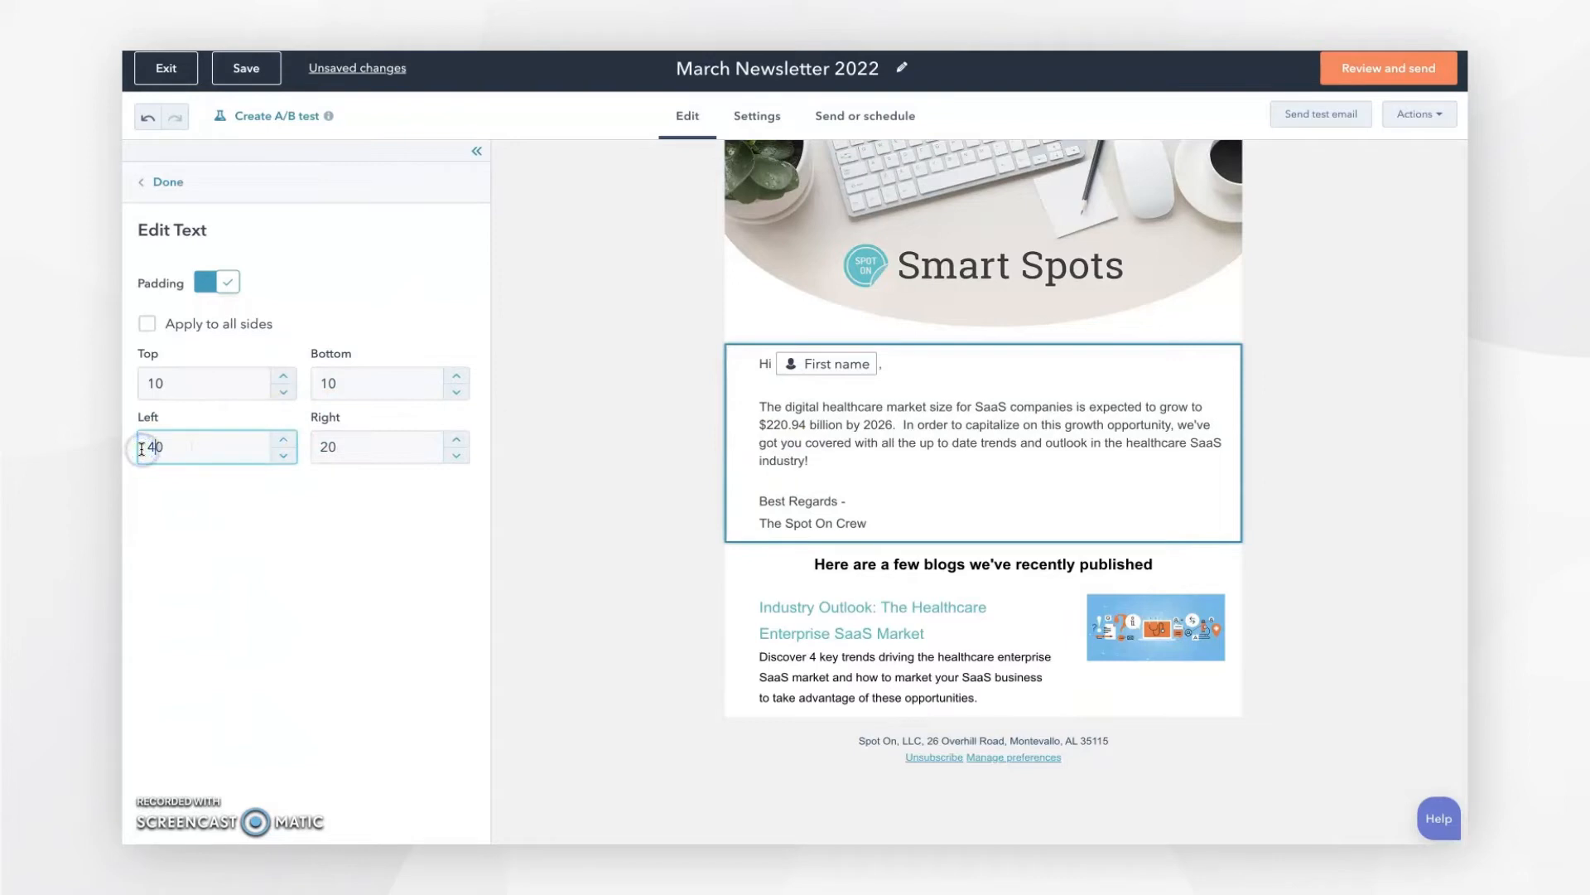
drag(331, 447, 320, 447)
text(4)
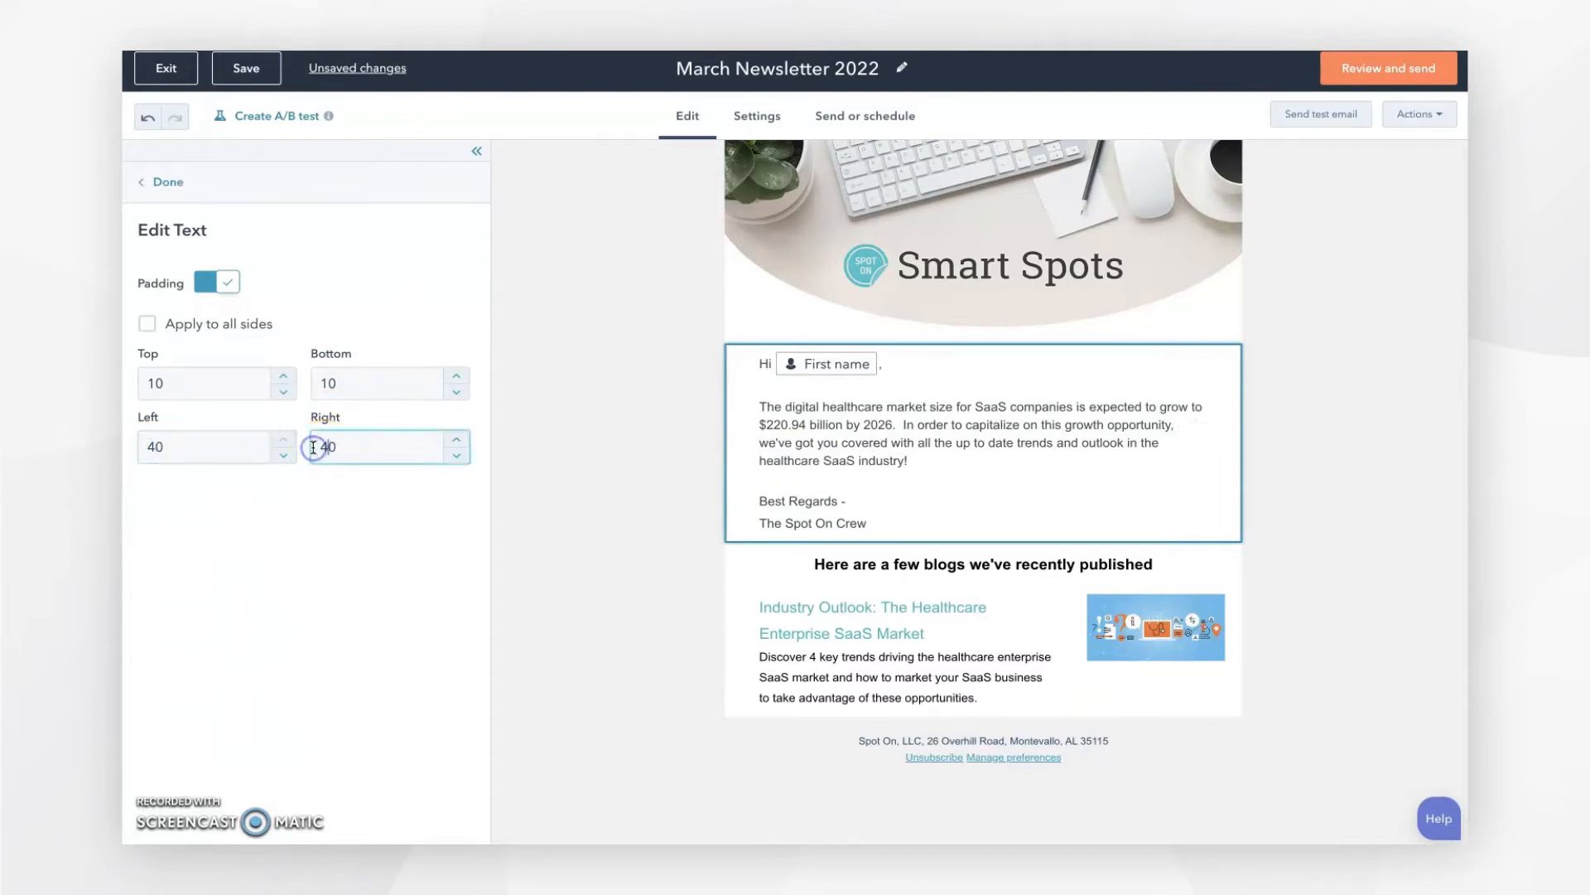
click(1022, 675)
click(1120, 636)
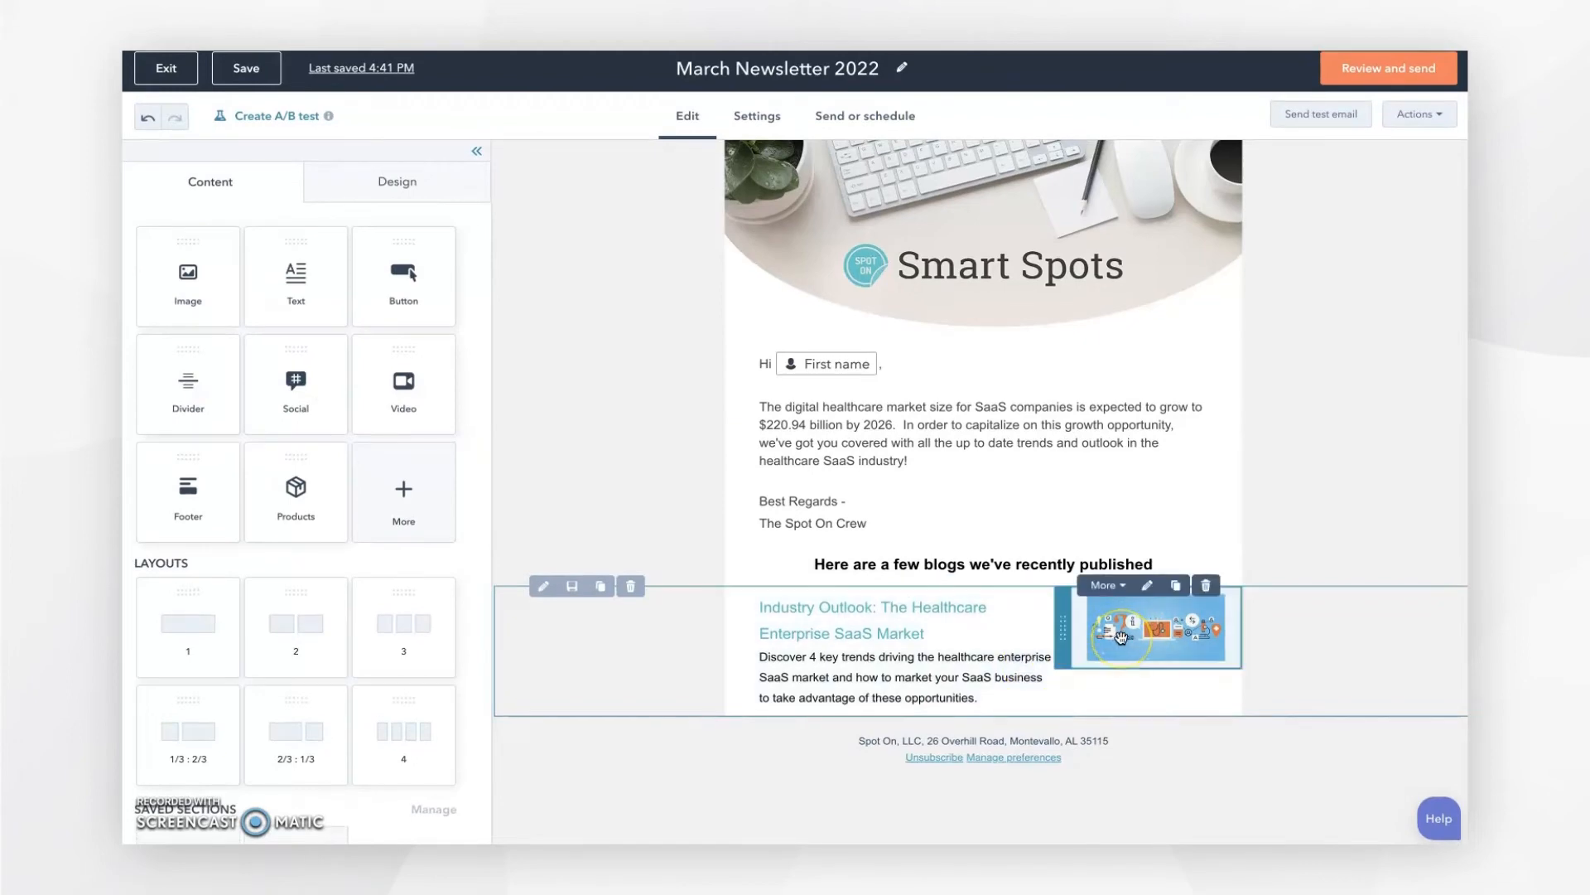
Step: Link the blog title 'Industry Outlook: The Healthcare Enterprise SaaS Market' to the pasted blog post URL
click(935, 667)
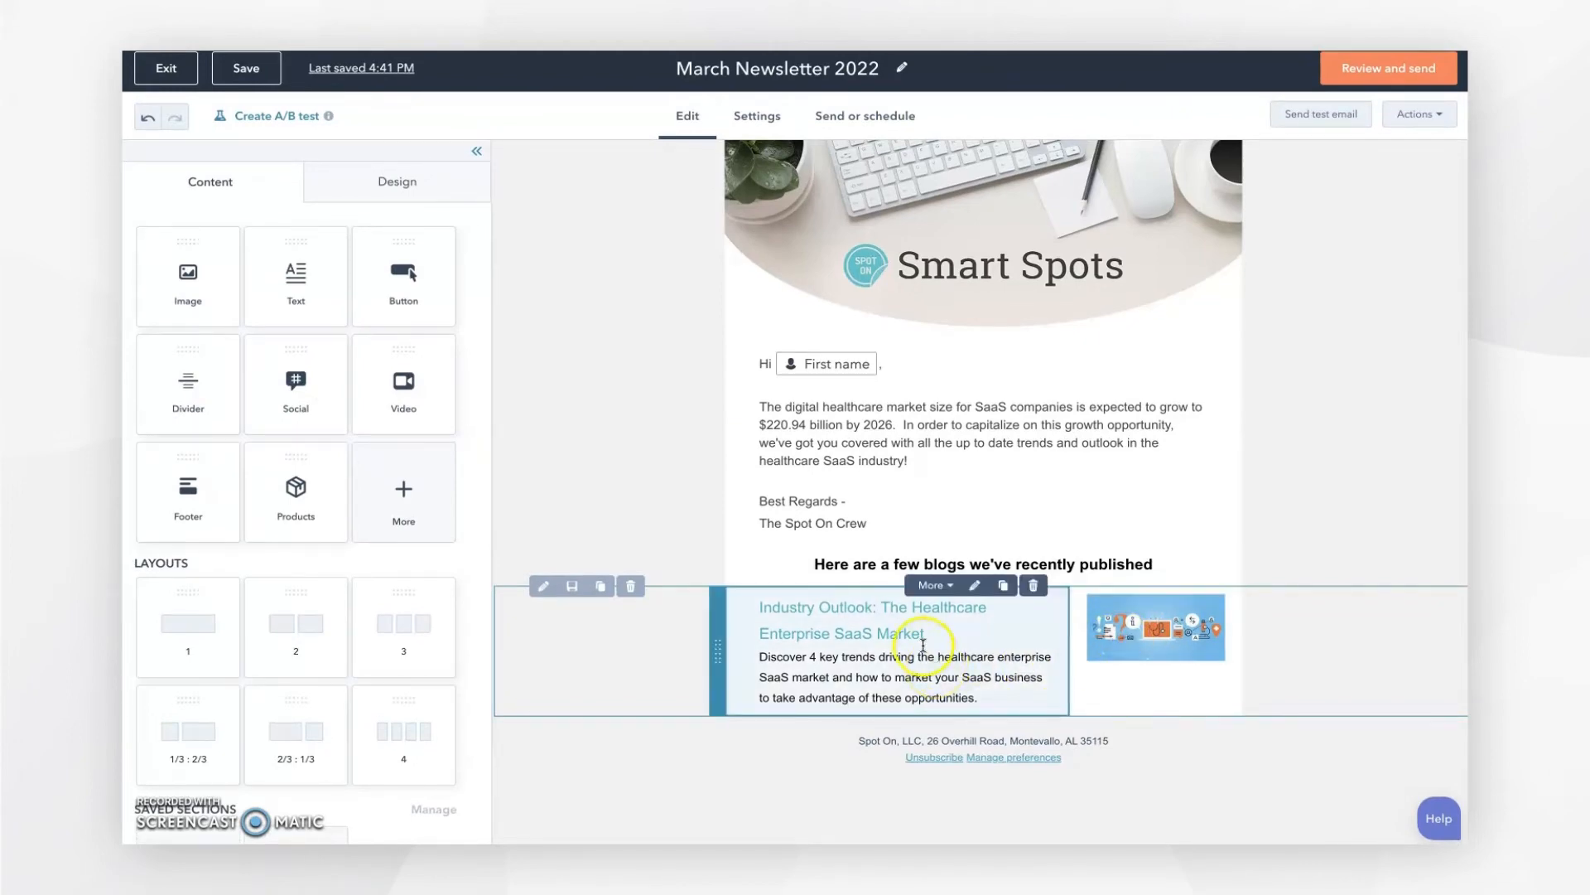
drag(926, 636, 761, 610)
mouse_move(928, 633)
mouse_down()
mouse_move(779, 627)
mouse_move(757, 607)
mouse_up()
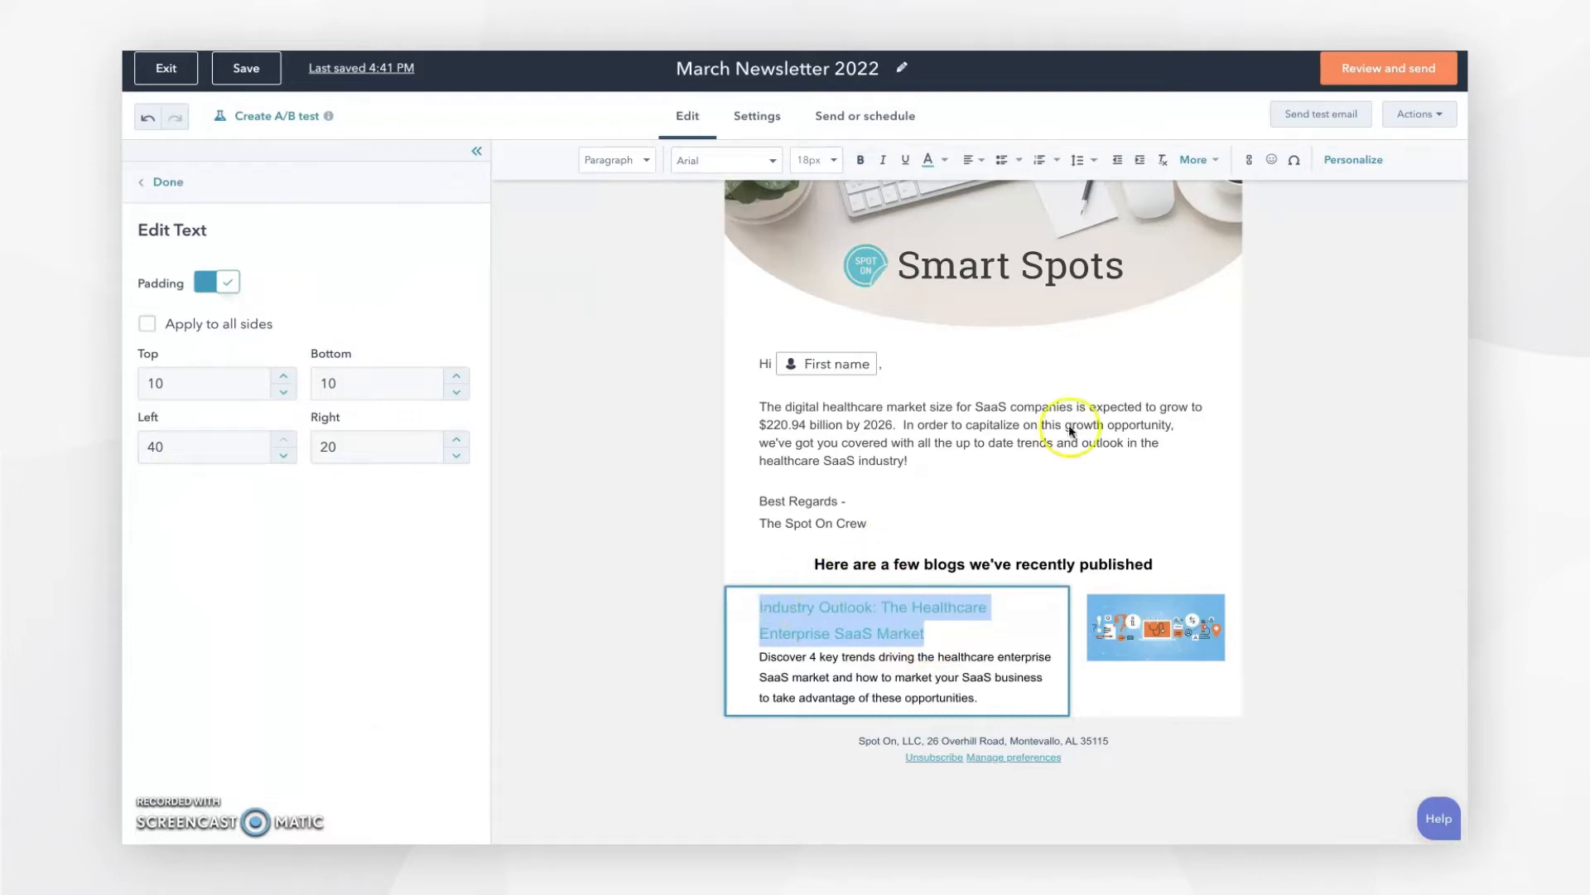
click(1250, 159)
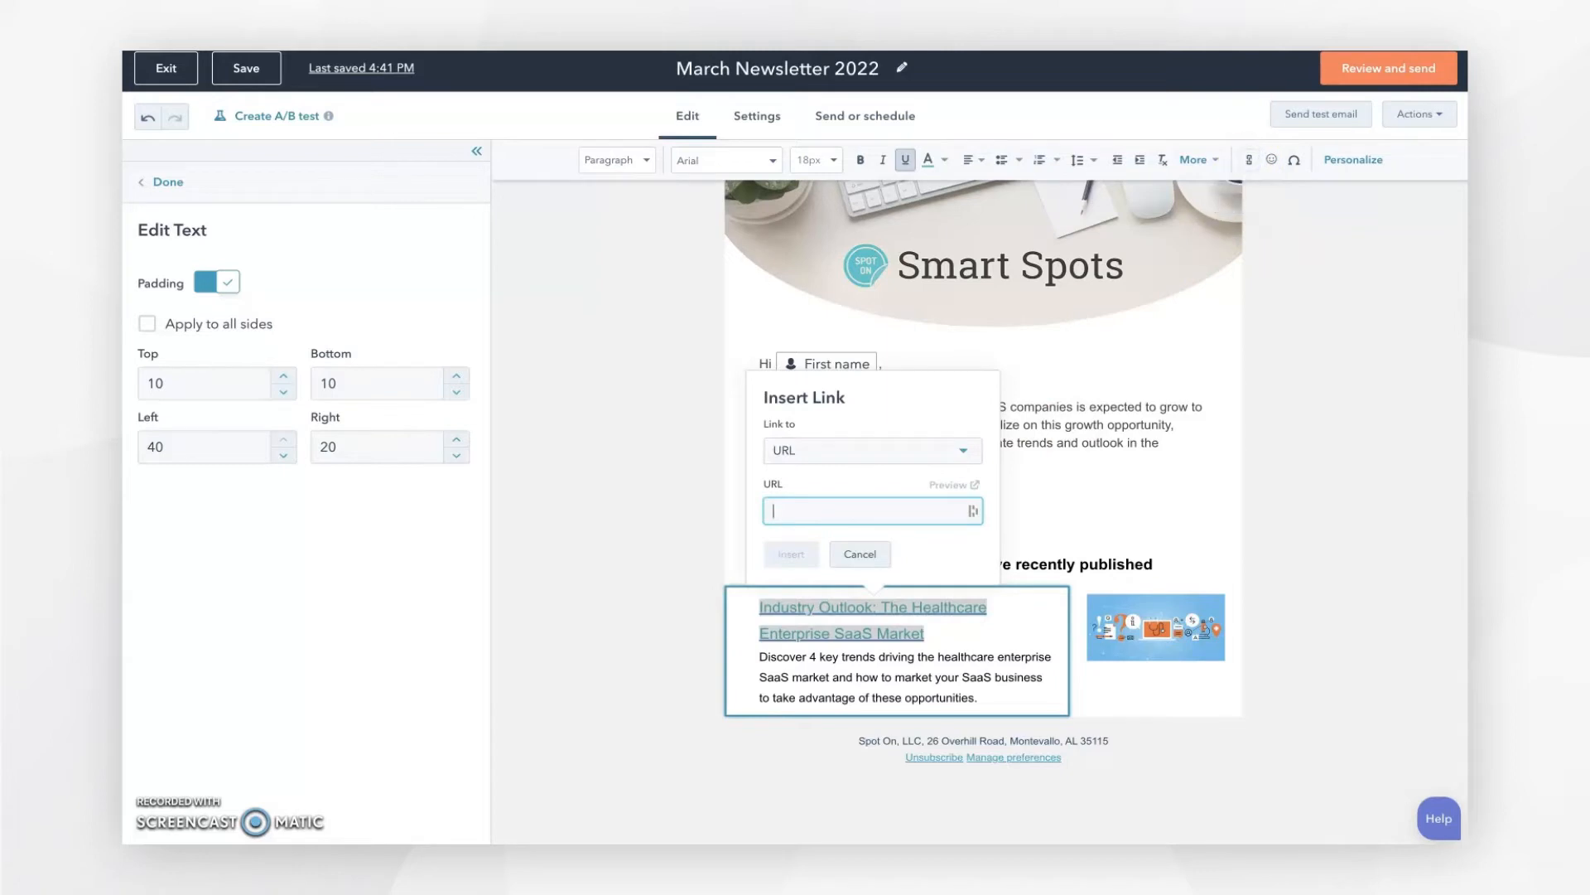
click(787, 510)
click(963, 452)
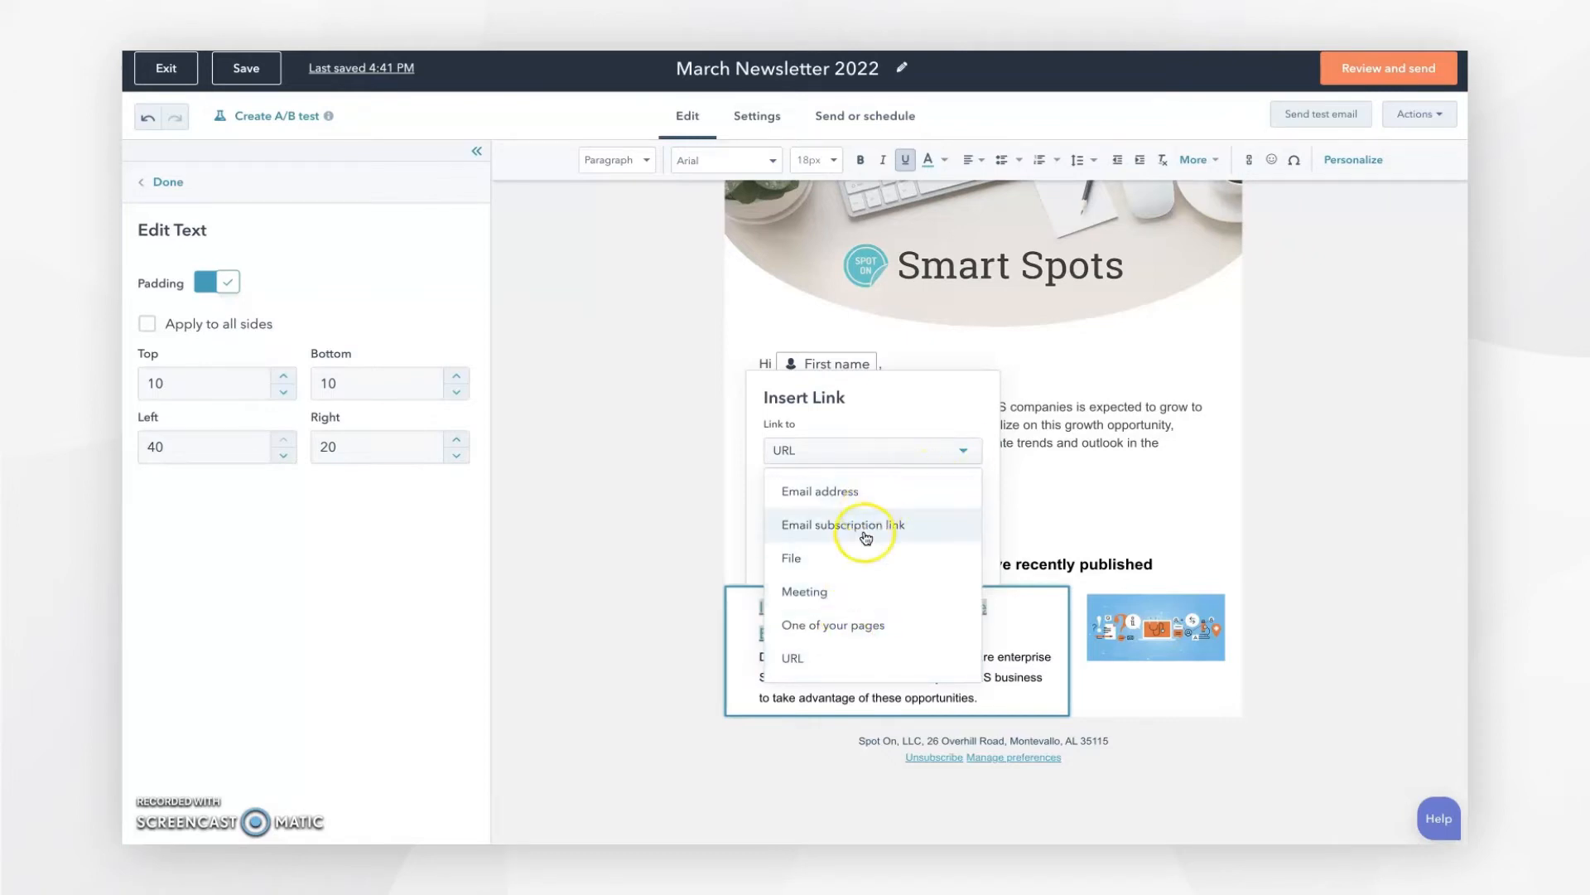
click(815, 655)
click(818, 510)
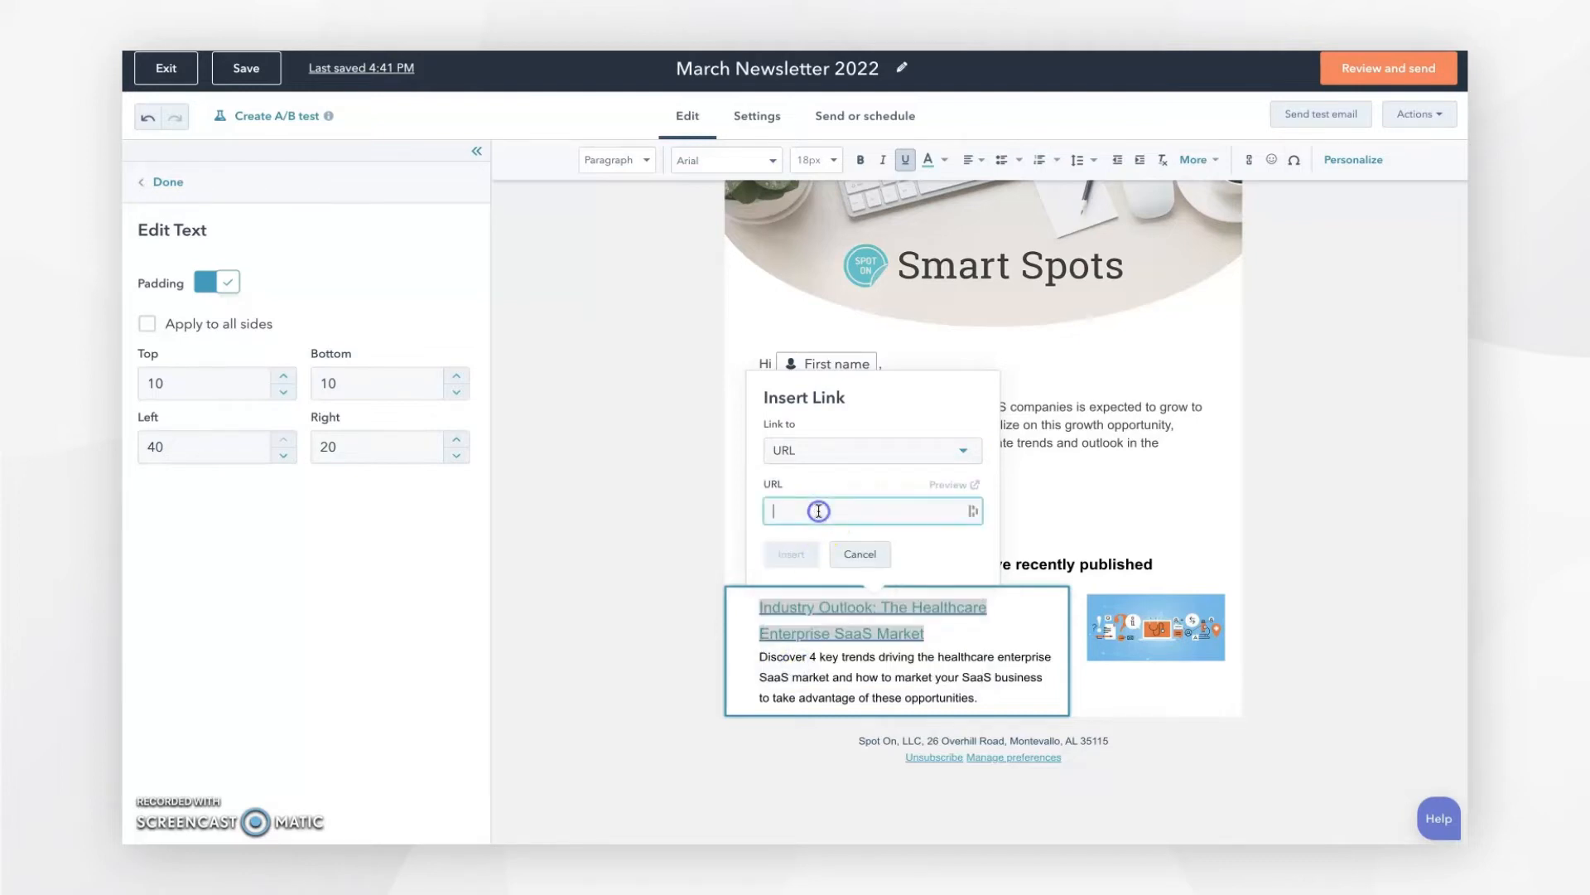
key(ctrl+v)
click(808, 549)
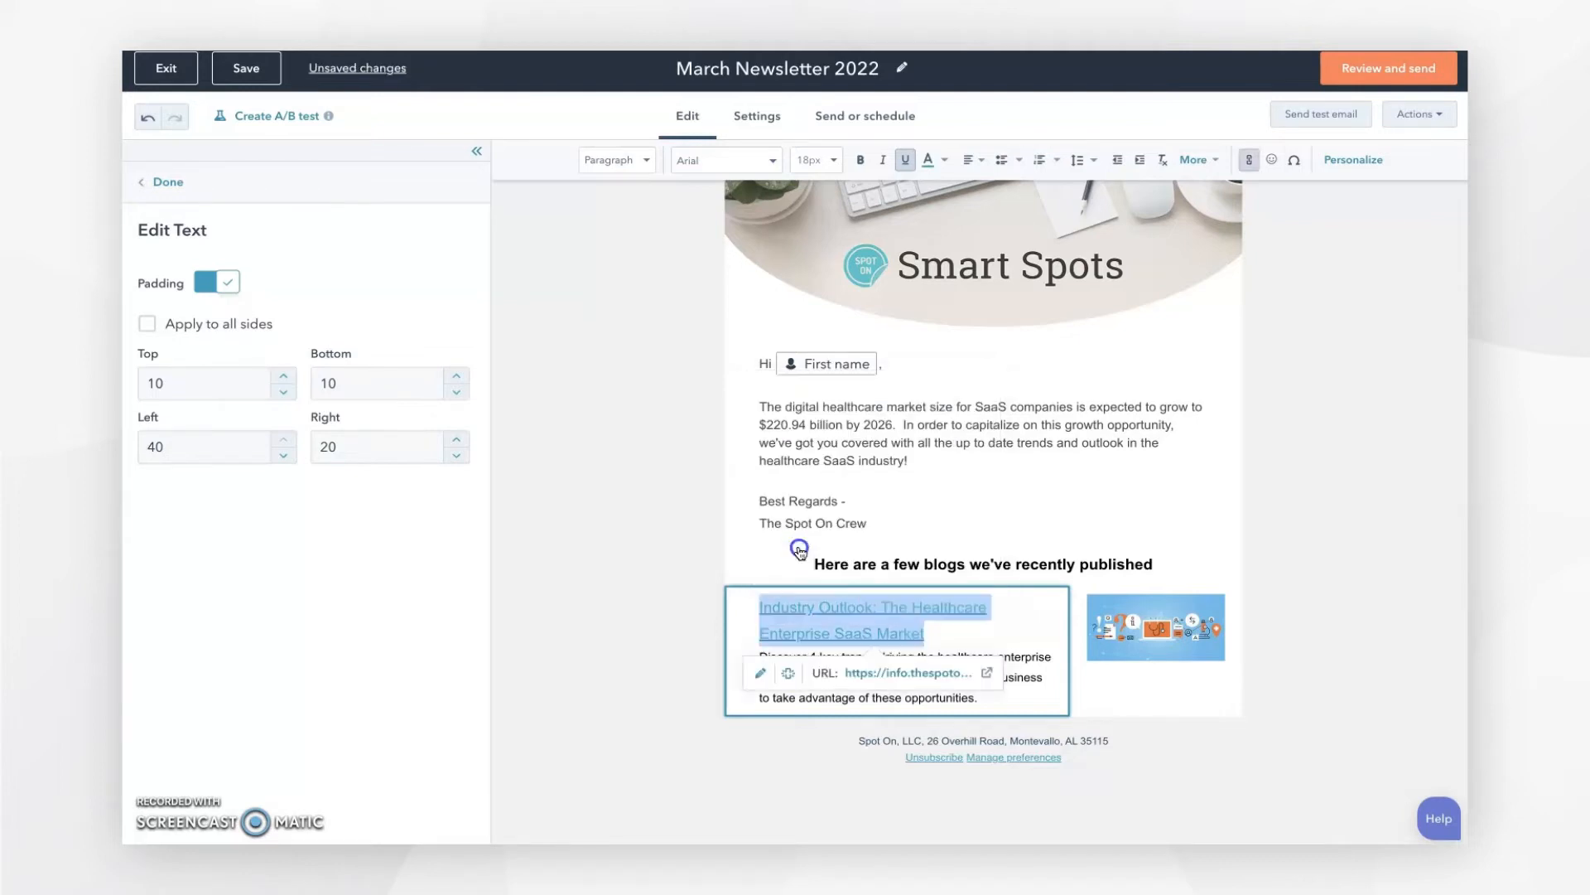
click(941, 634)
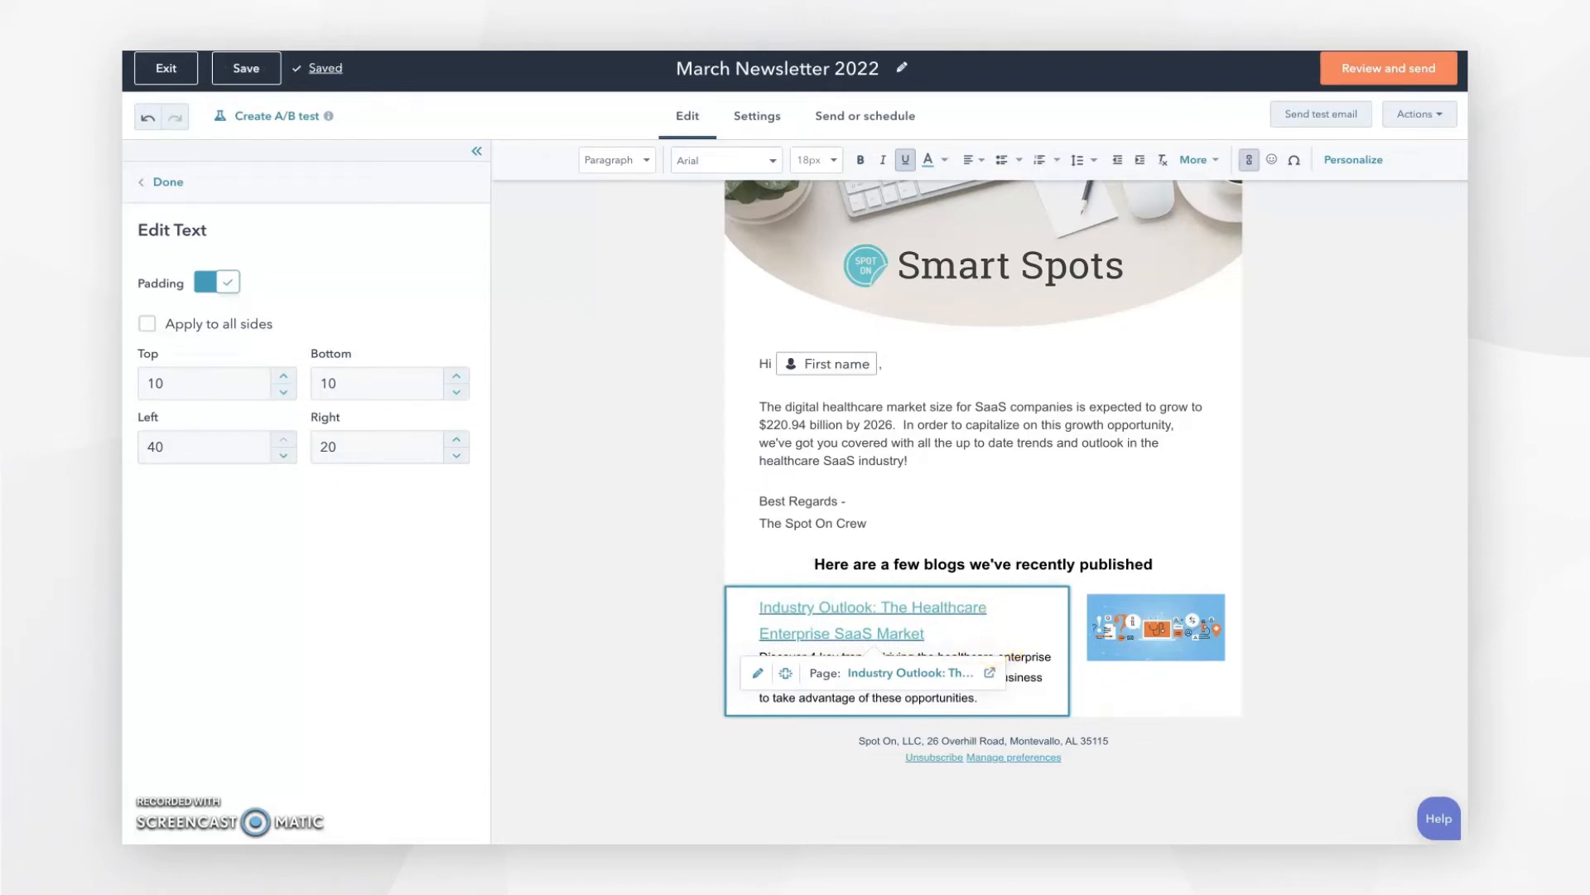
Step: Add a Button module below the blog, labelled 'Read this blog' and linked to the blog URL
click(168, 182)
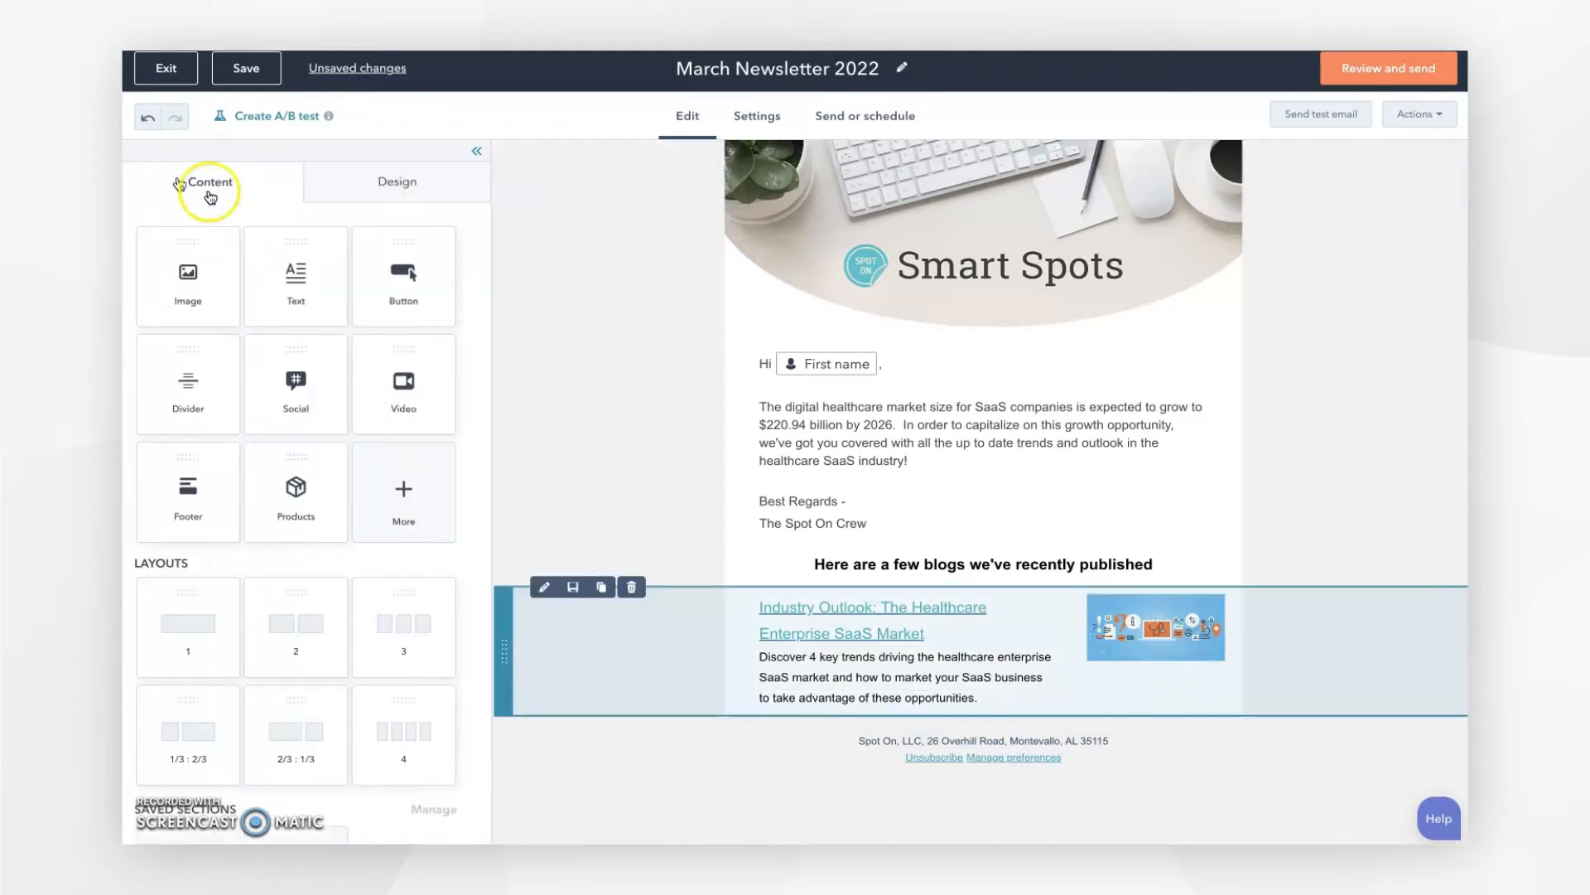
drag(431, 250, 947, 692)
click(915, 743)
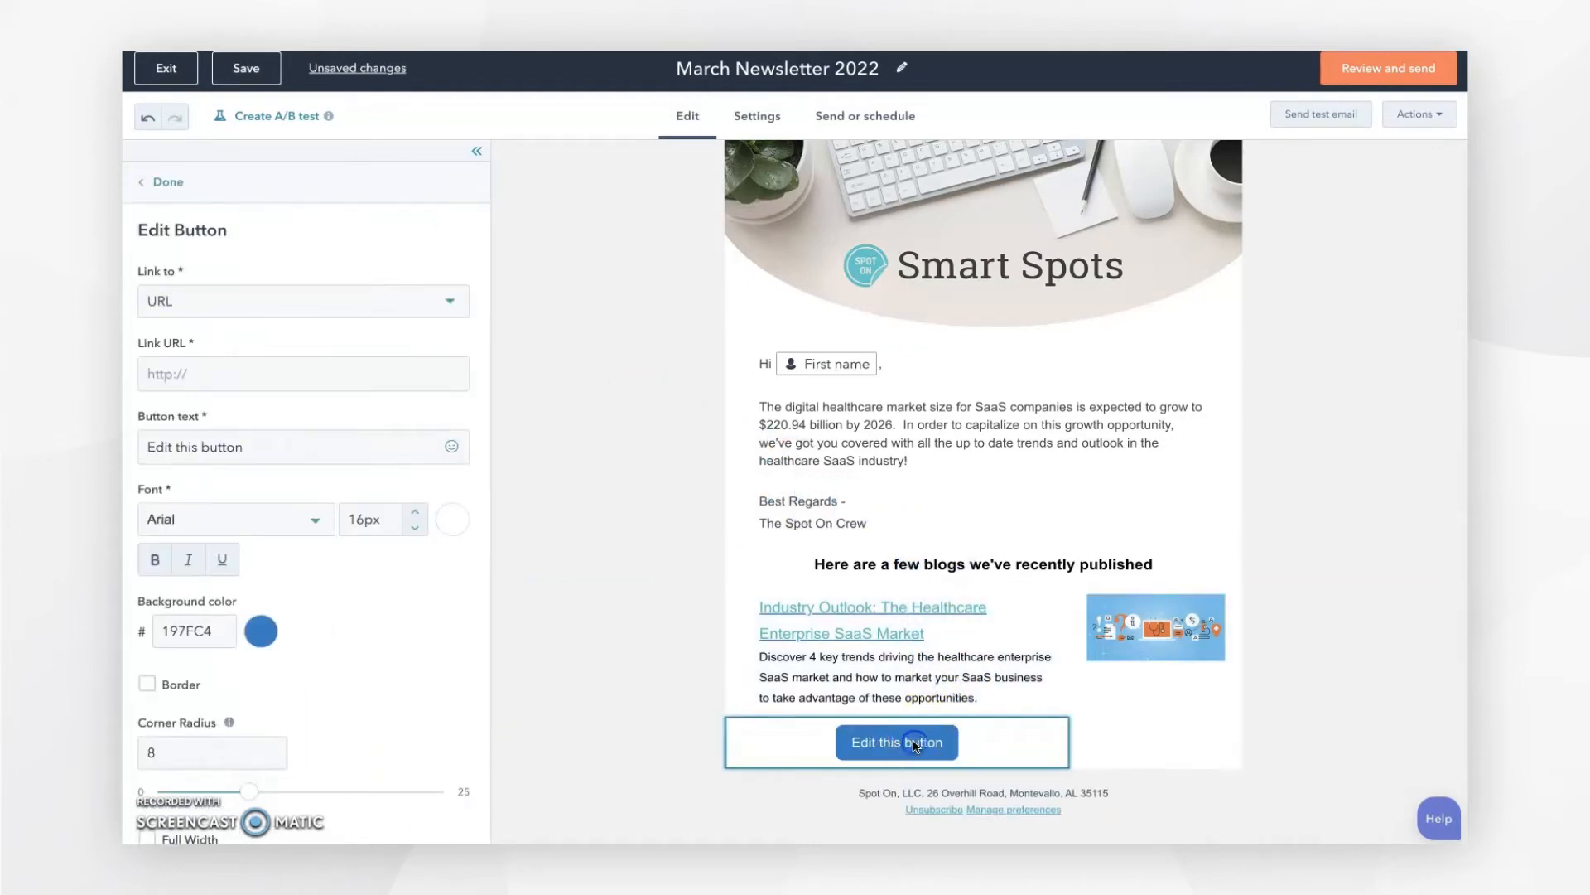
drag(248, 448, 133, 453)
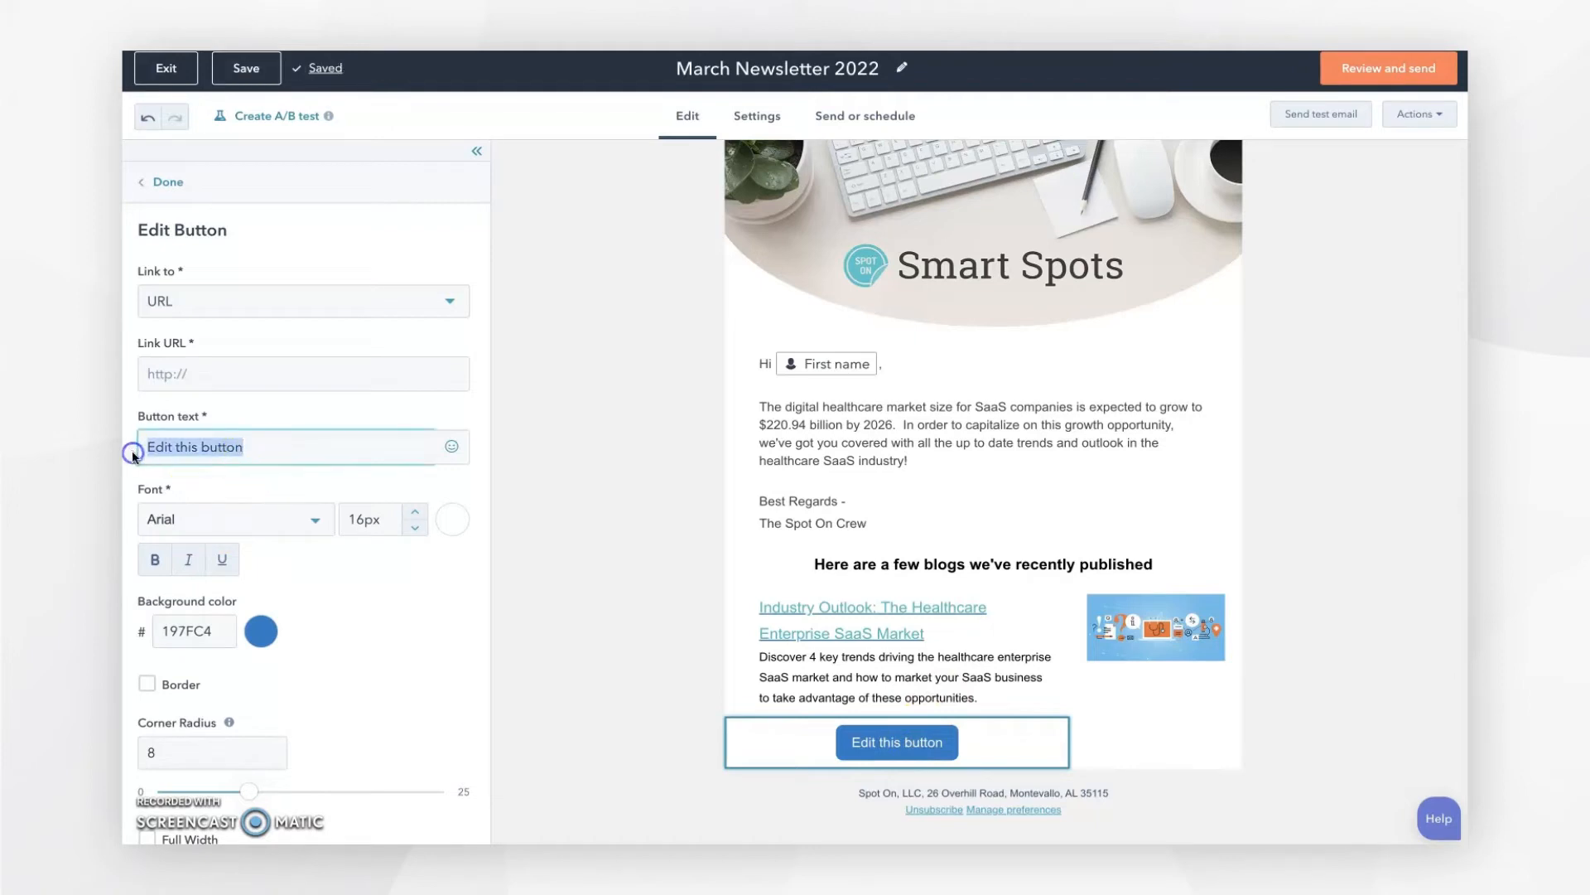
text(Read )
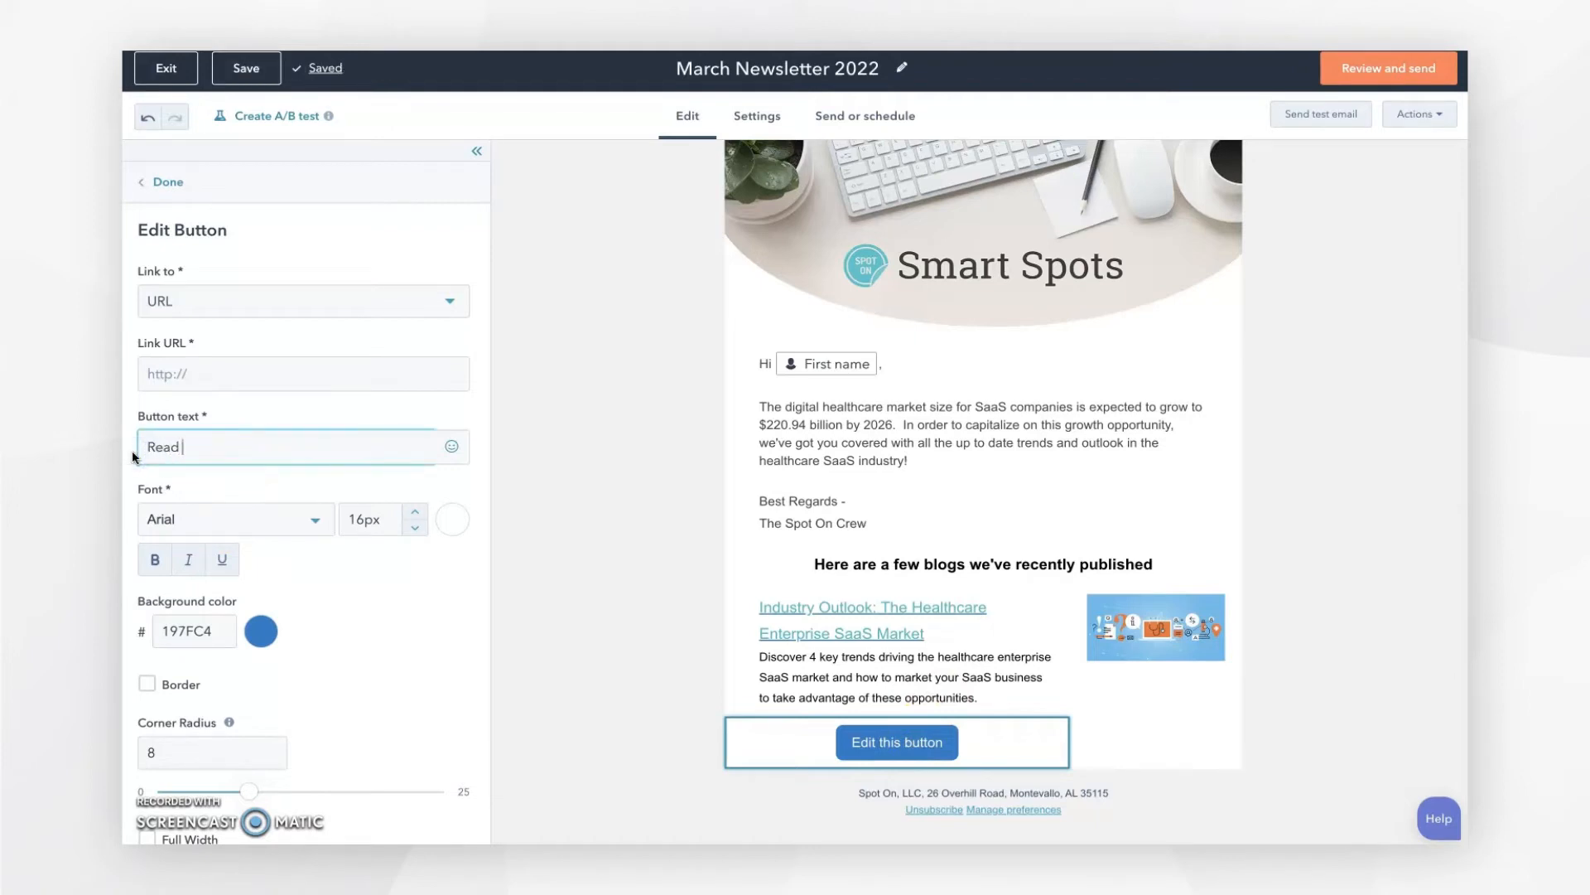
text(this blog)
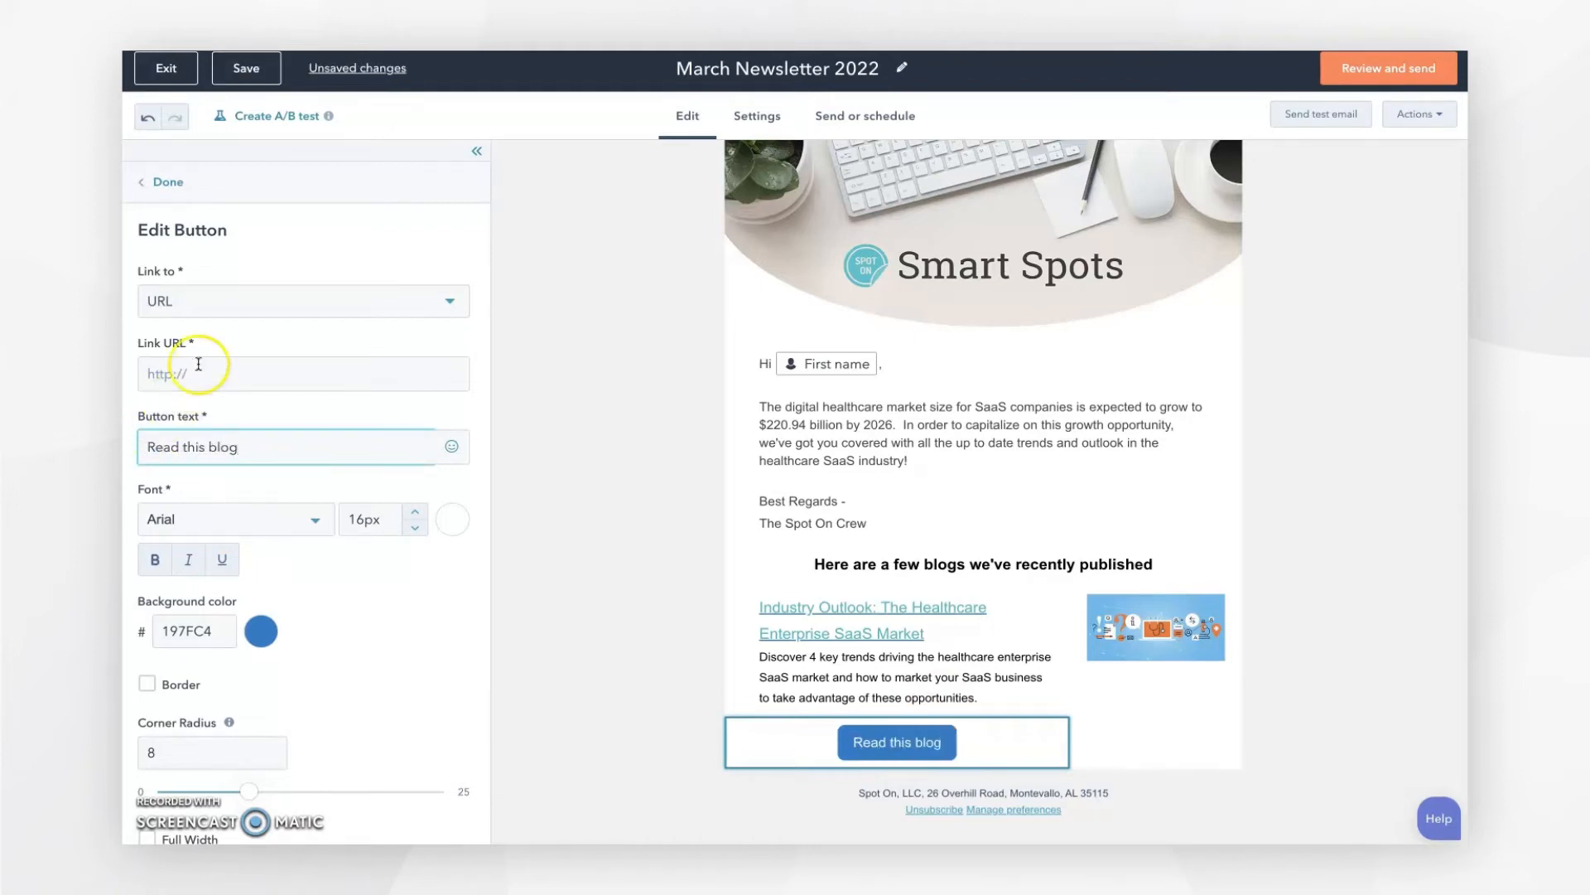
click(184, 373)
text(https://info.thespotonagency.com/the-healthcare-enterprise-saas-market)
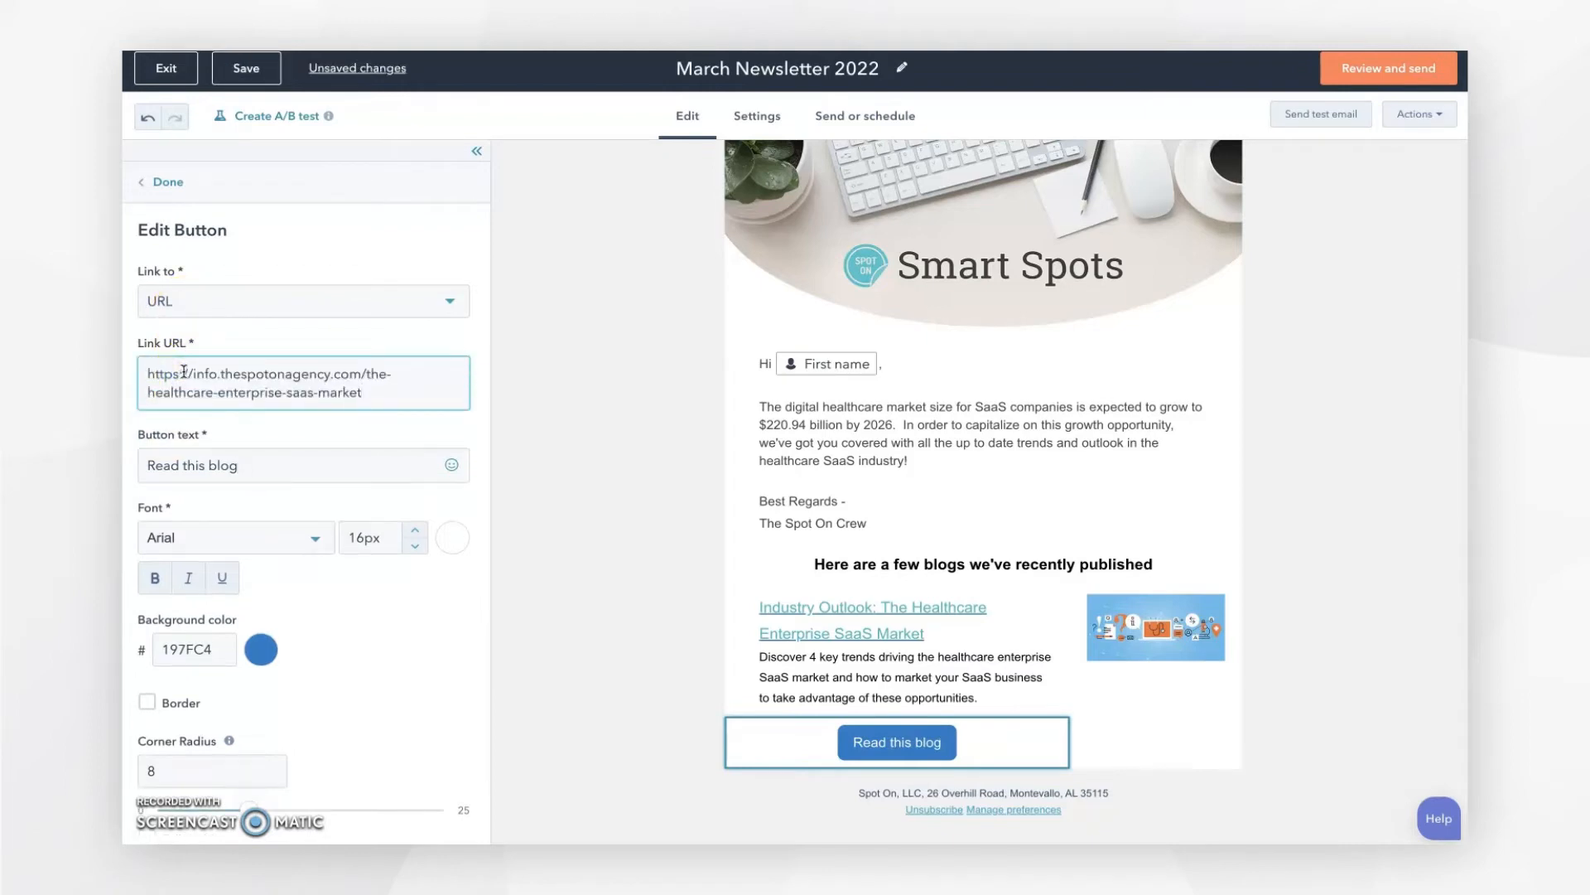
Step: Give the button an orange ff7a59 background, then delete the trial button
scroll(305, 625, down, 1)
scroll(305, 625, down, 1)
click(261, 551)
click(261, 551)
click(261, 553)
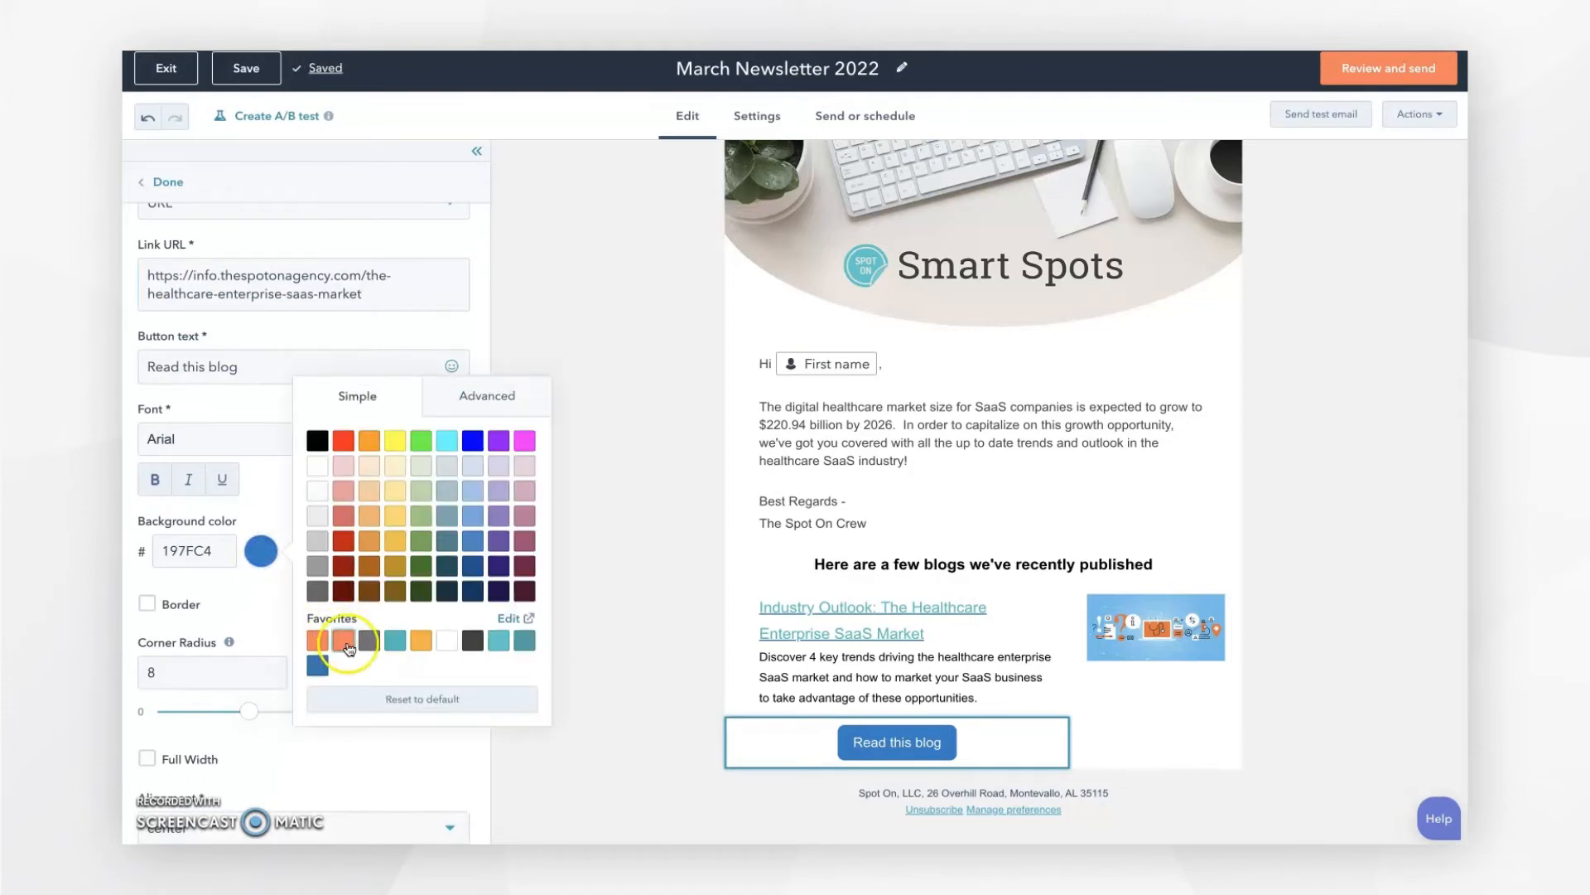
click(345, 642)
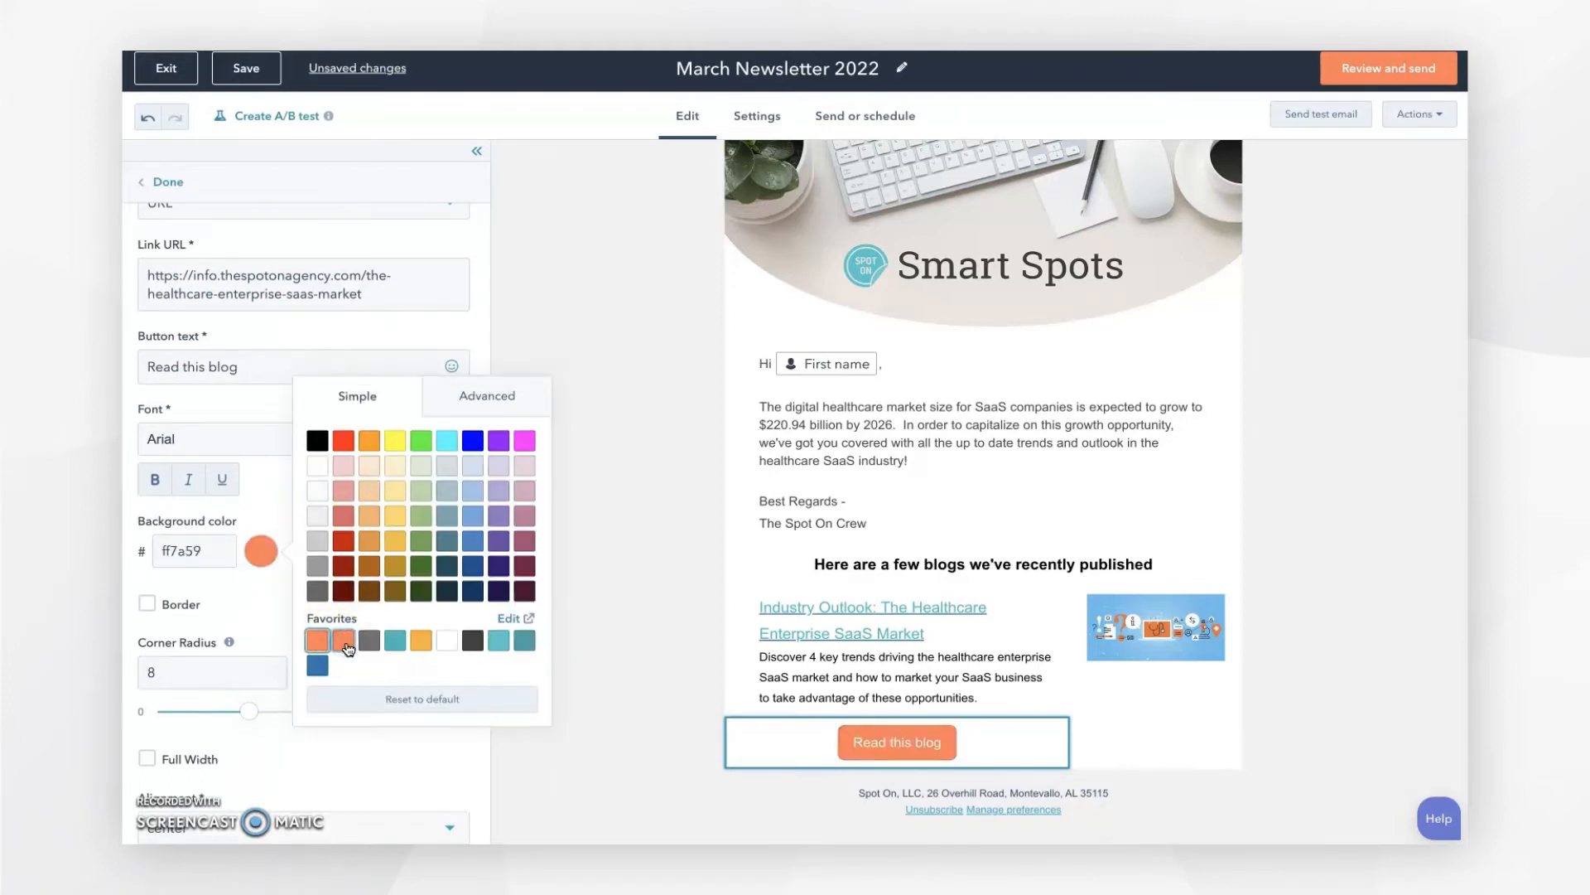
click(267, 546)
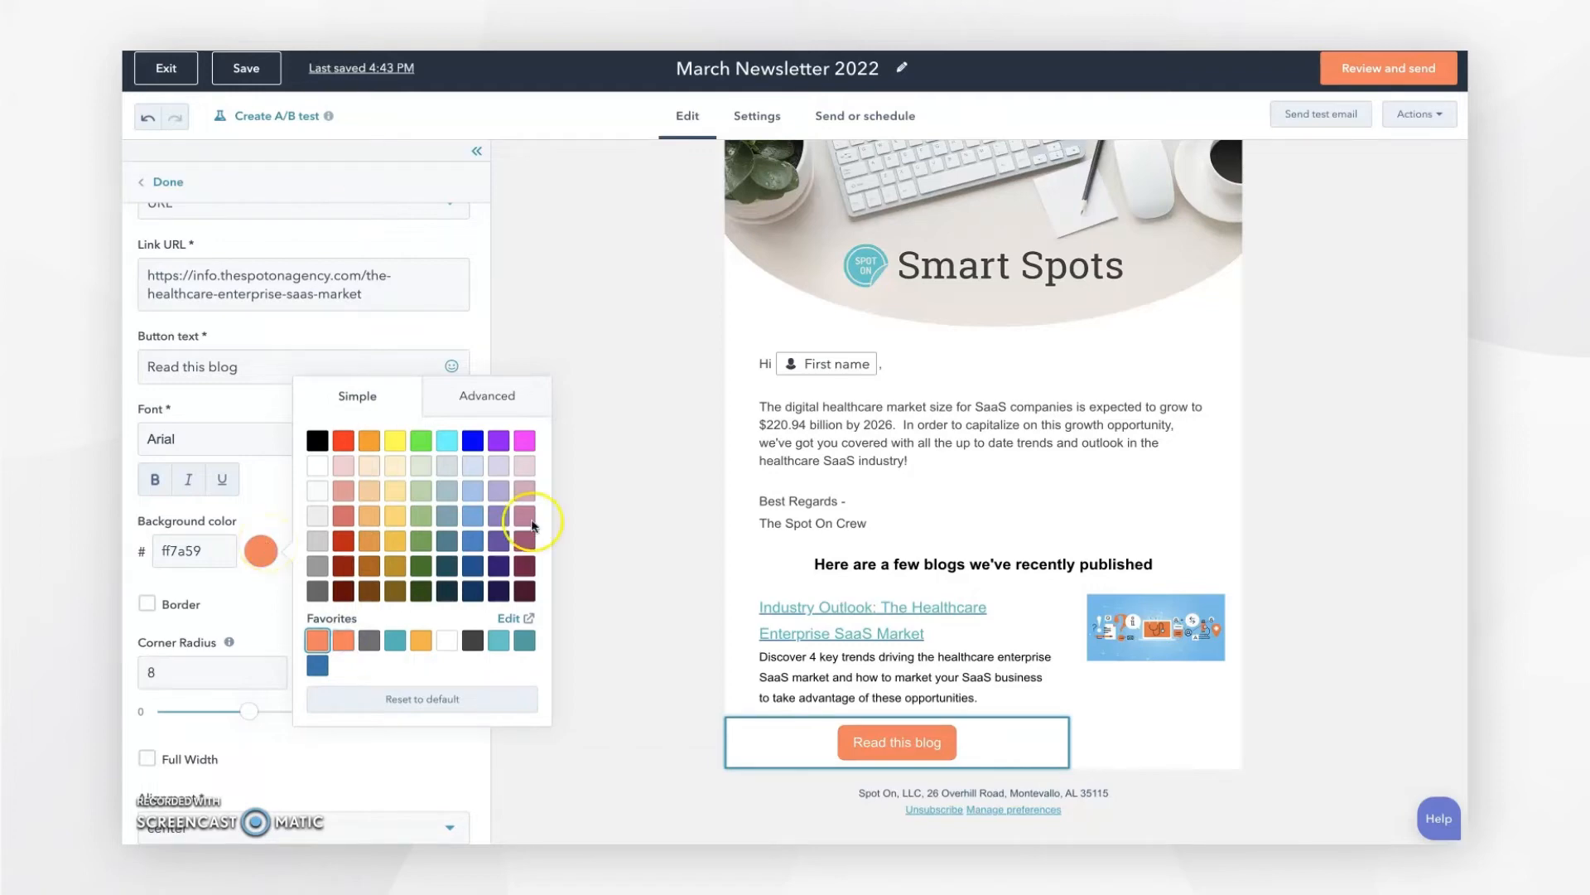
click(969, 739)
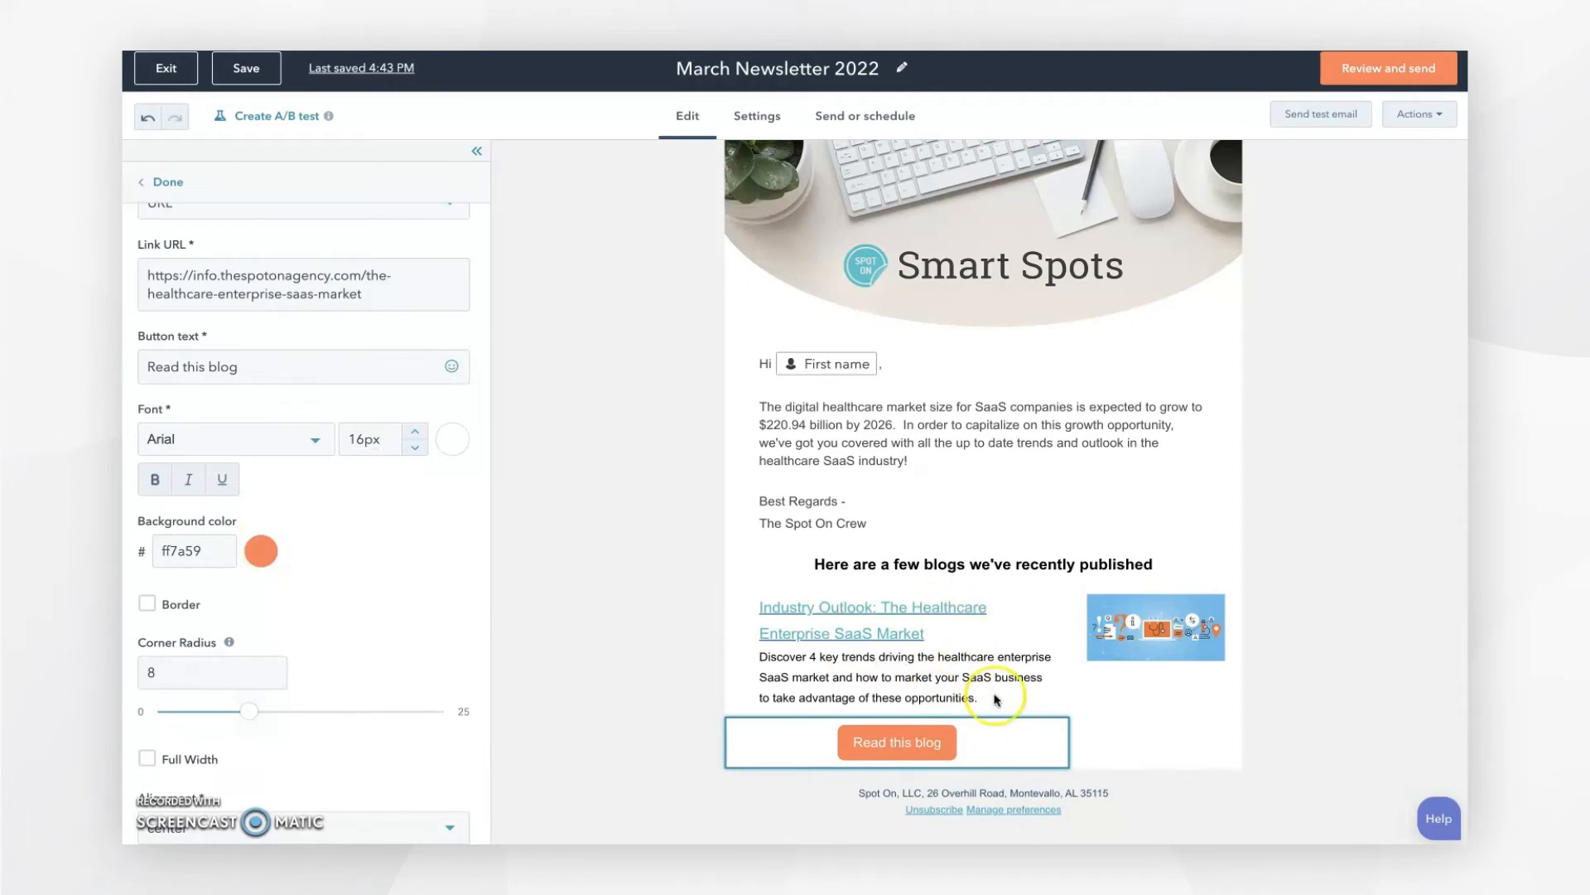
click(1102, 735)
click(1034, 717)
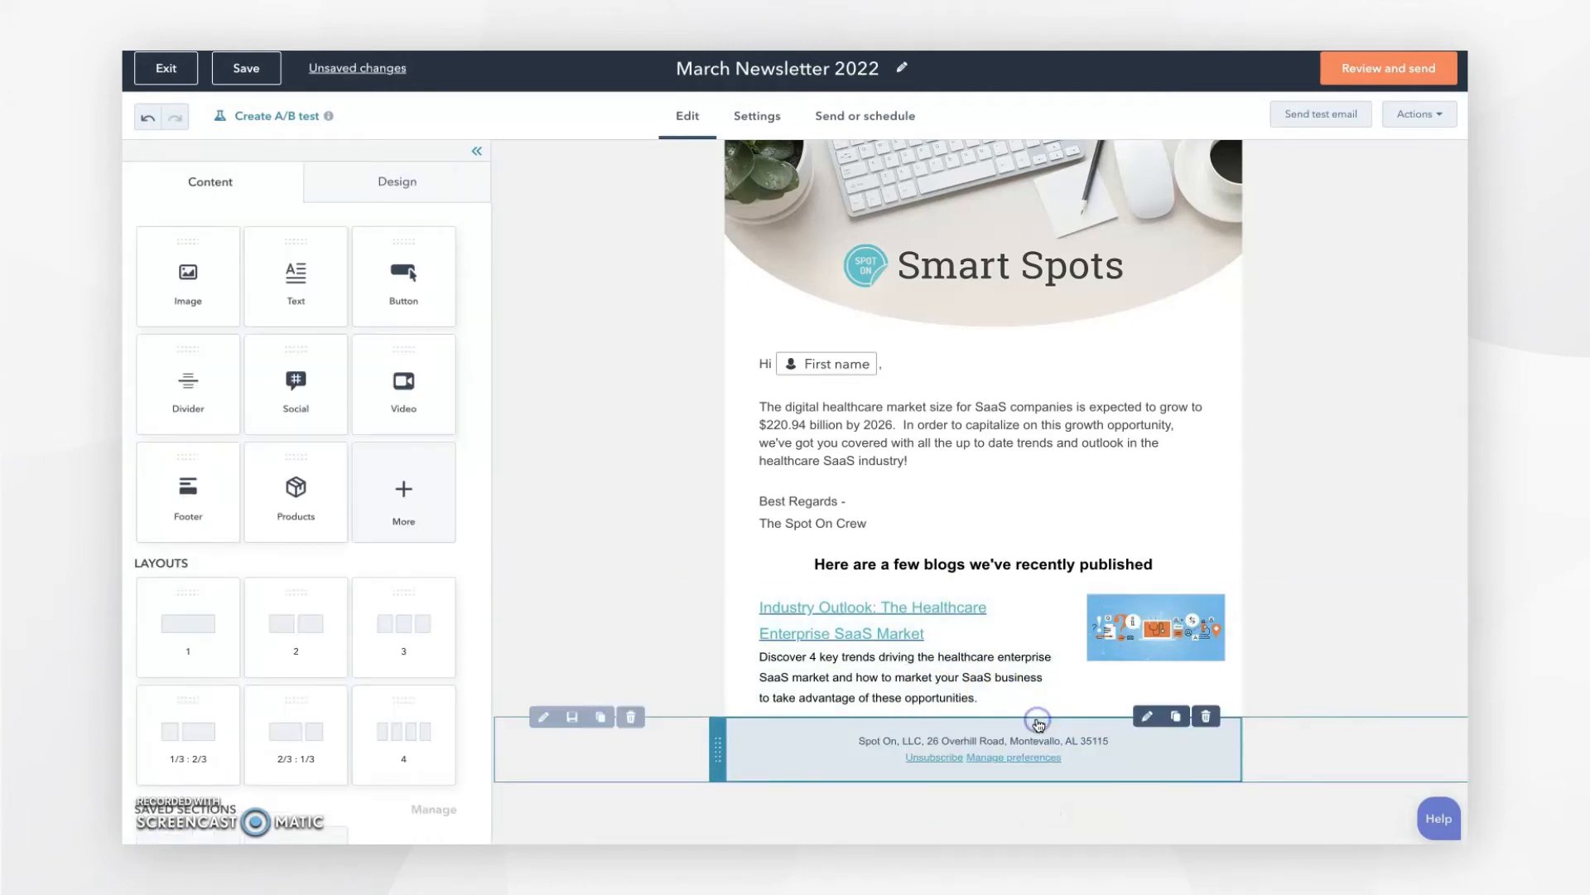
Step: Place the Social module below the blog and keep the coloured icon style after trying black
click(1263, 655)
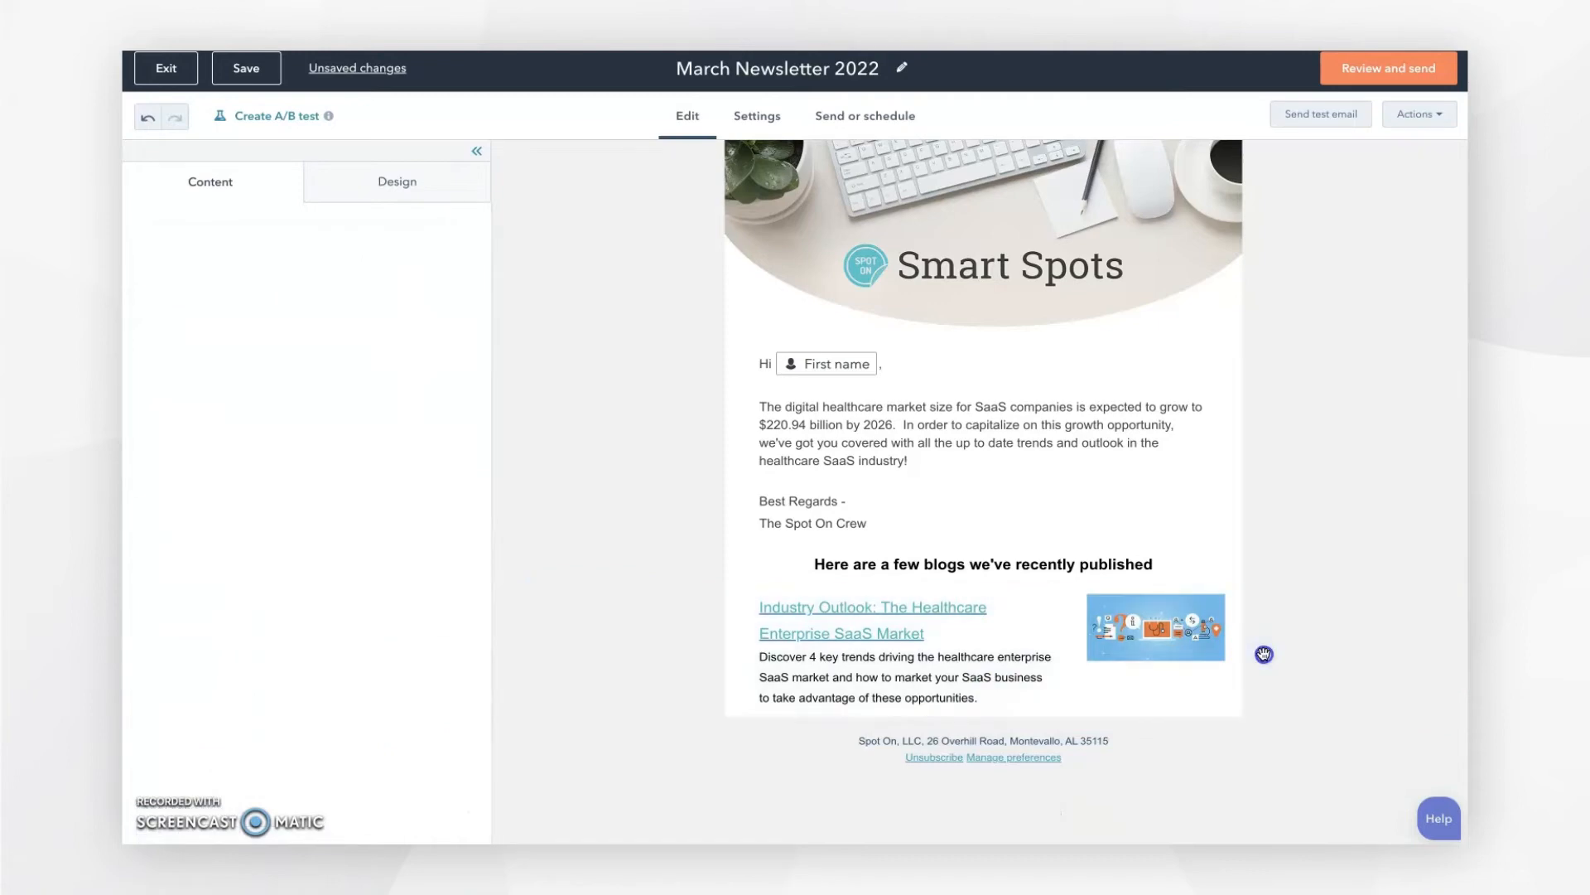
click(1302, 518)
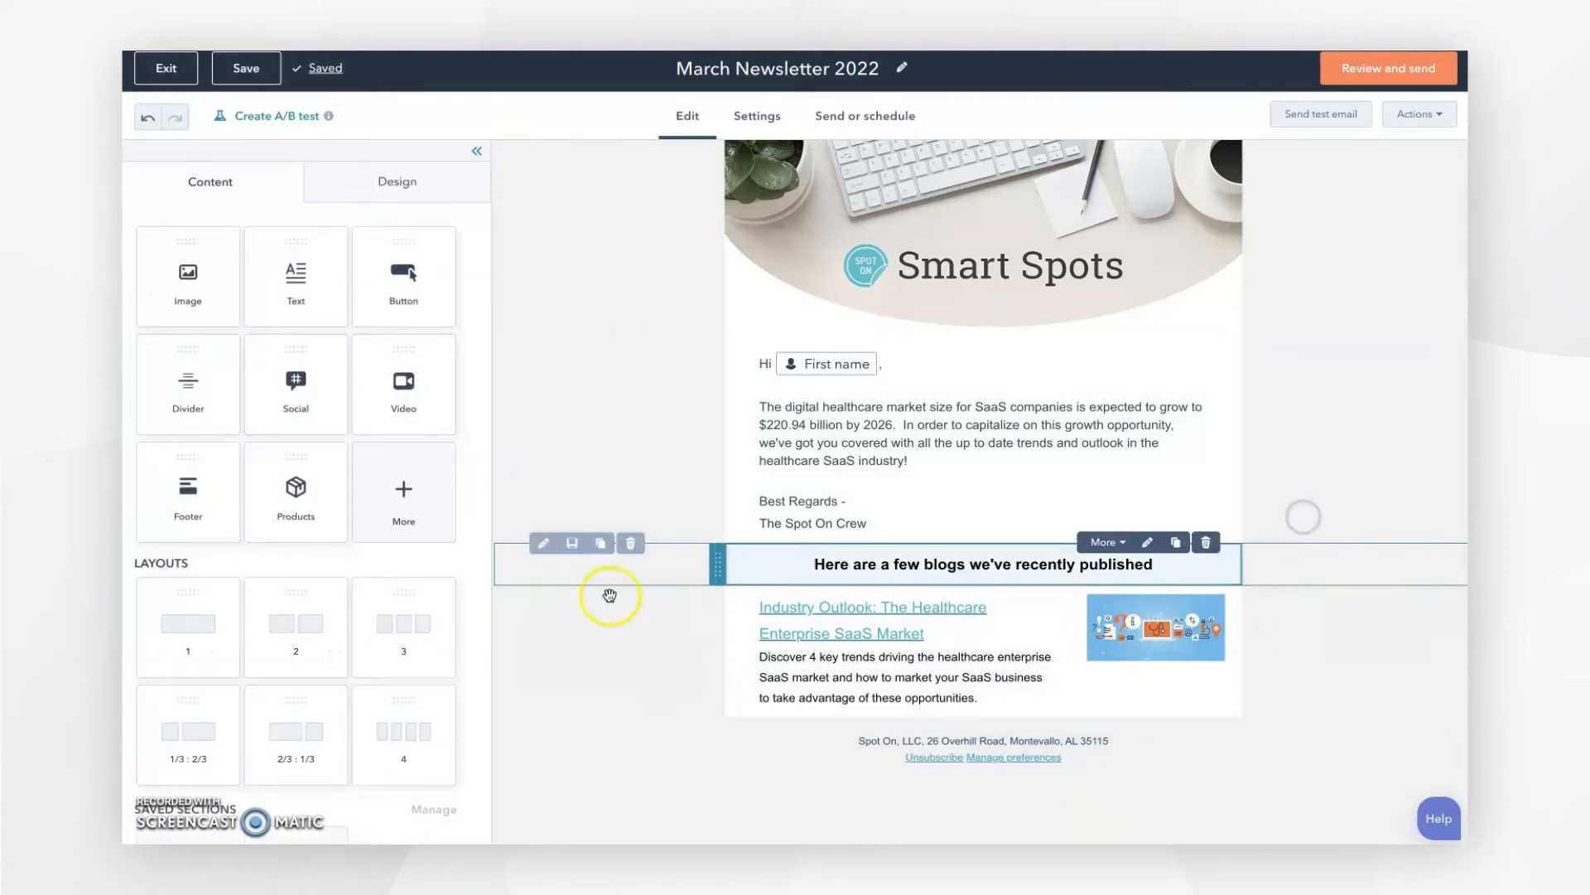
drag(346, 373, 1024, 727)
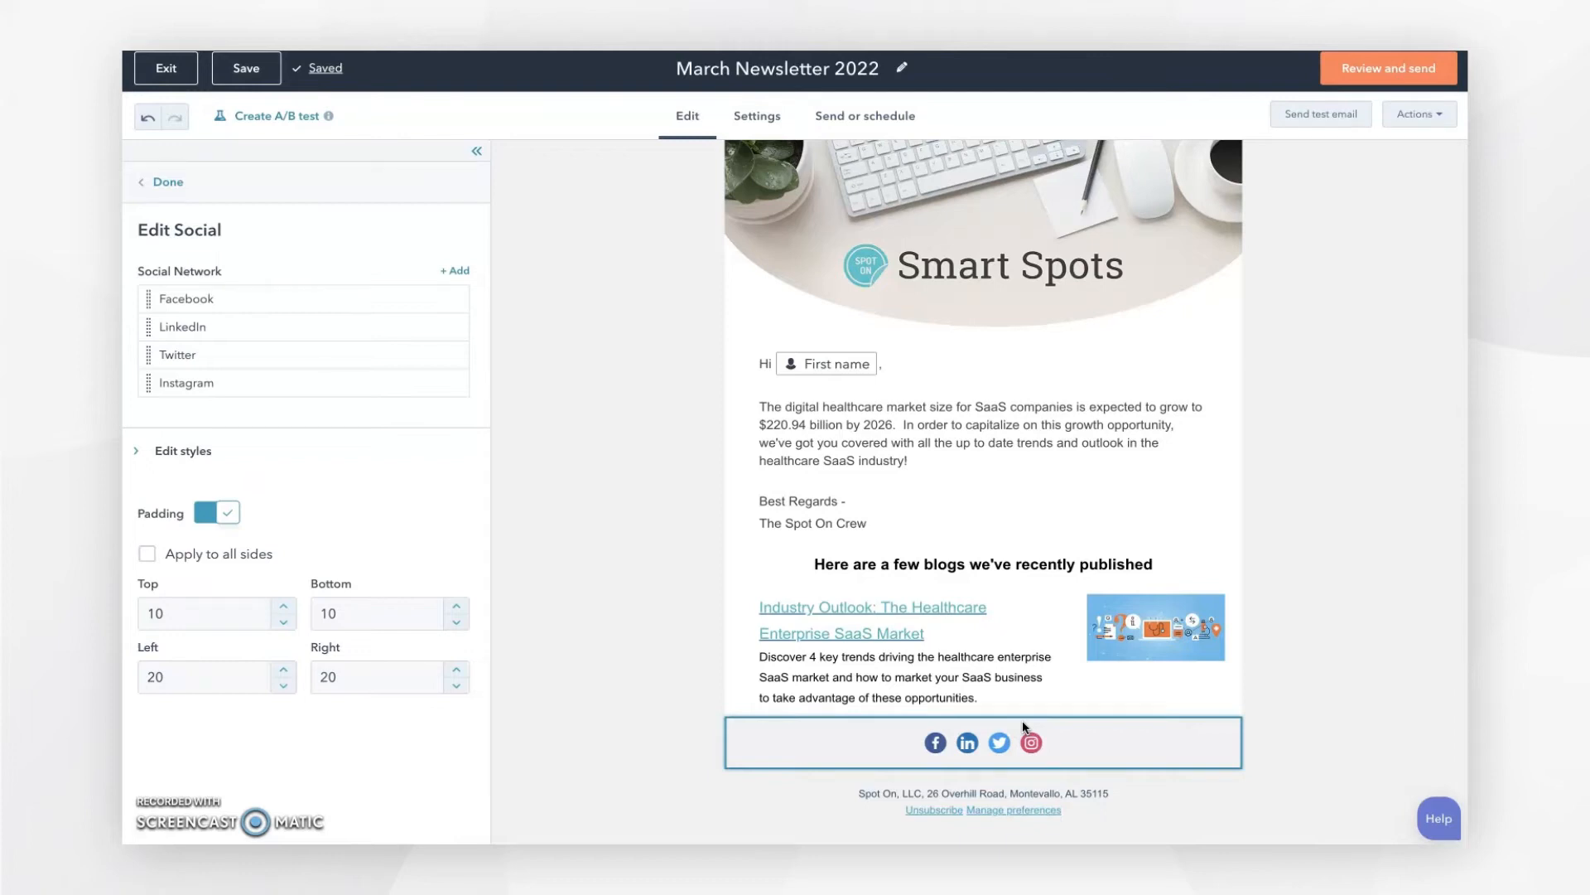
click(189, 457)
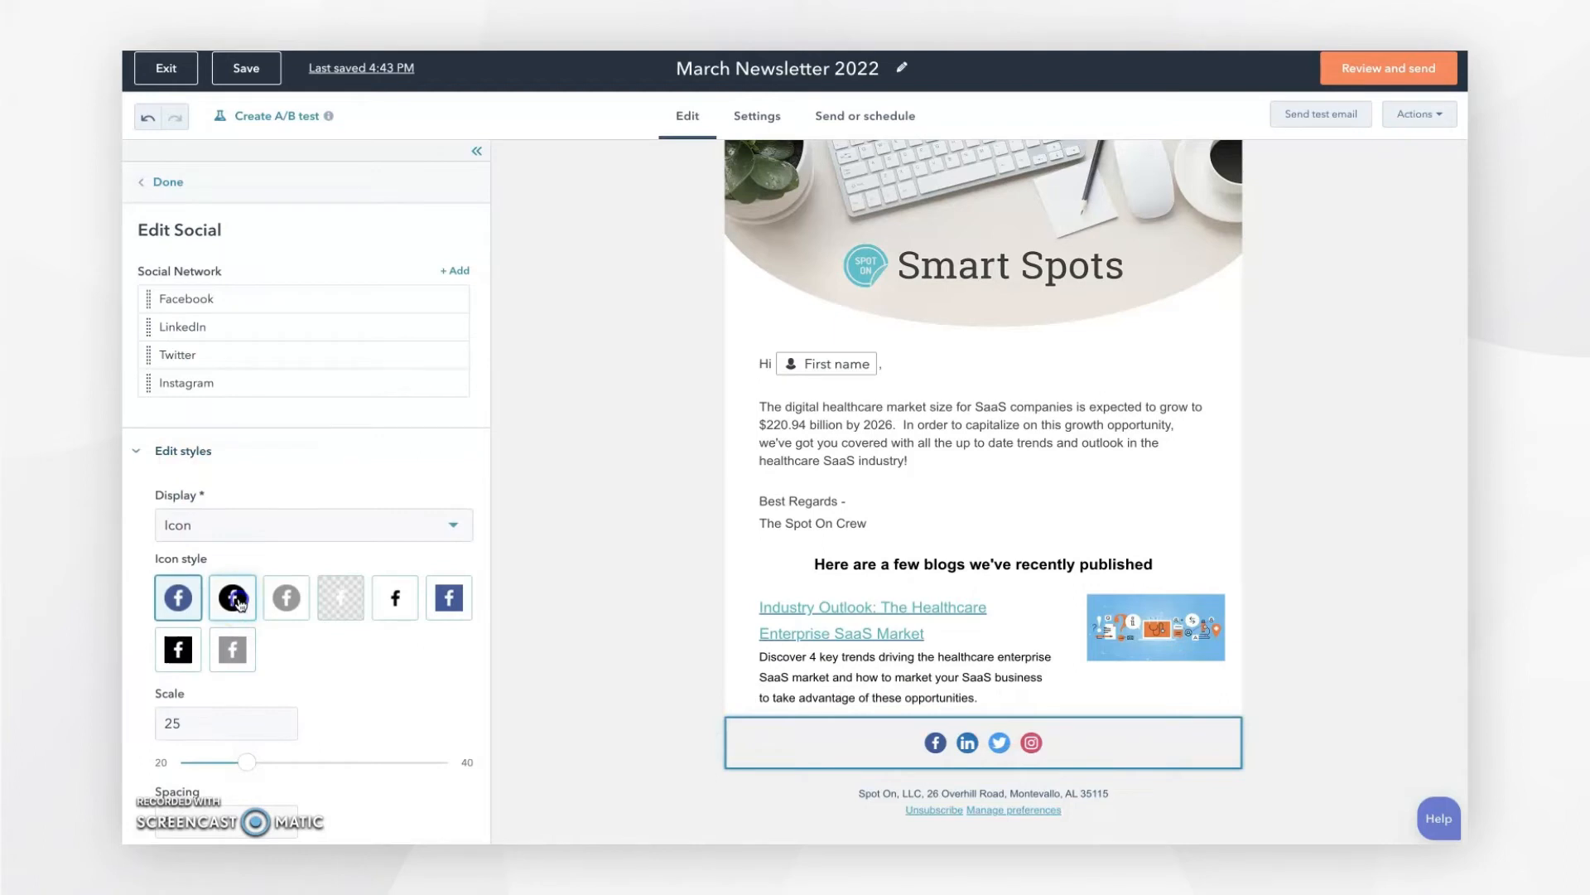
click(239, 604)
click(181, 599)
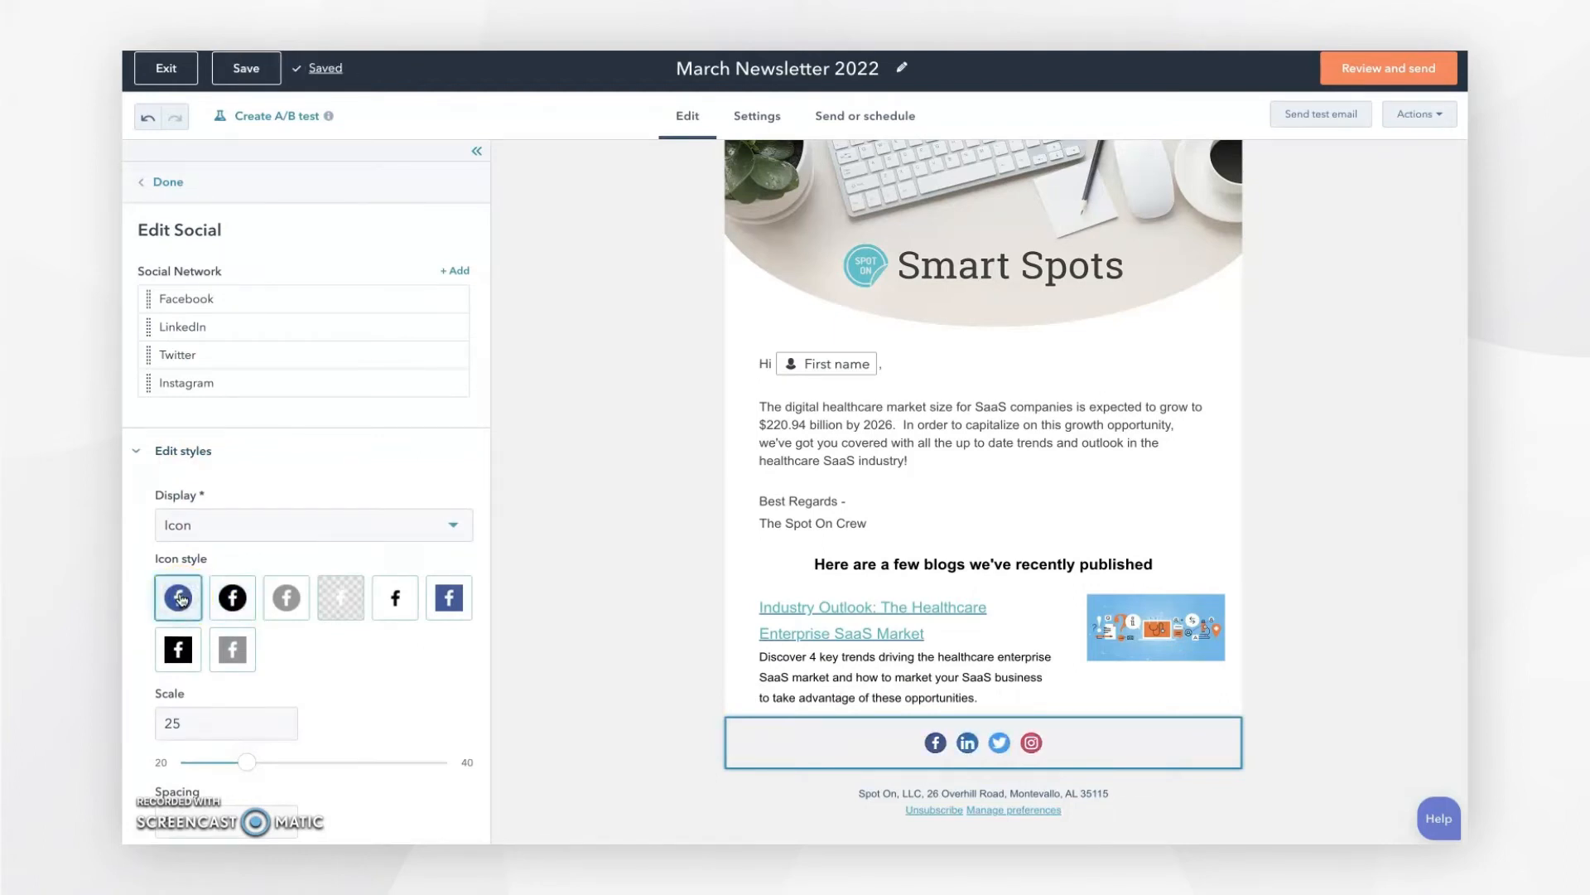
click(1332, 527)
scroll(1332, 527, up, 1)
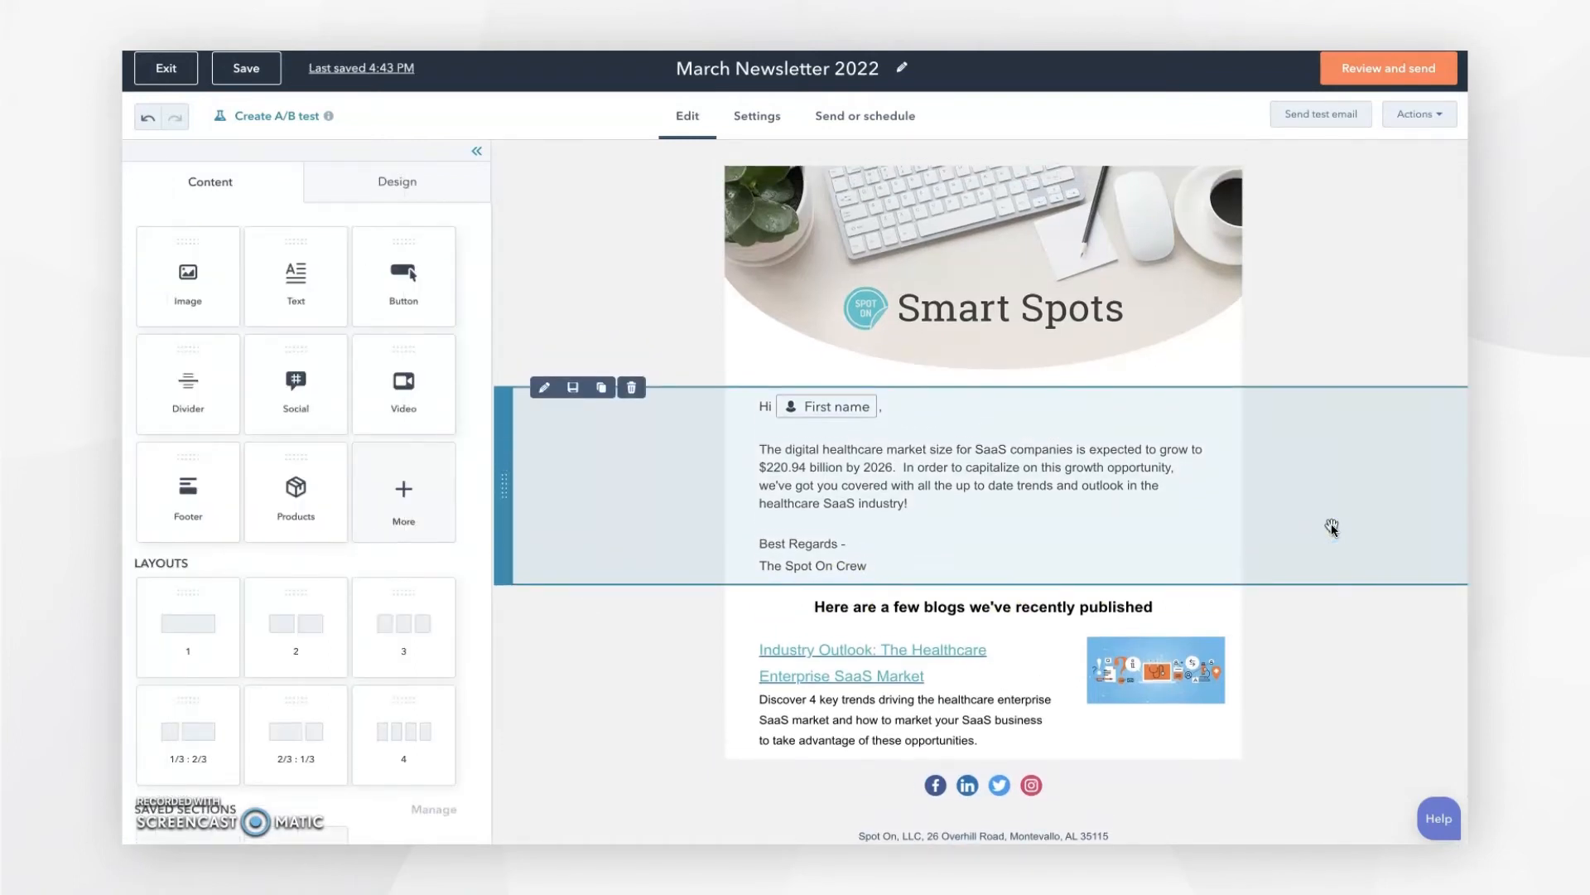
scroll(1332, 527, up, 1)
click(766, 116)
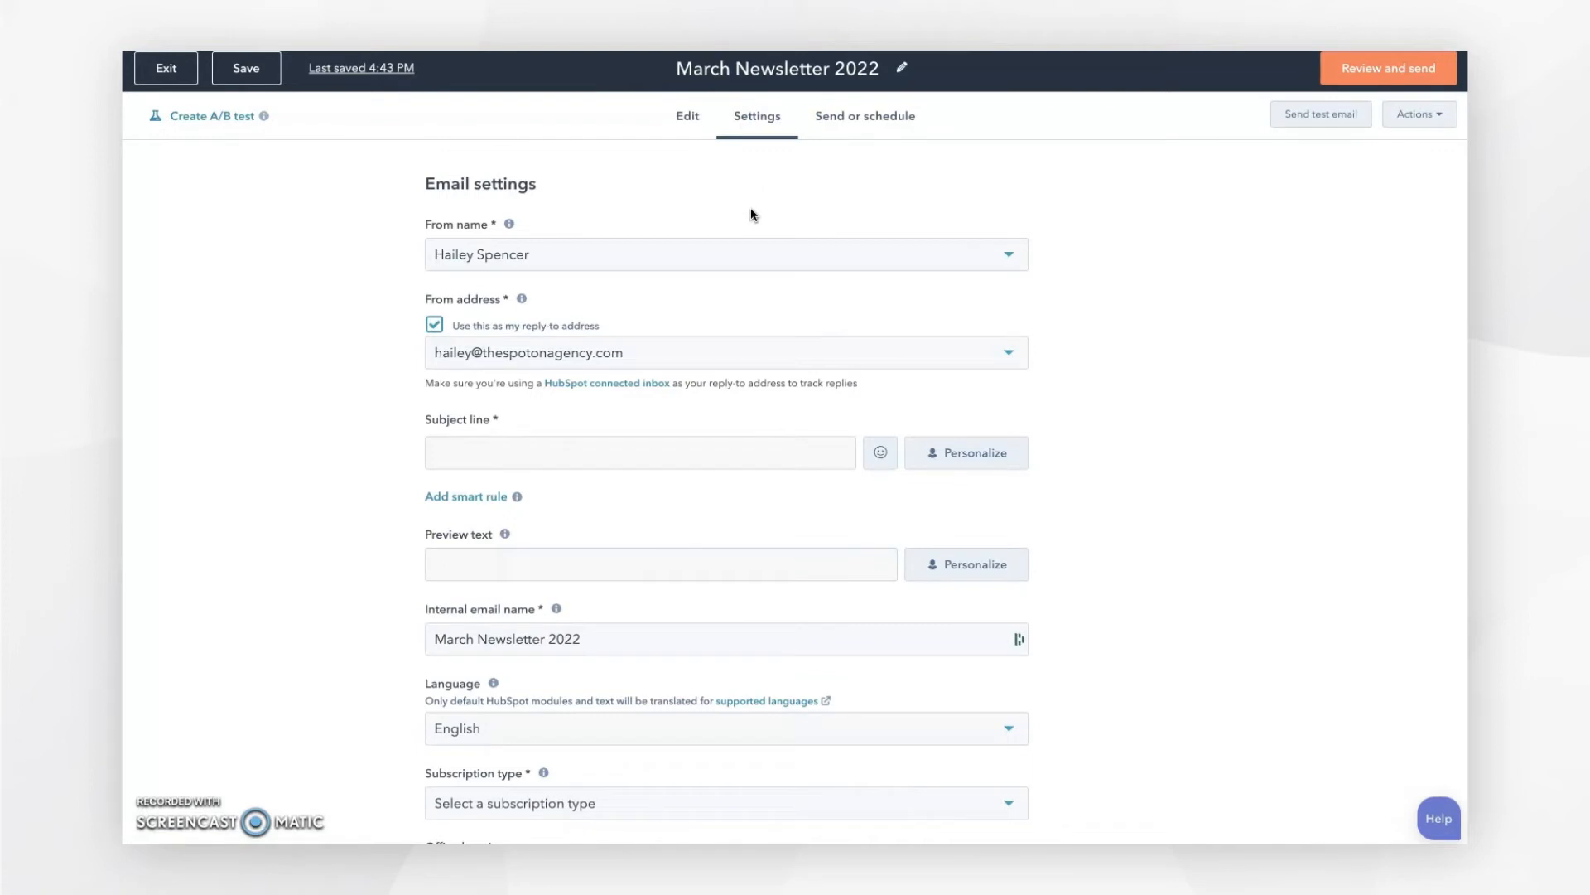
Step: Set the From name to Spot On Team and the From address to the 'info' inbox
click(614, 255)
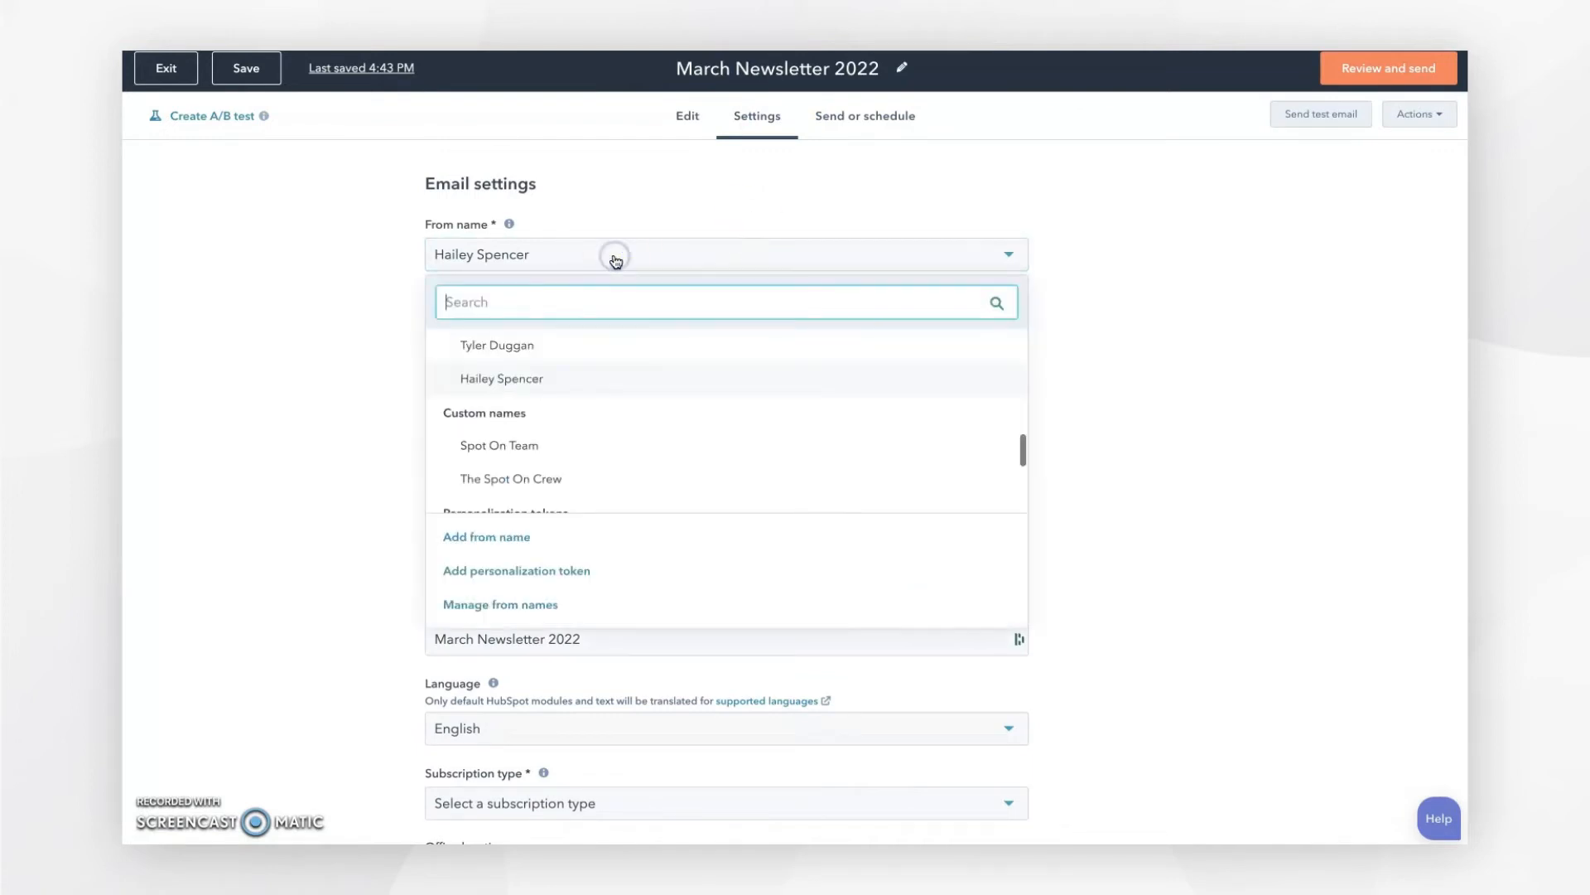
click(522, 444)
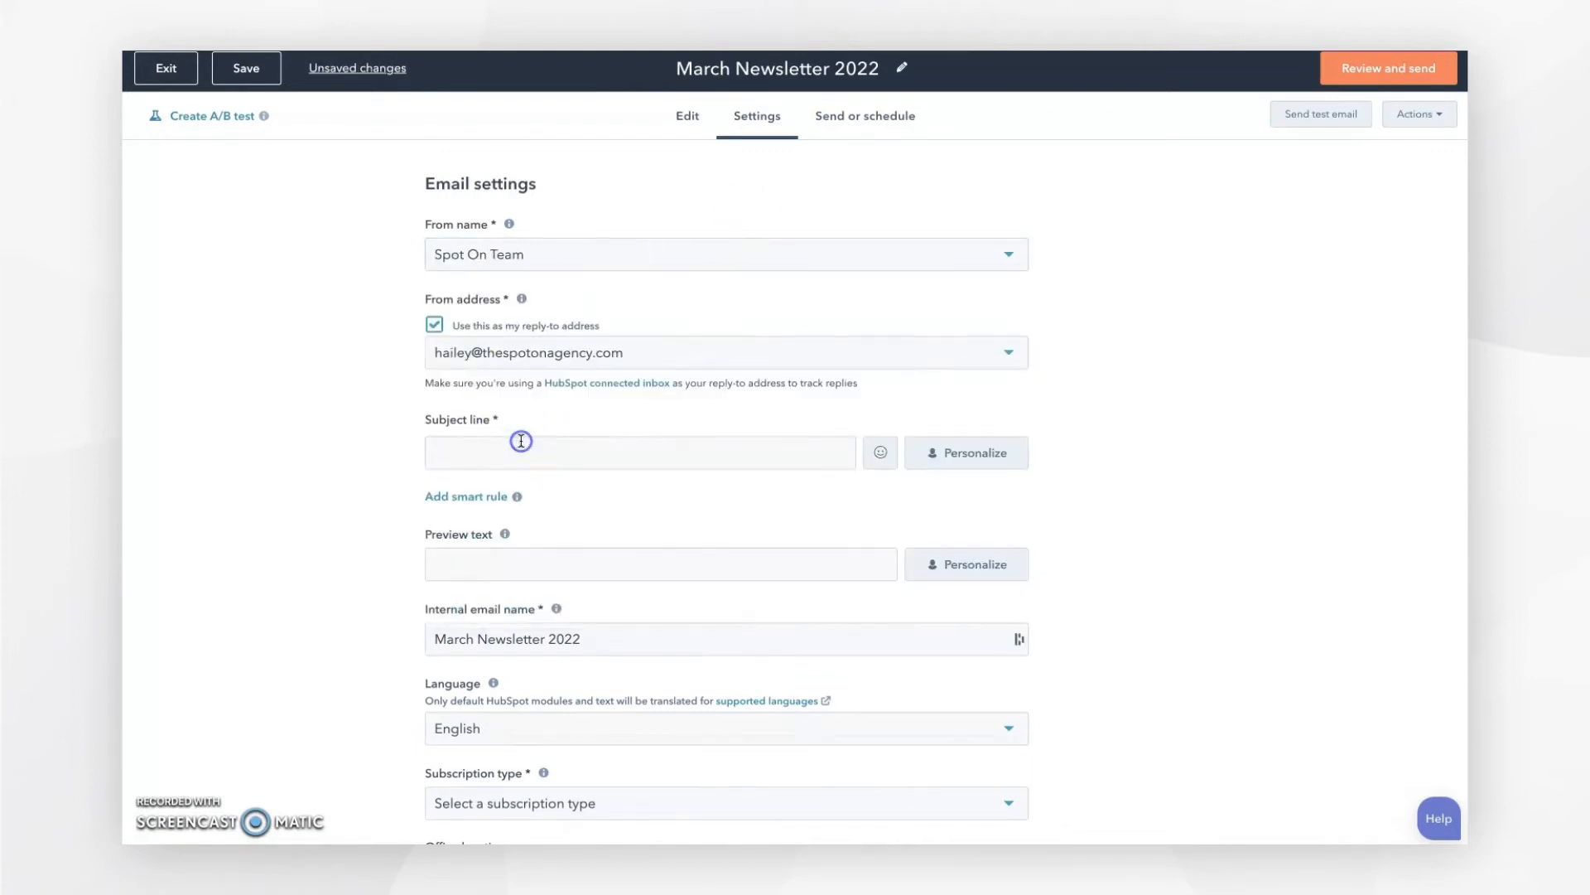
click(634, 349)
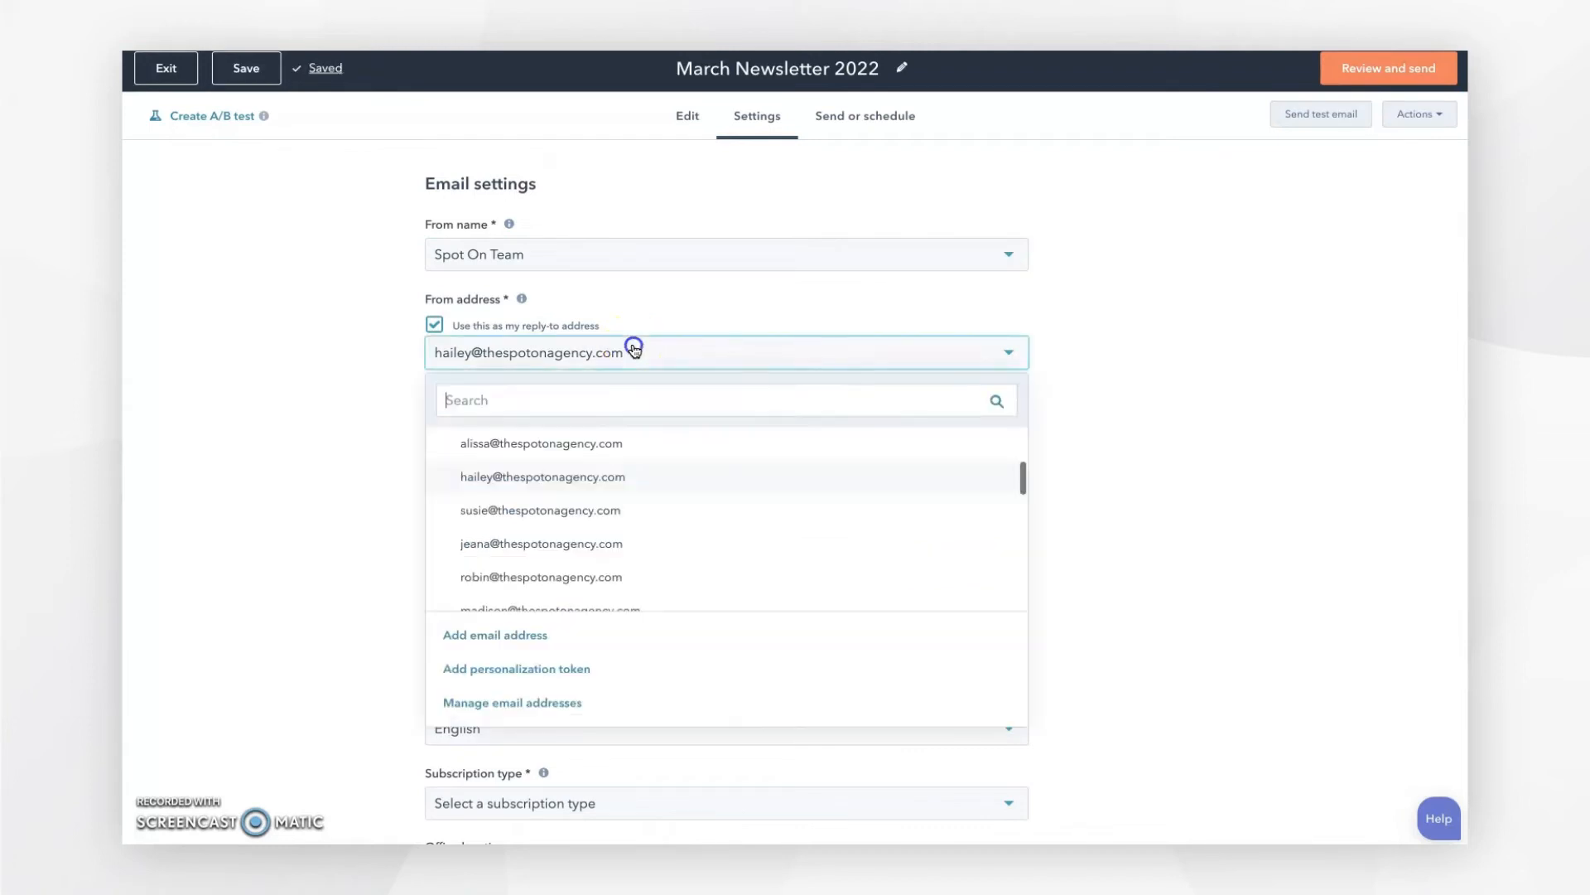
text(info)
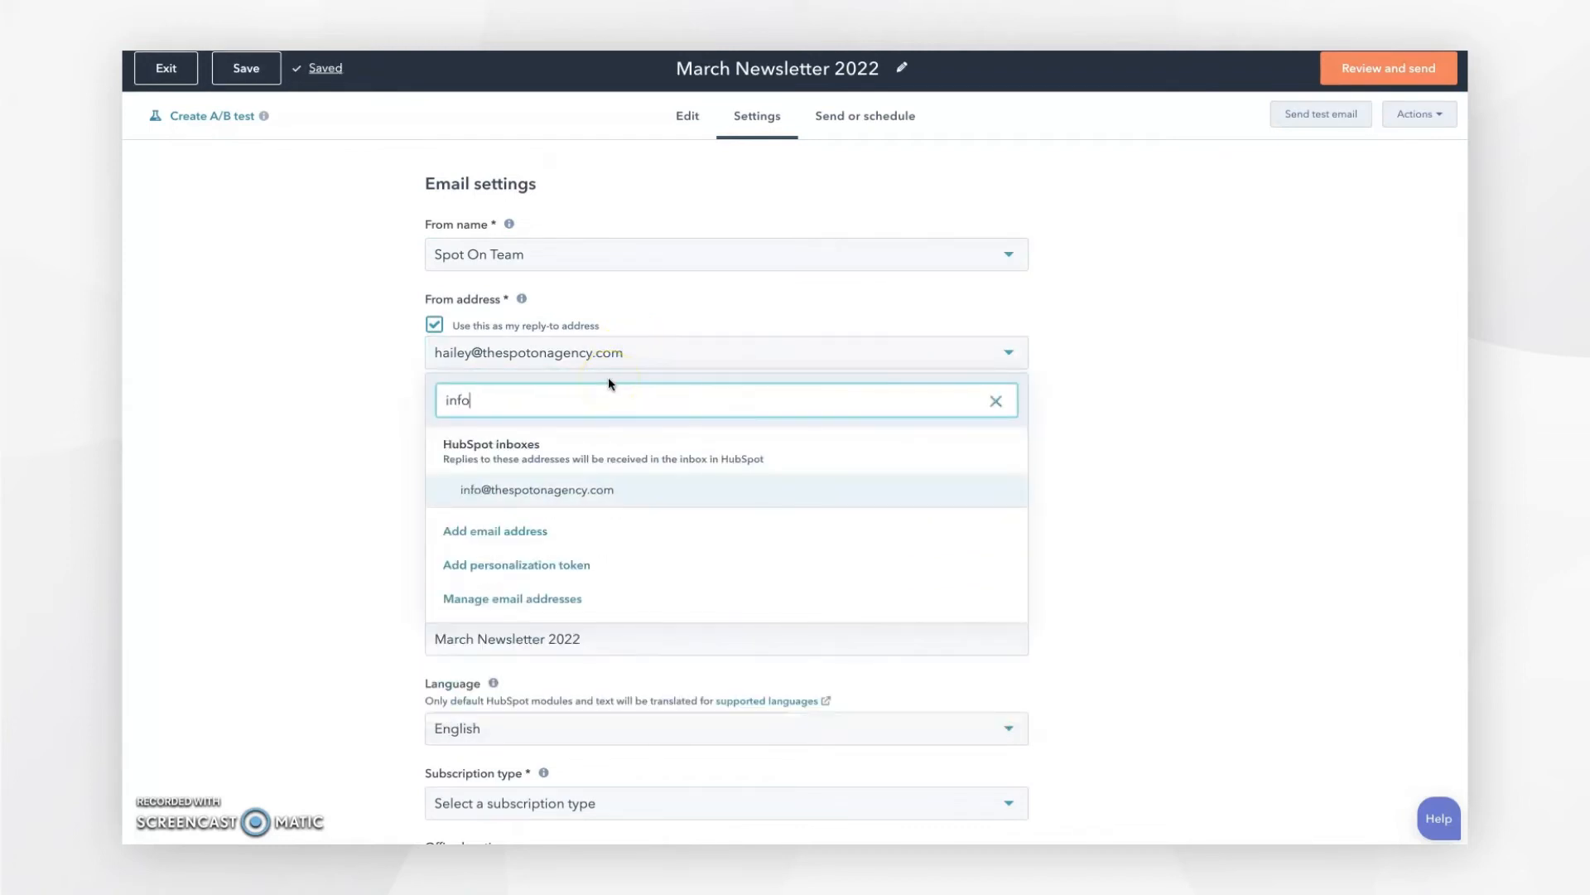
click(572, 491)
click(480, 450)
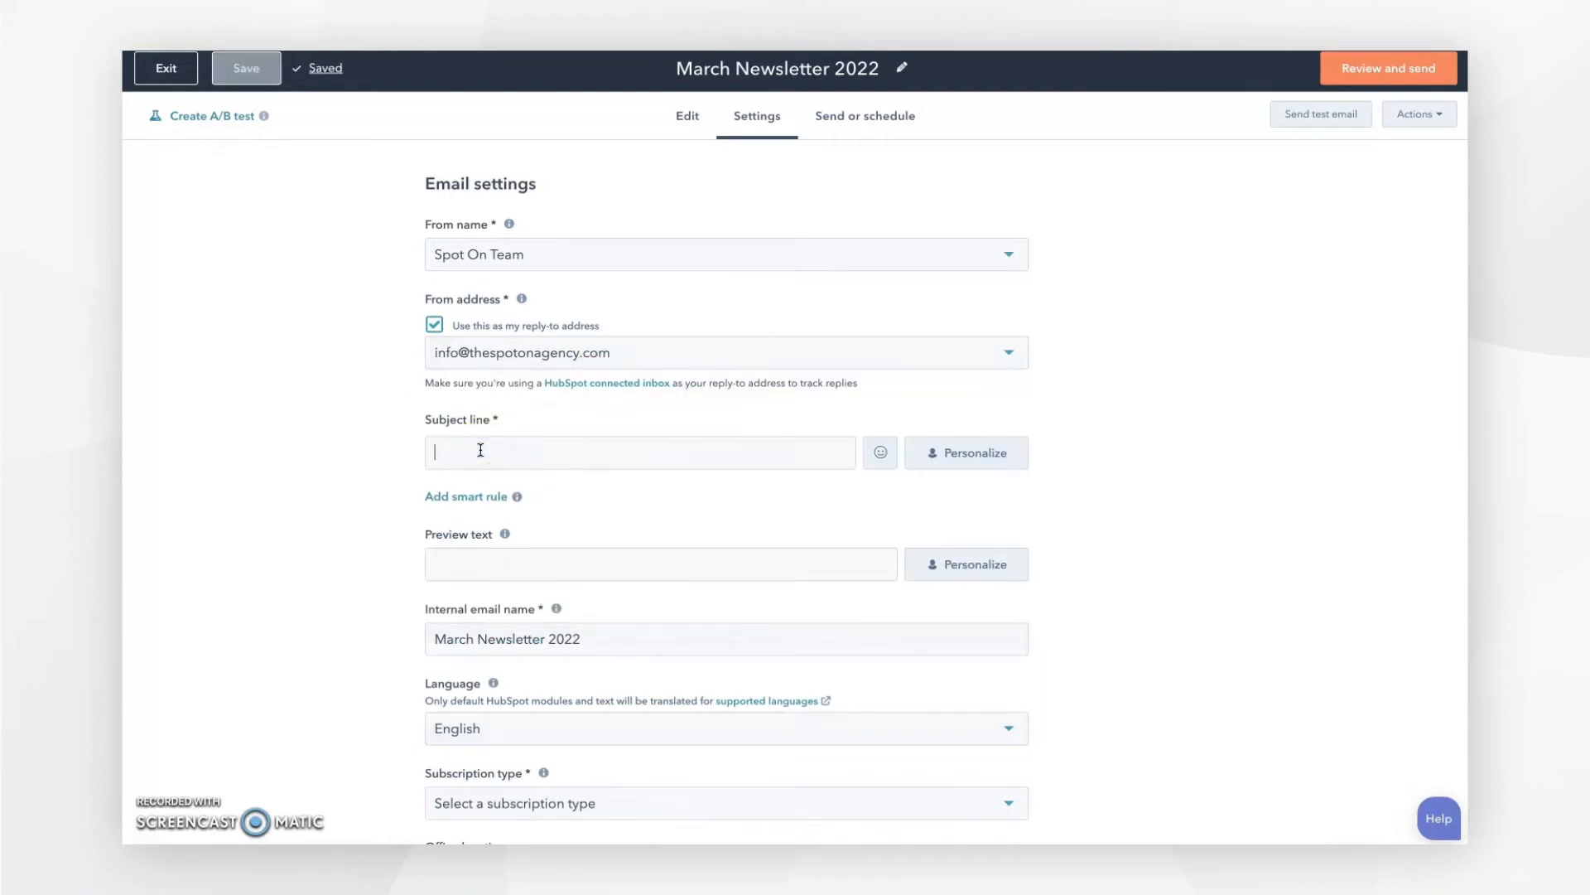
Step: Enter the subject 'Check out our March wrap up' and prefix it with a four-leaf clover emoji
text(Check)
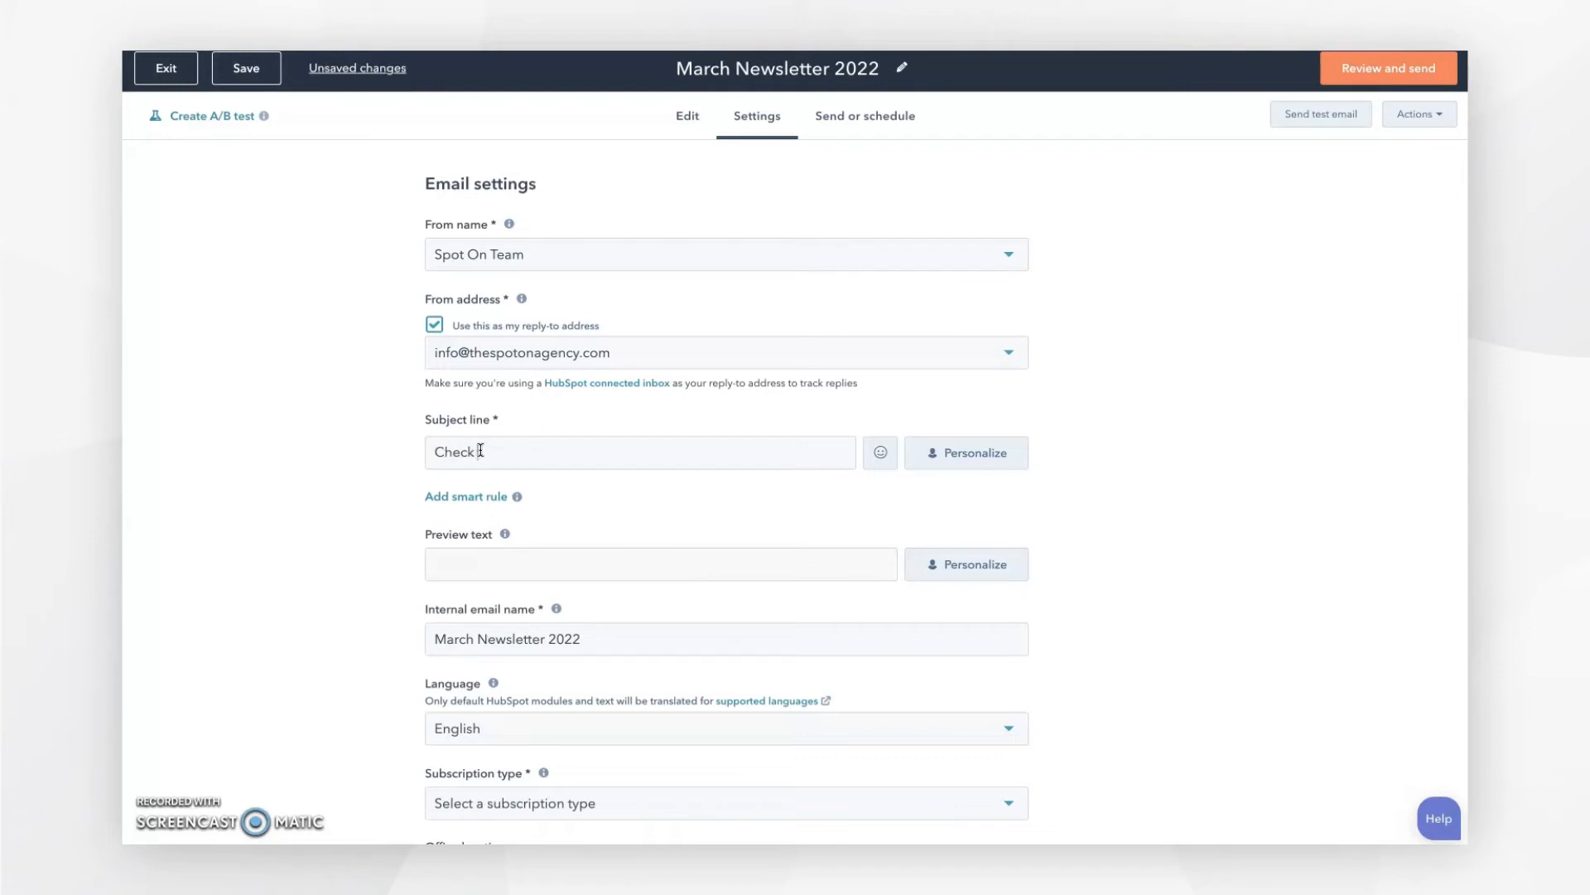
text( out our March wrap up)
click(439, 451)
click(992, 458)
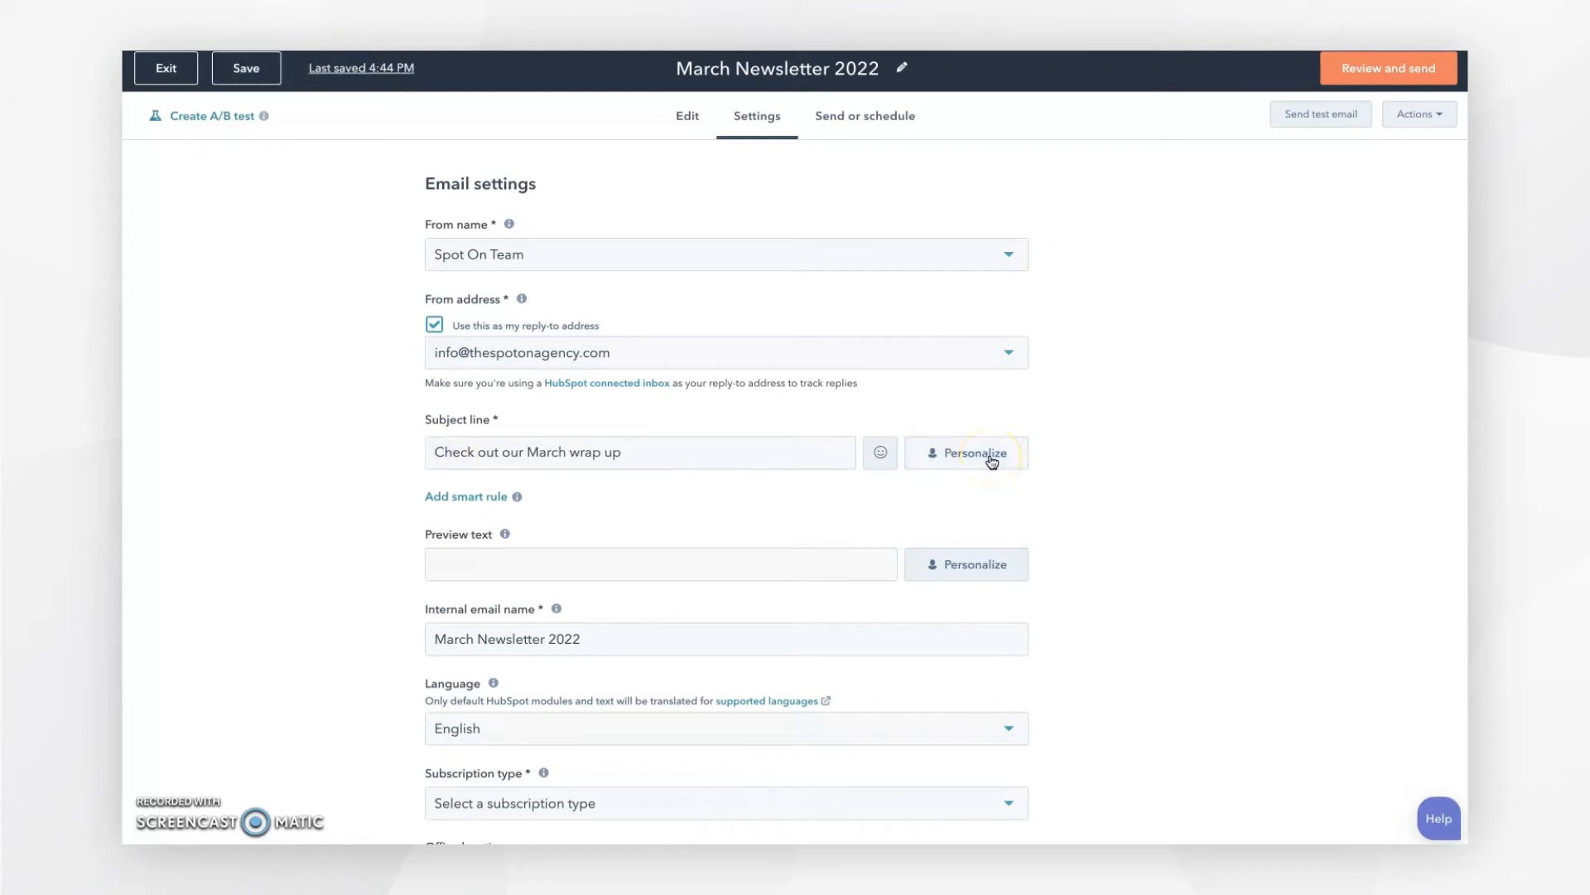
click(882, 455)
click(880, 452)
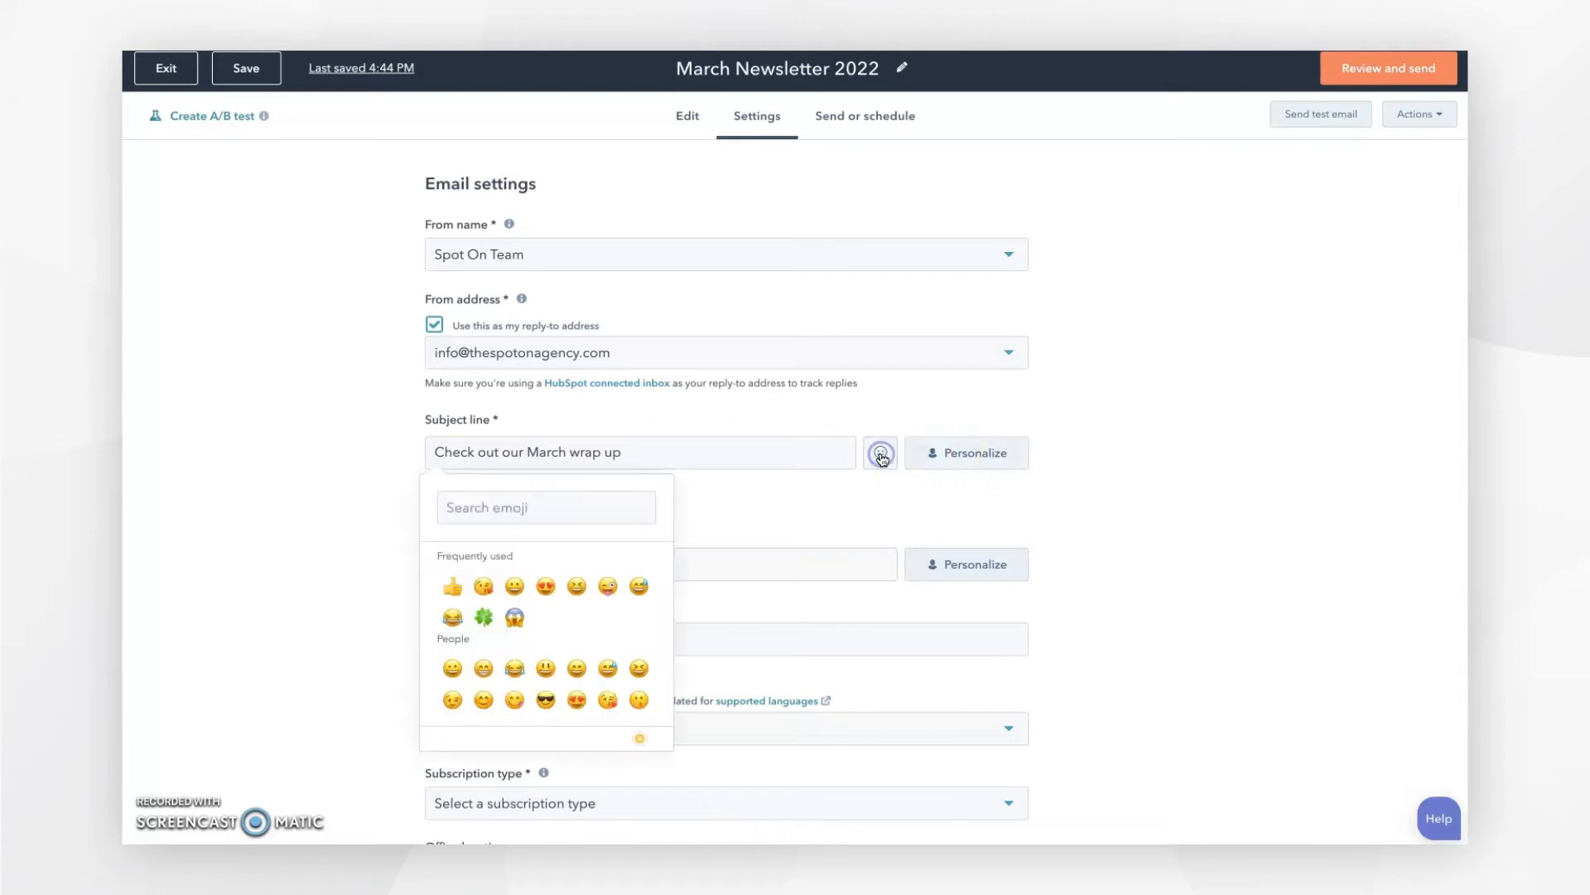
click(486, 622)
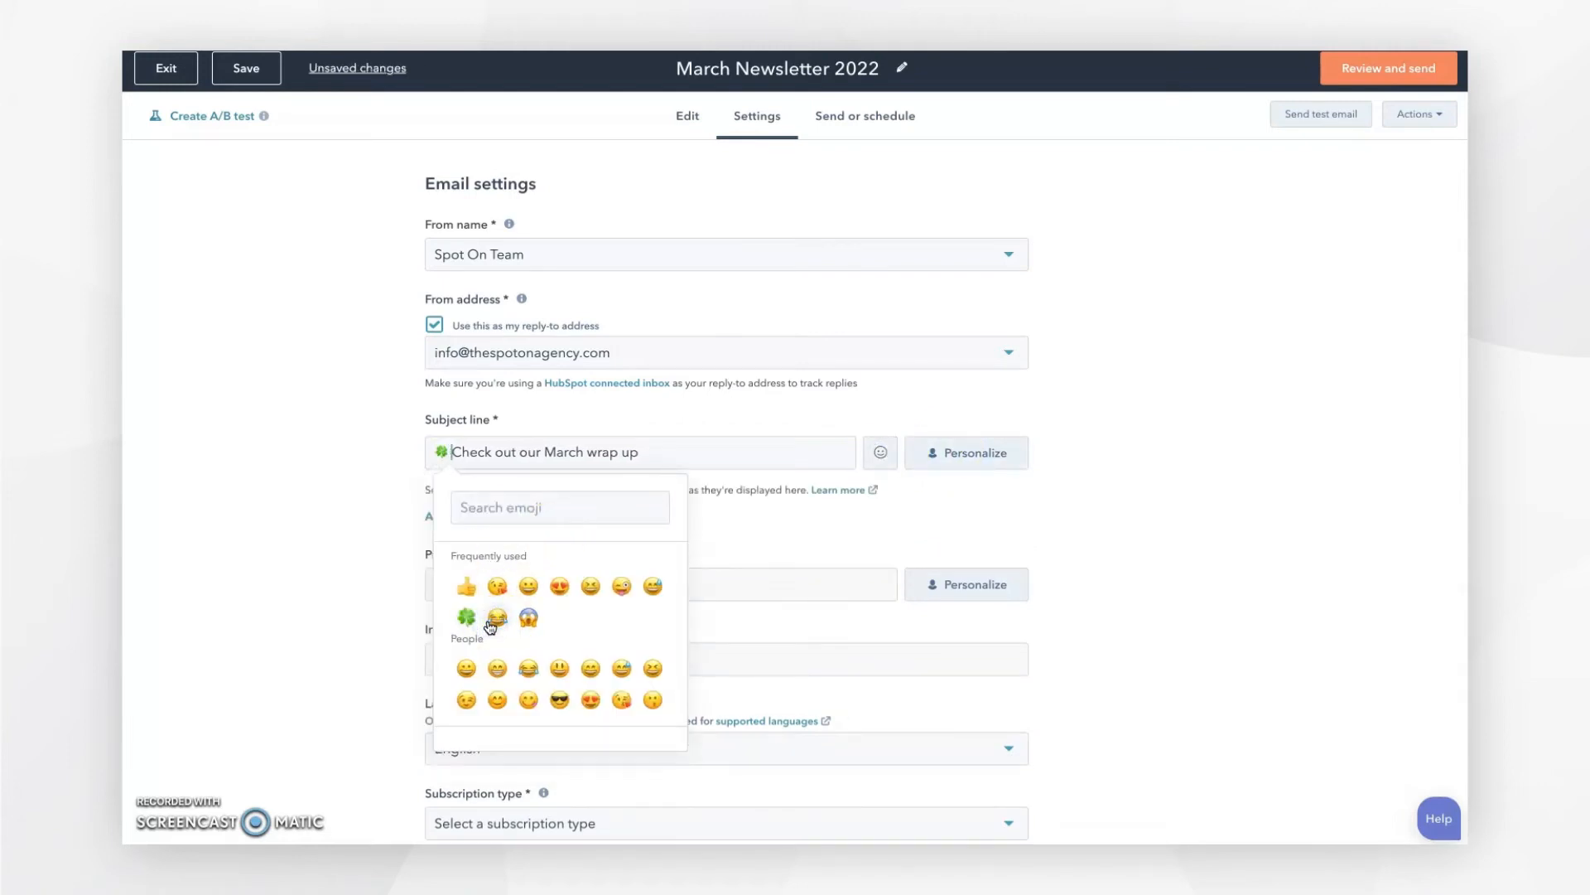
click(437, 589)
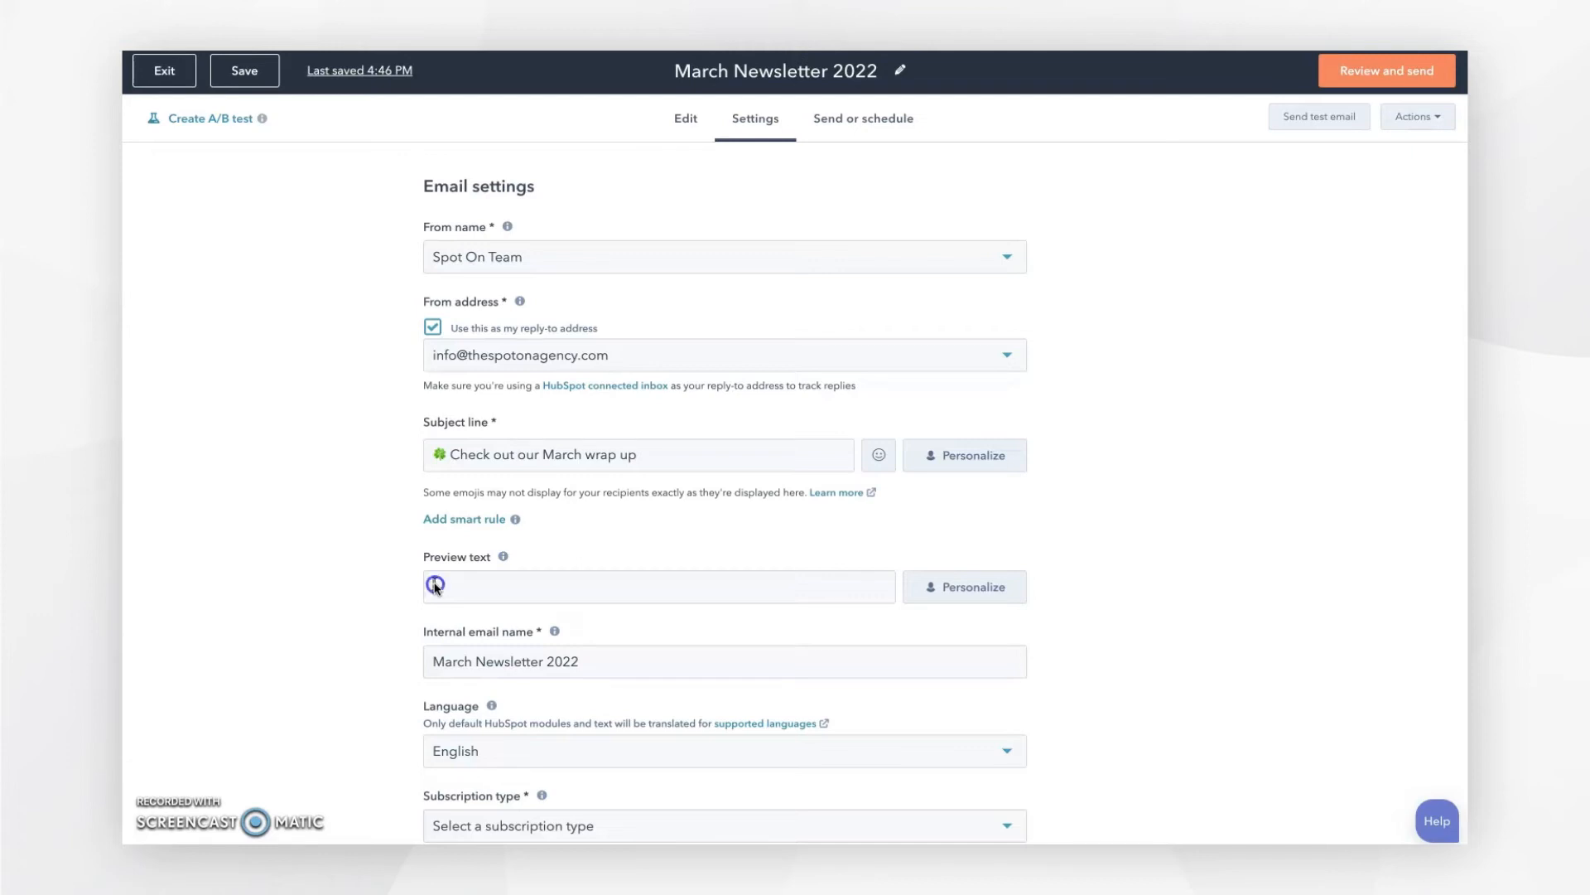
Step: Paste the preview text 'Our monthly newsletter has all the latest info on industry happenings!'
click(435, 585)
text(Our monthly newsletter has all the latest info on industry happenings!)
click(671, 609)
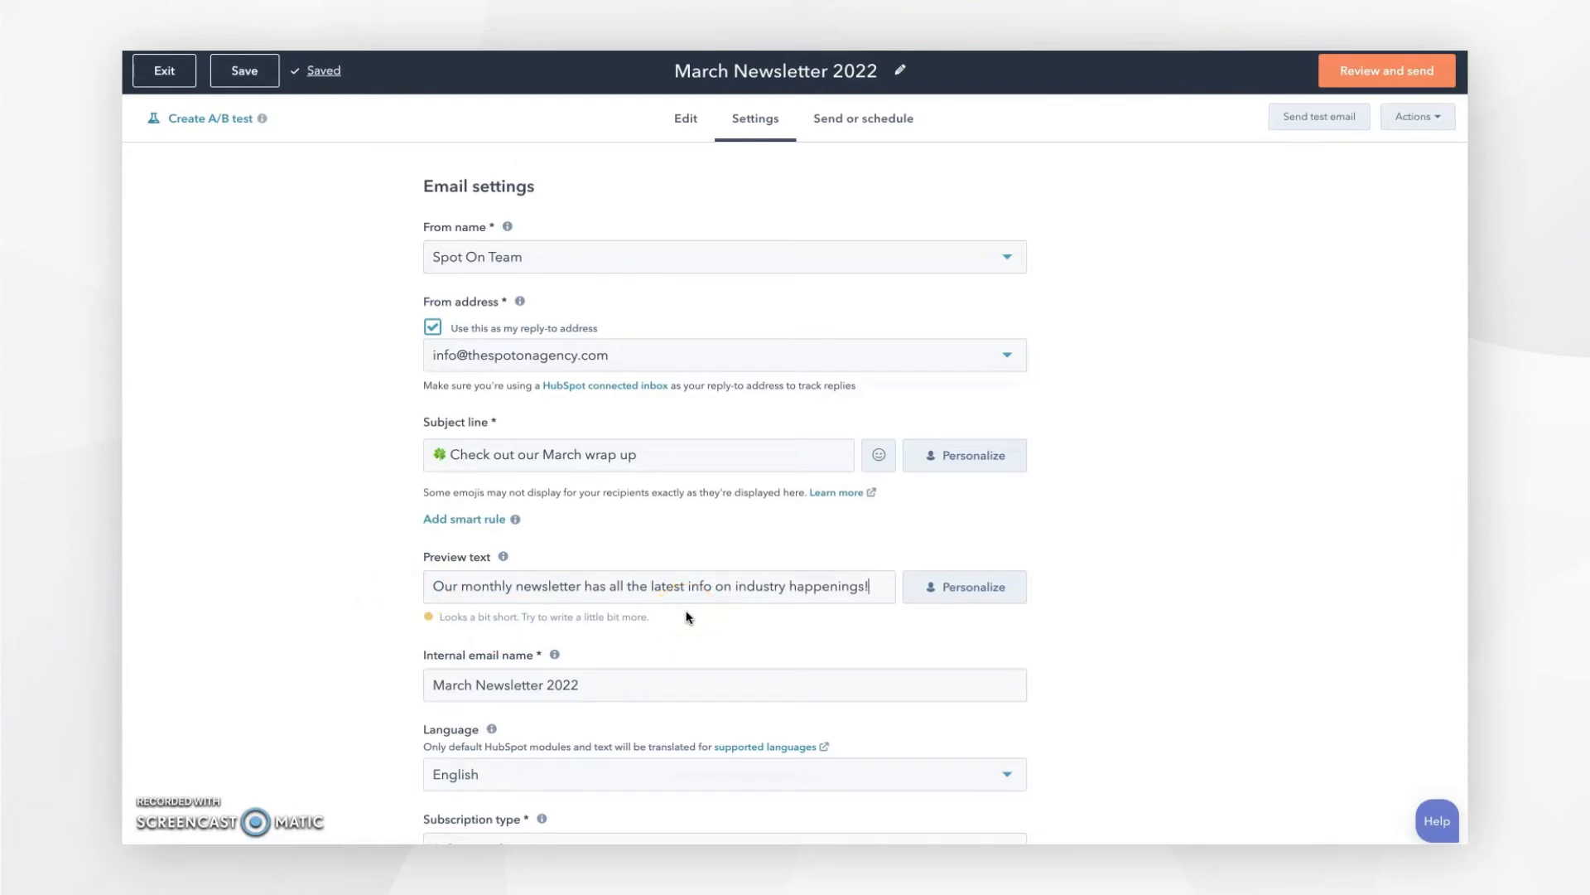
scroll(1037, 632, down, 3)
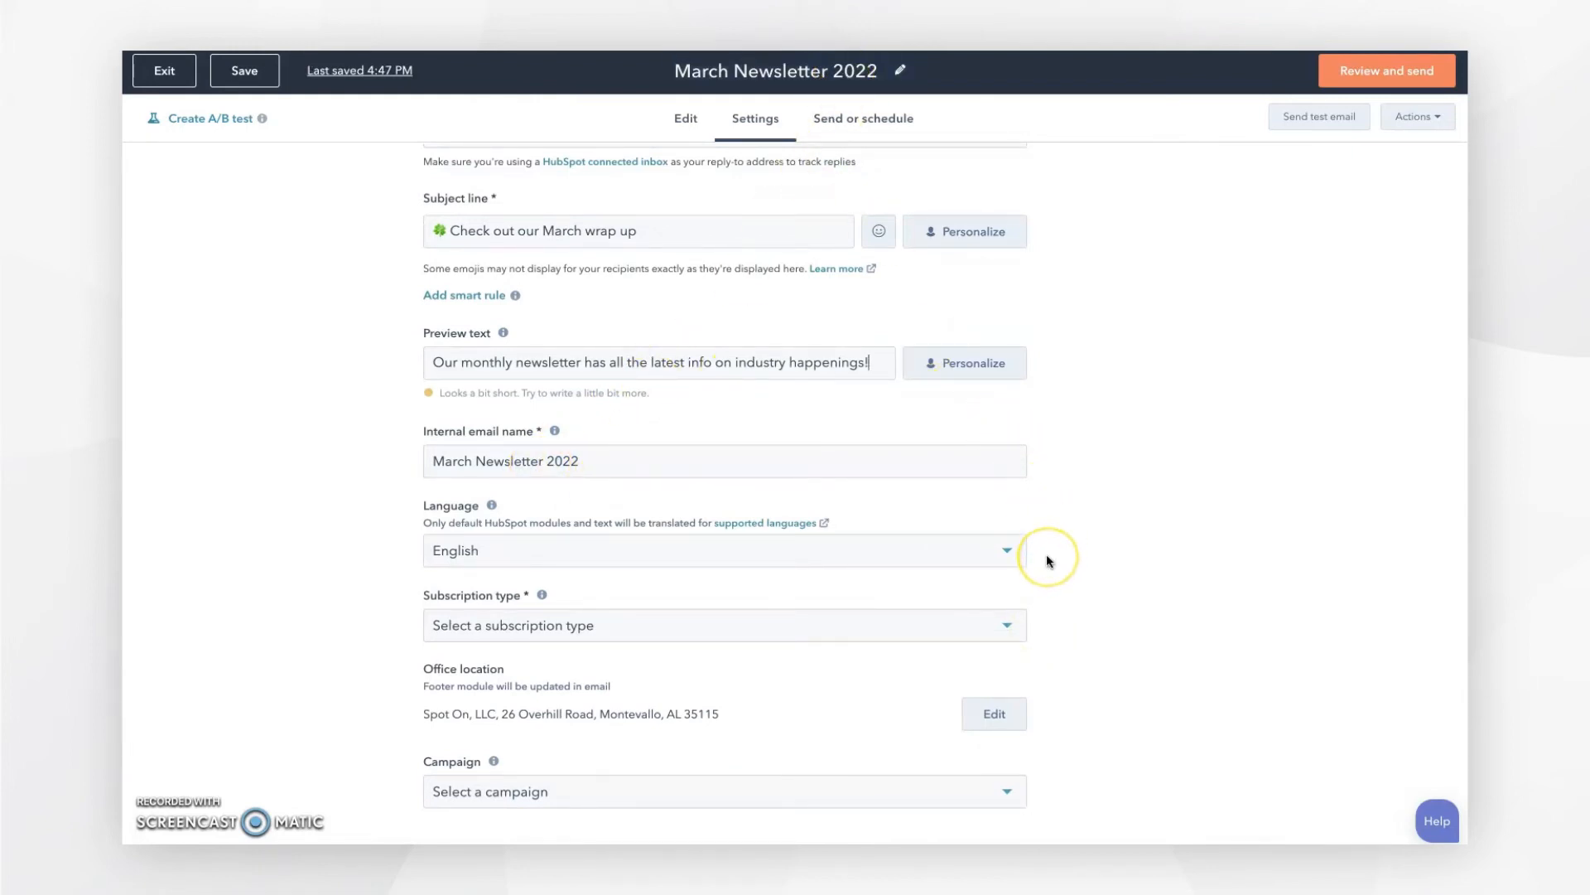
scroll(1046, 554, down, 2)
Step: Set subscription type to Marketing Information and expand the plain text and web version options
click(1006, 555)
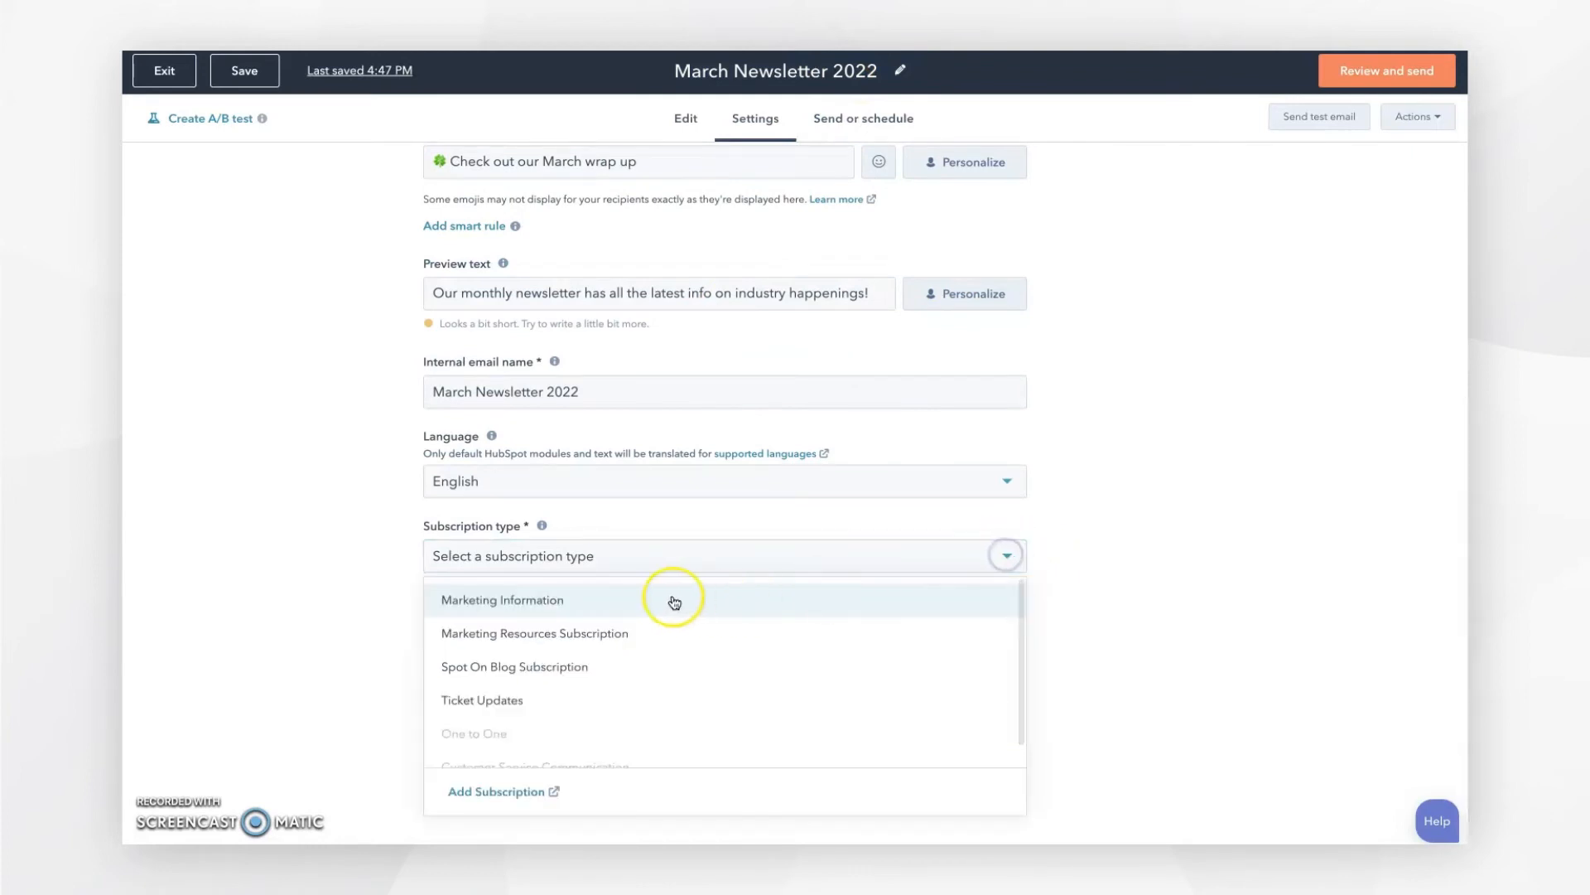
click(564, 606)
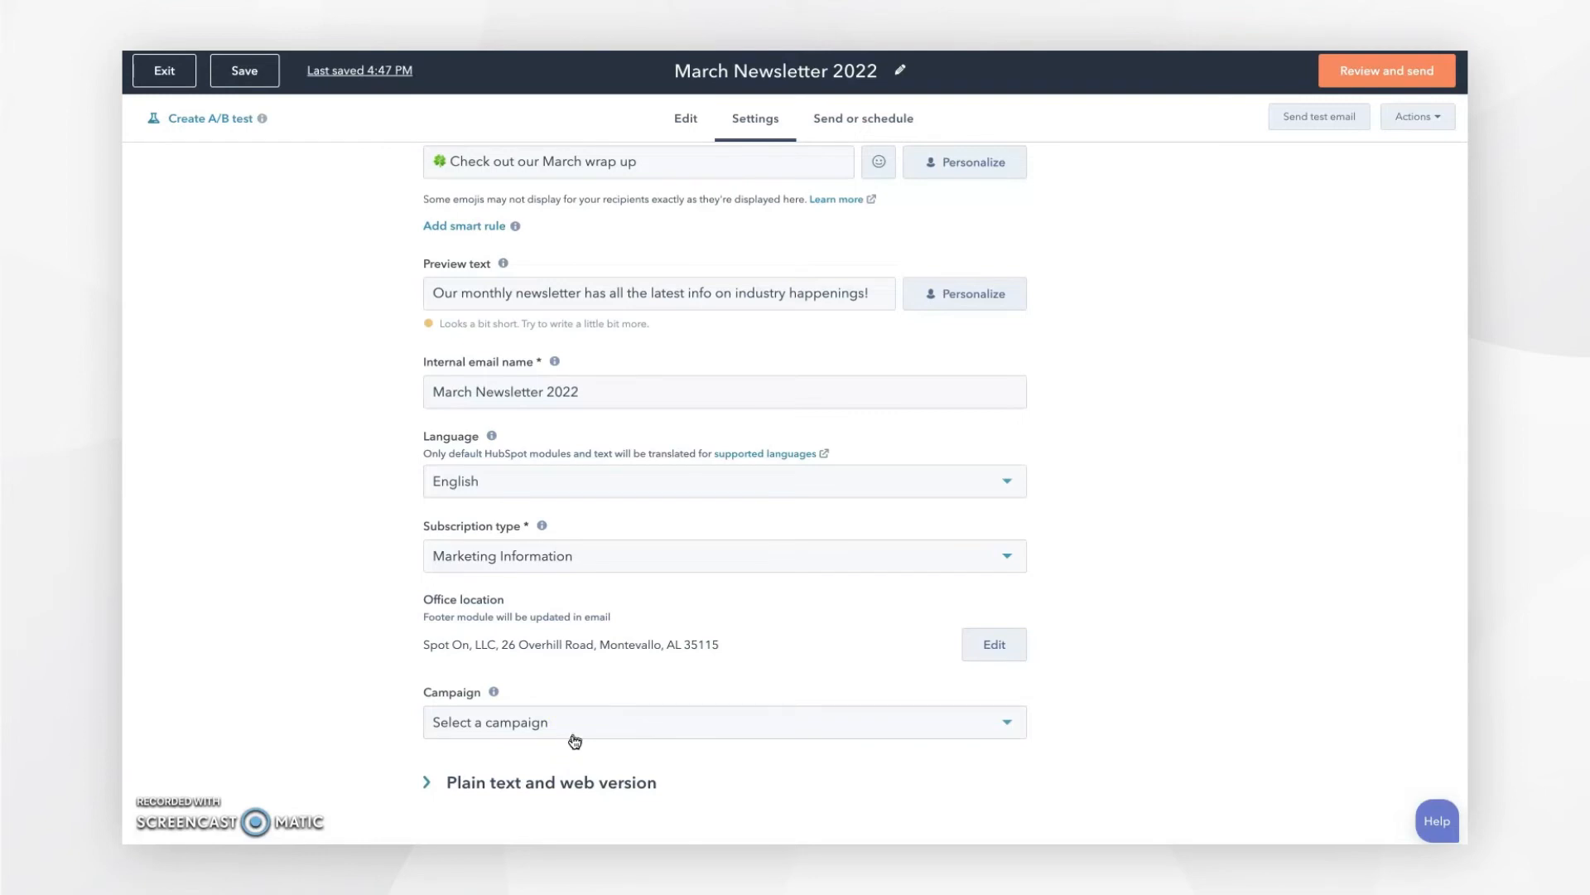
click(507, 786)
scroll(361, 729, down, 3)
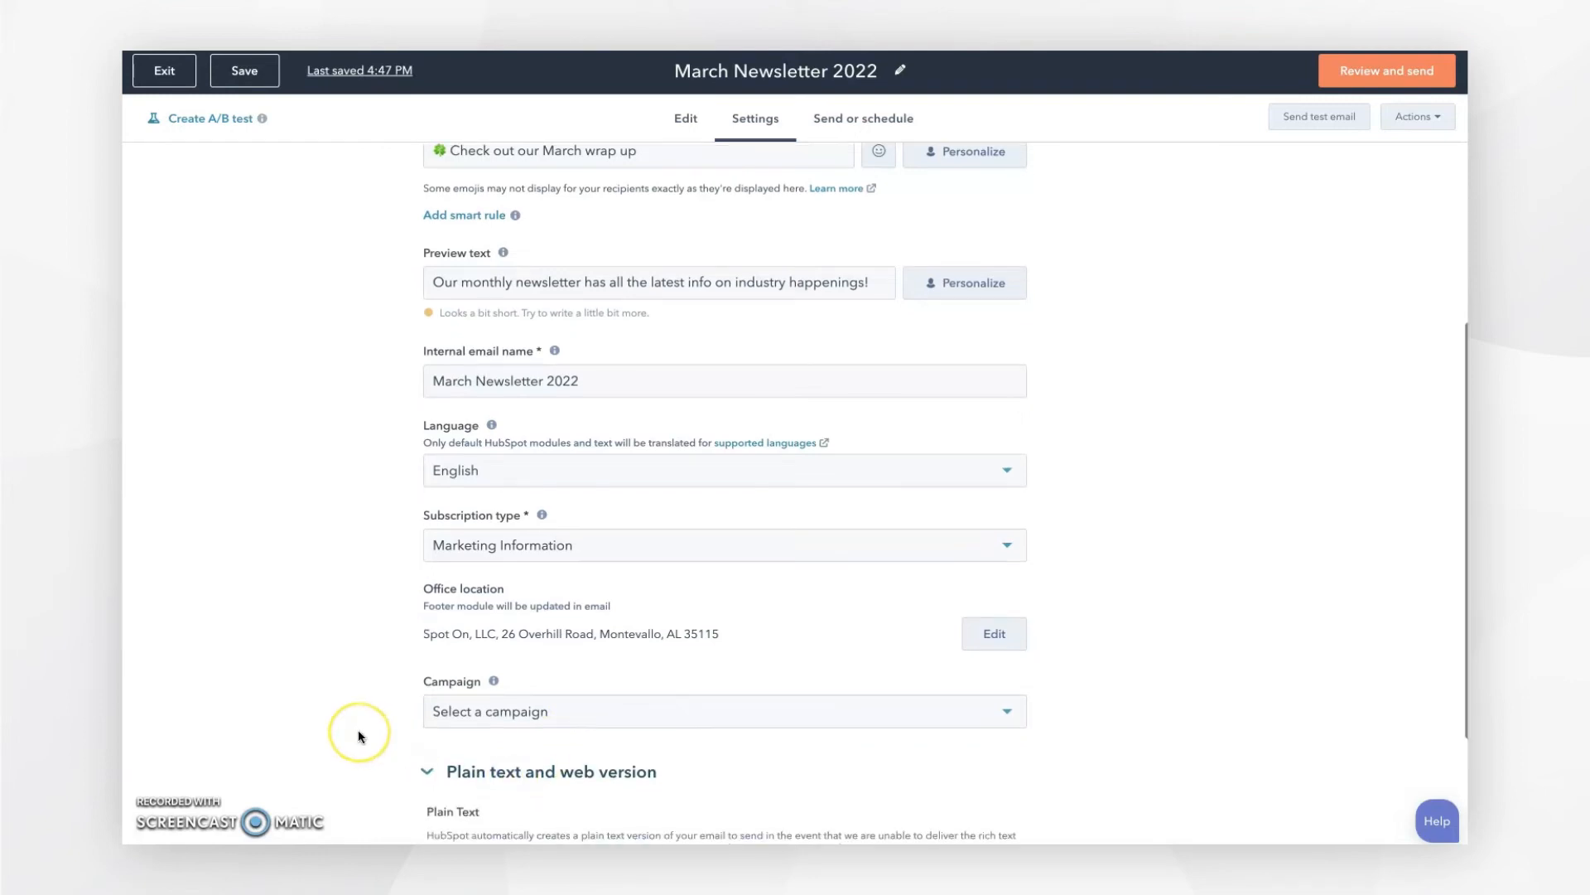
Step: Turn on the web version with the page title 'March Newsletter 2022'
click(445, 787)
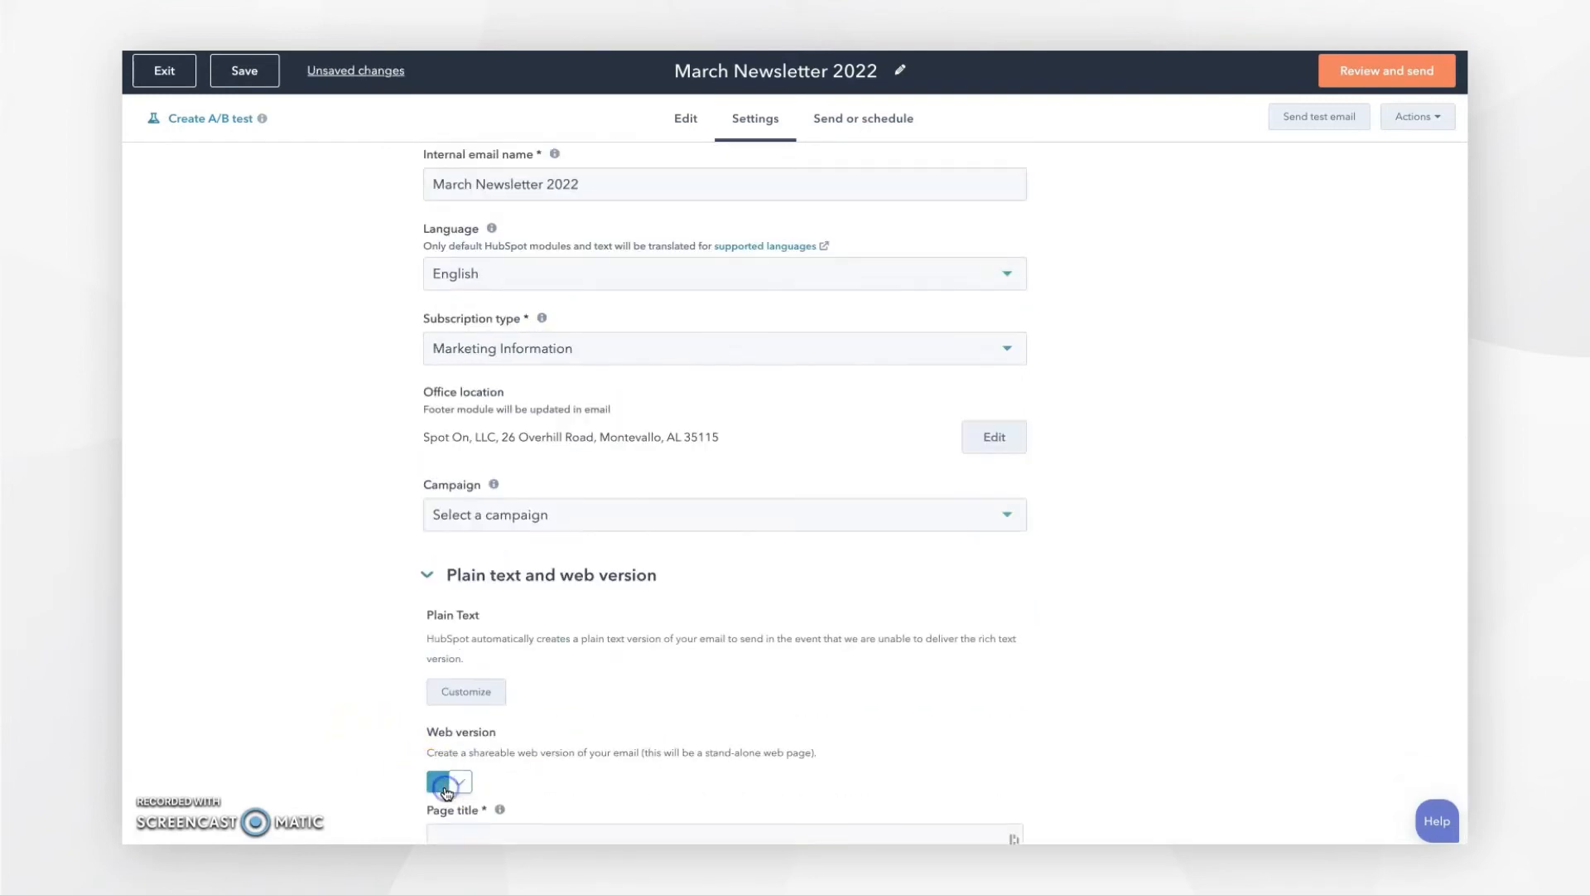
scroll(445, 787, down, 3)
click(463, 617)
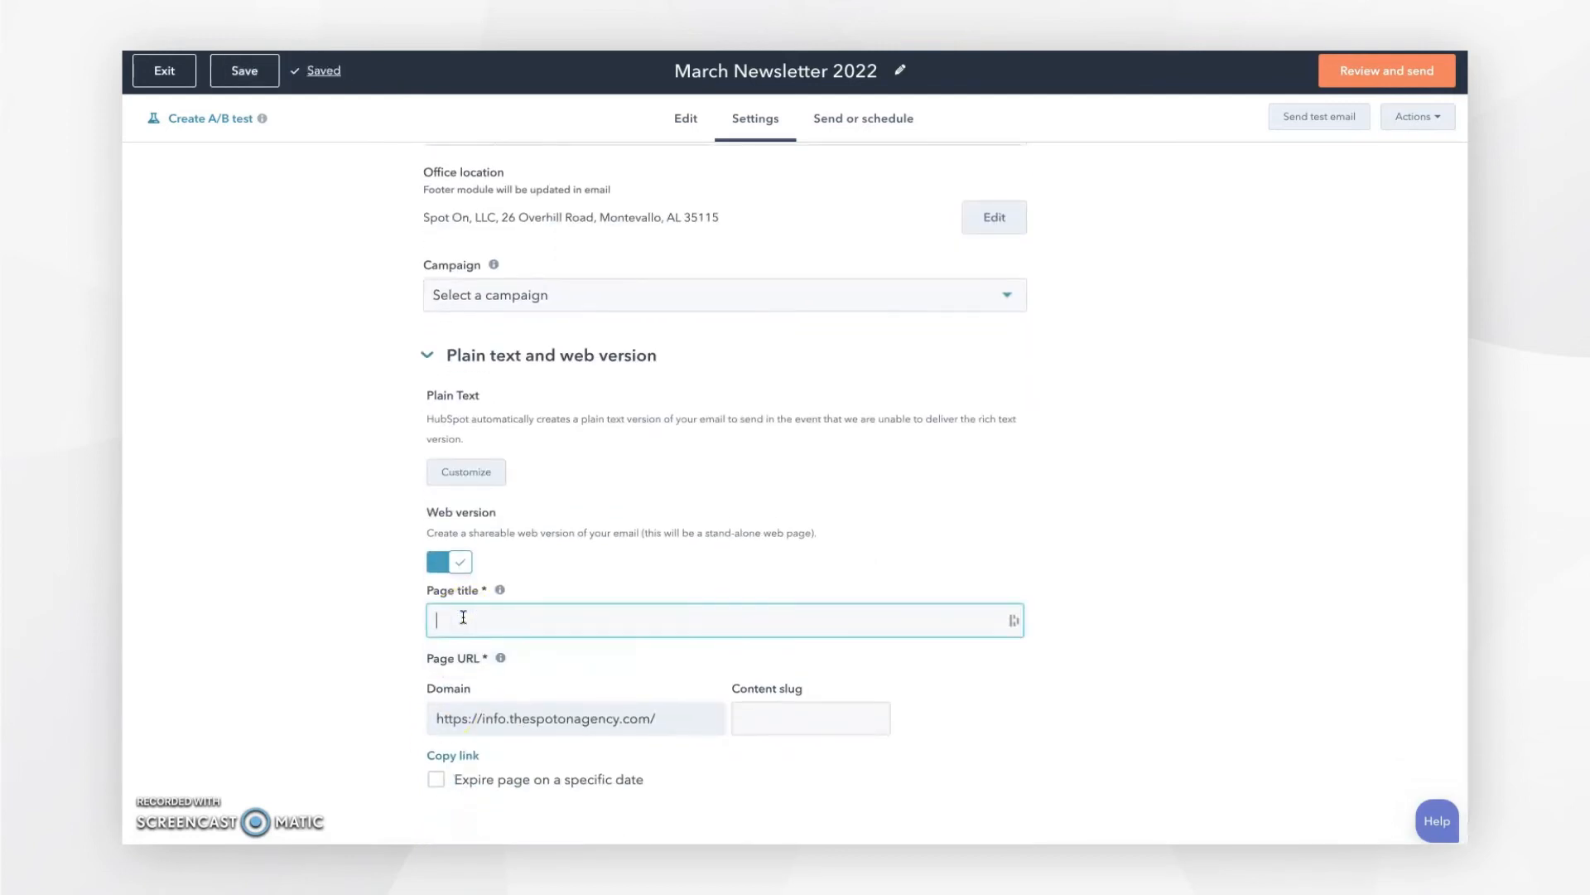
text(March New)
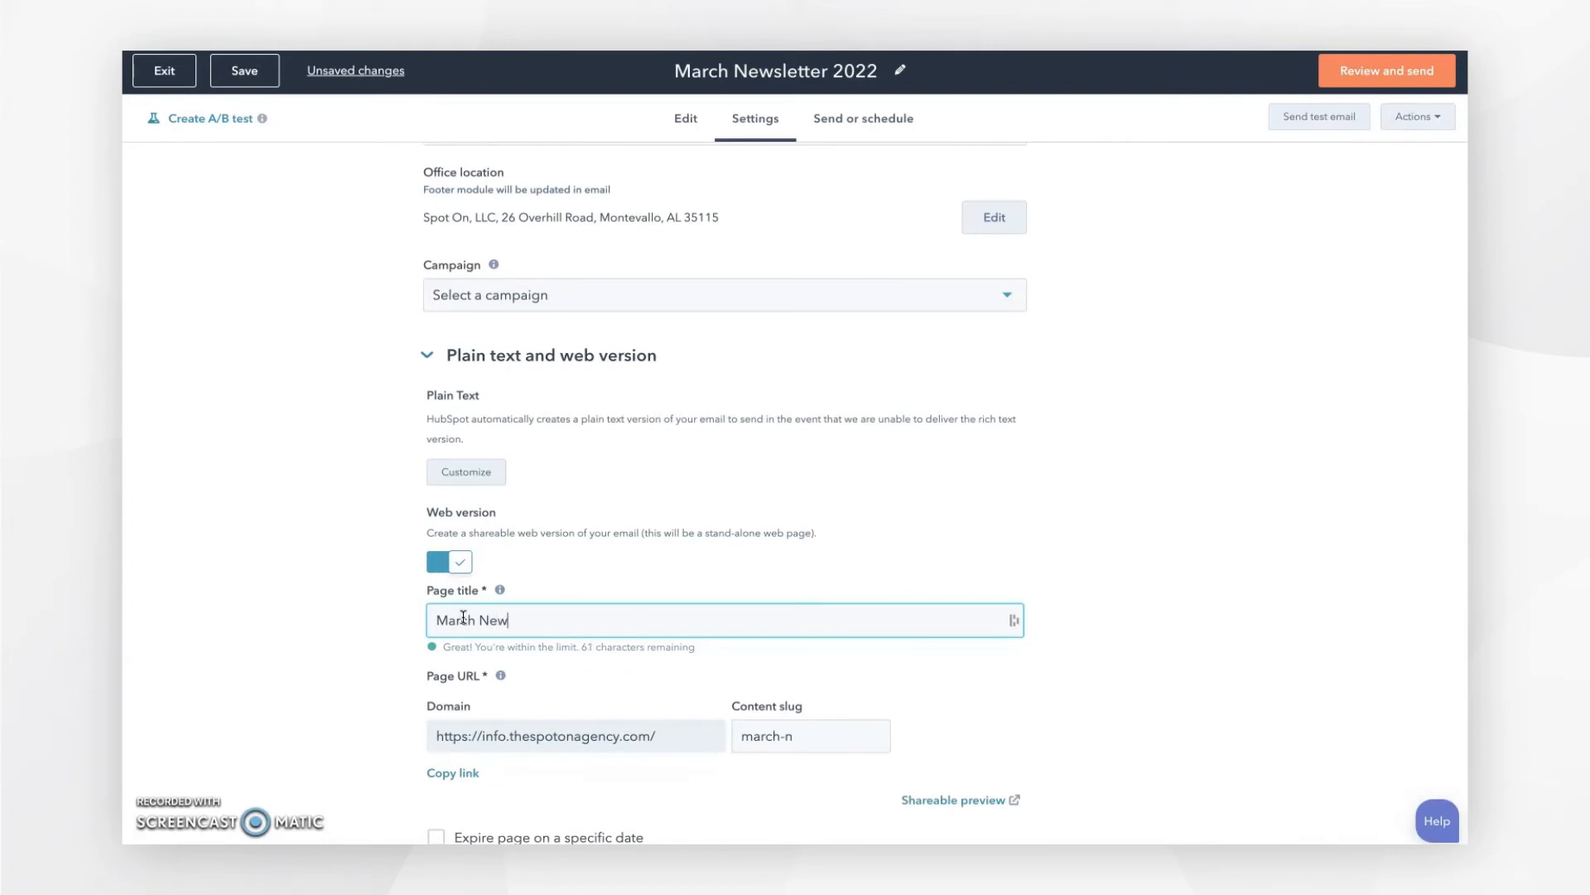
text(sletter 2022)
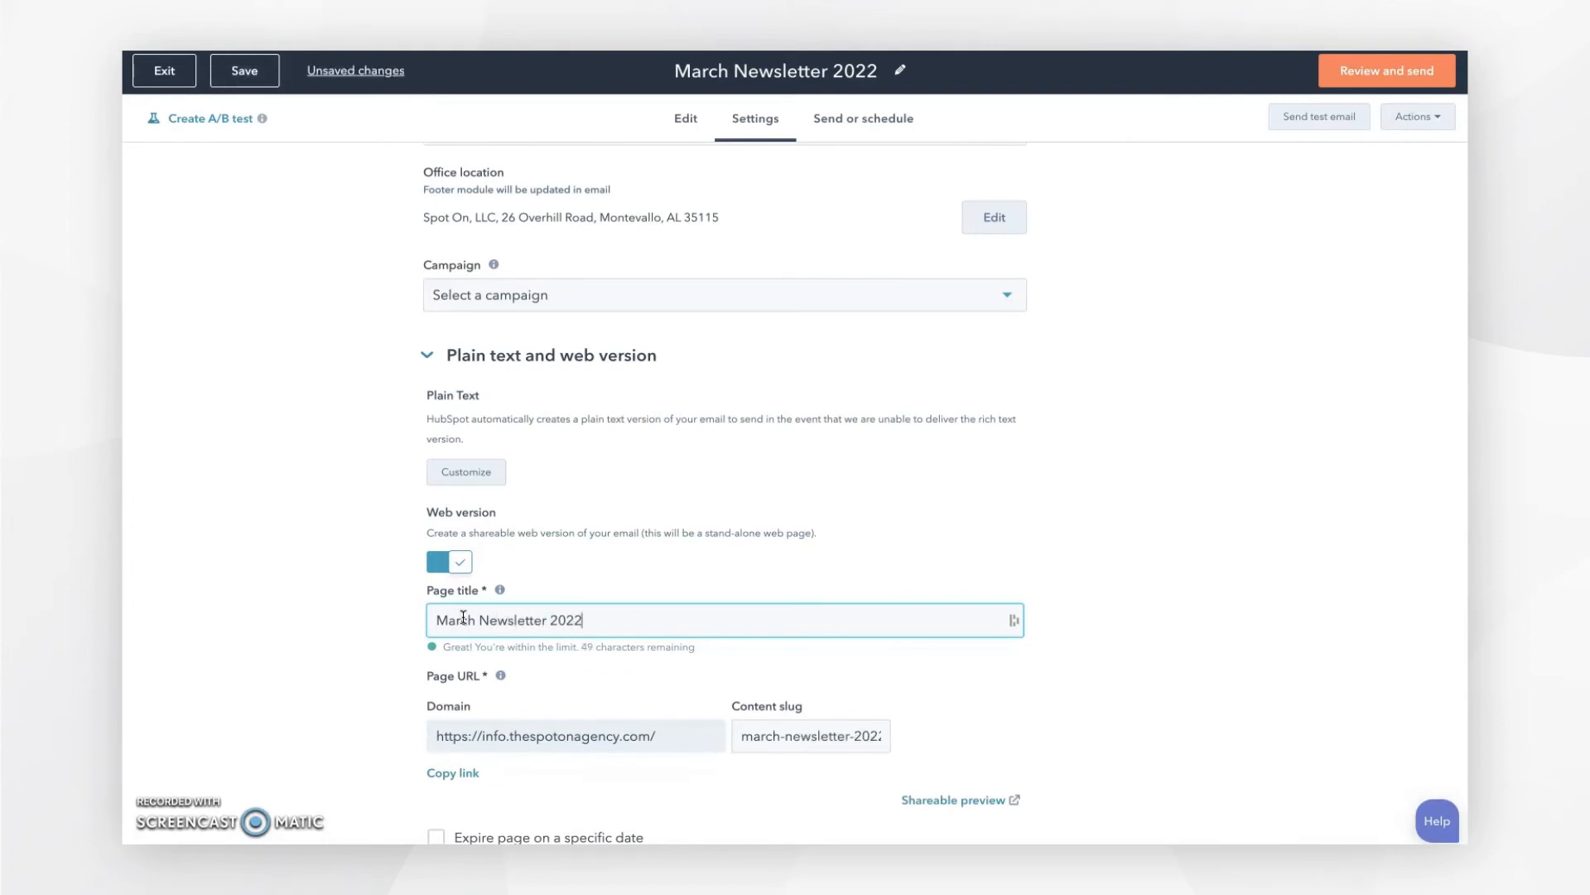
click(288, 601)
click(514, 324)
click(685, 119)
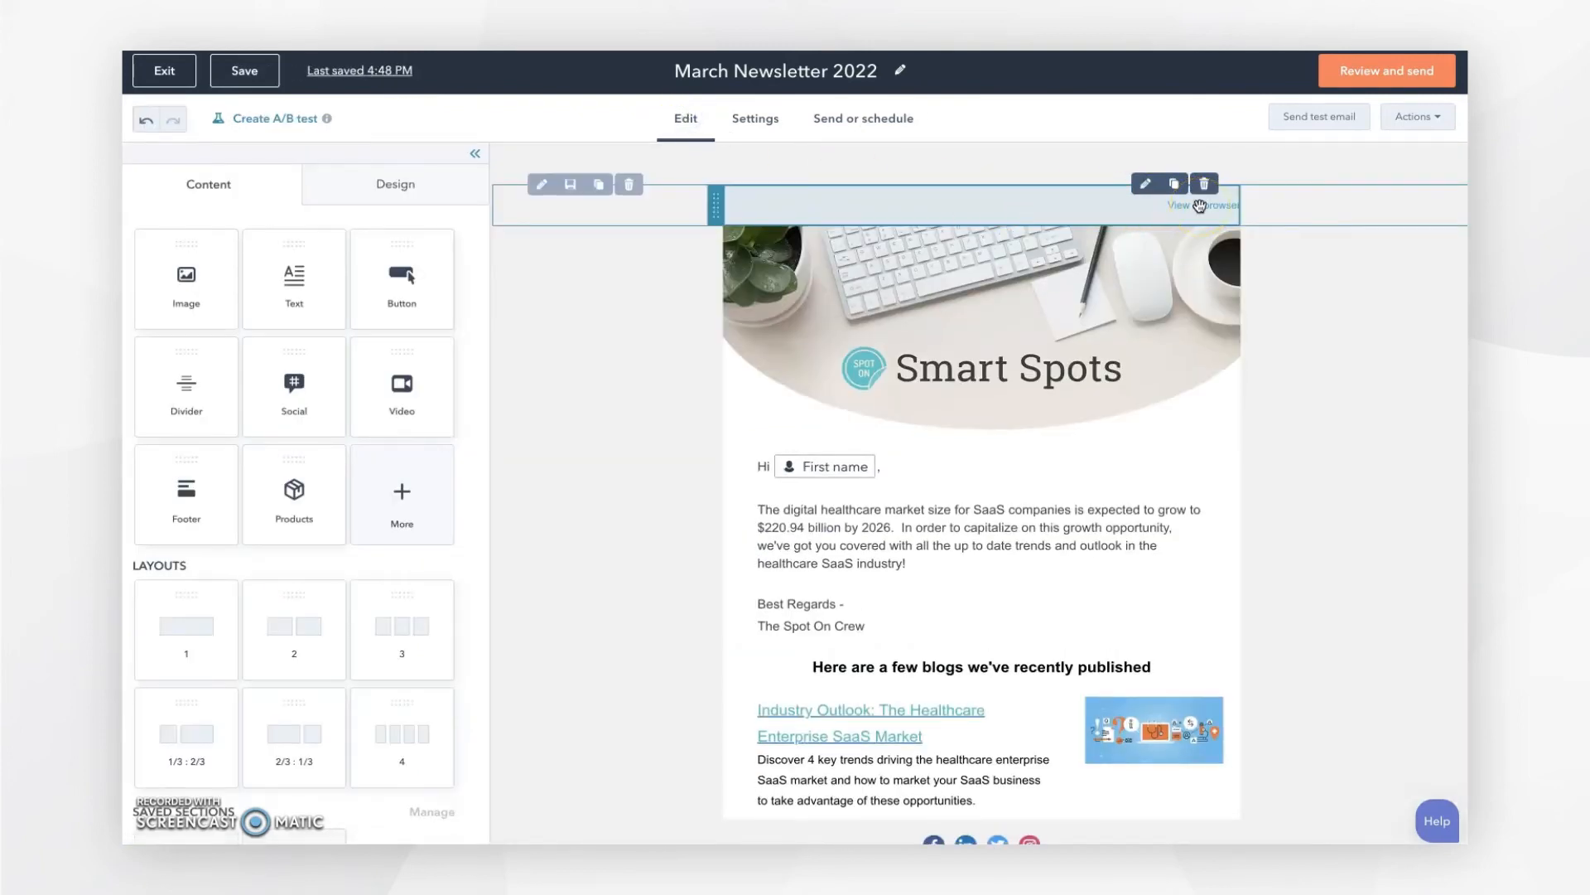
click(752, 120)
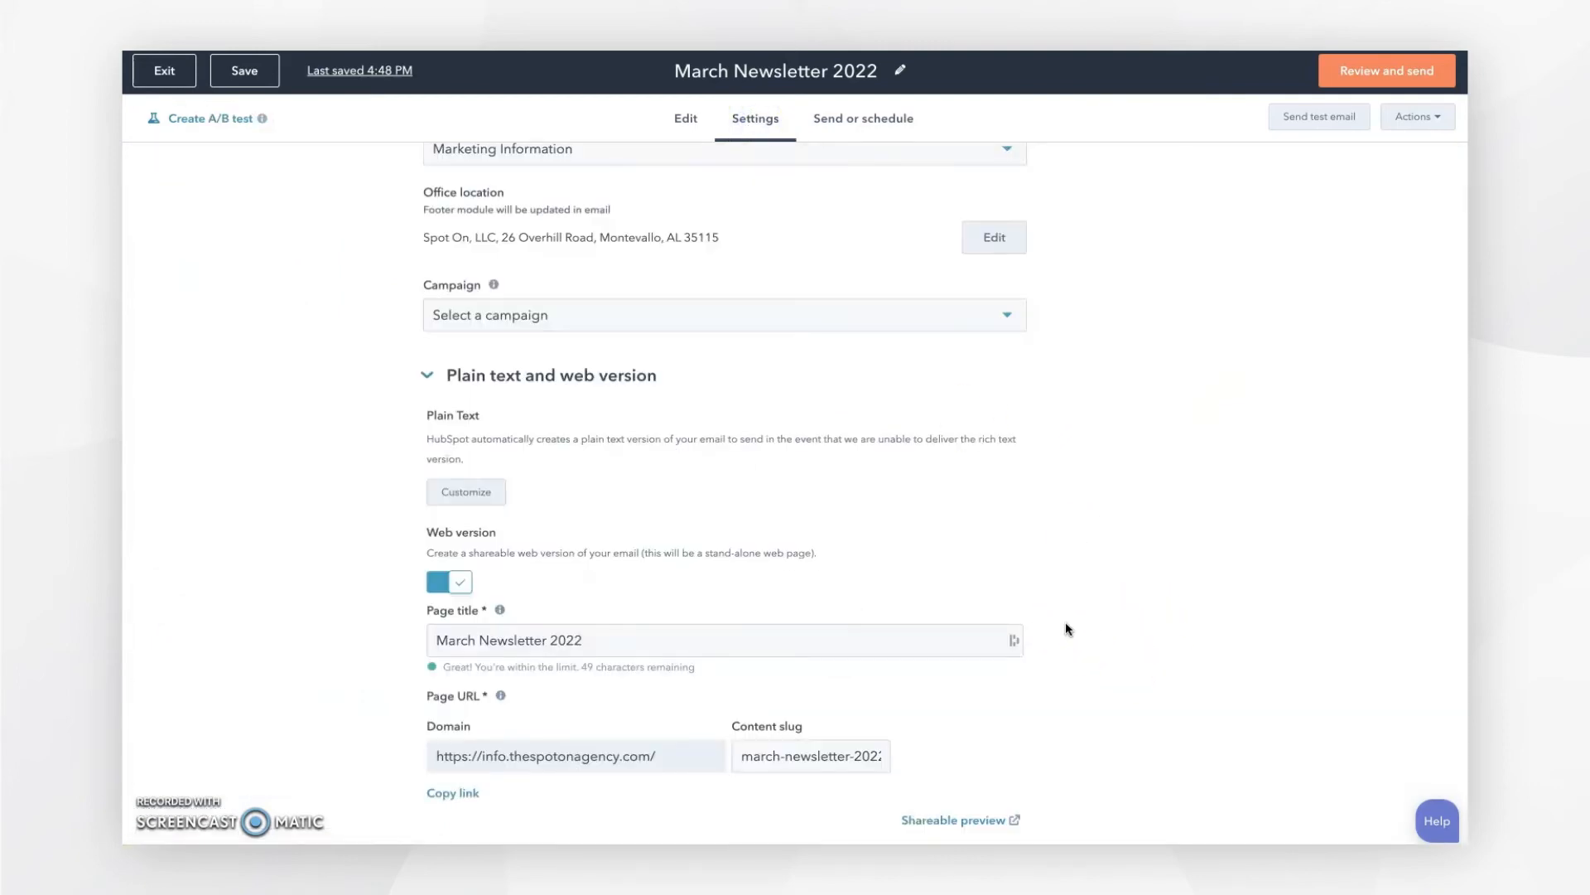
scroll(1066, 627, up, 10)
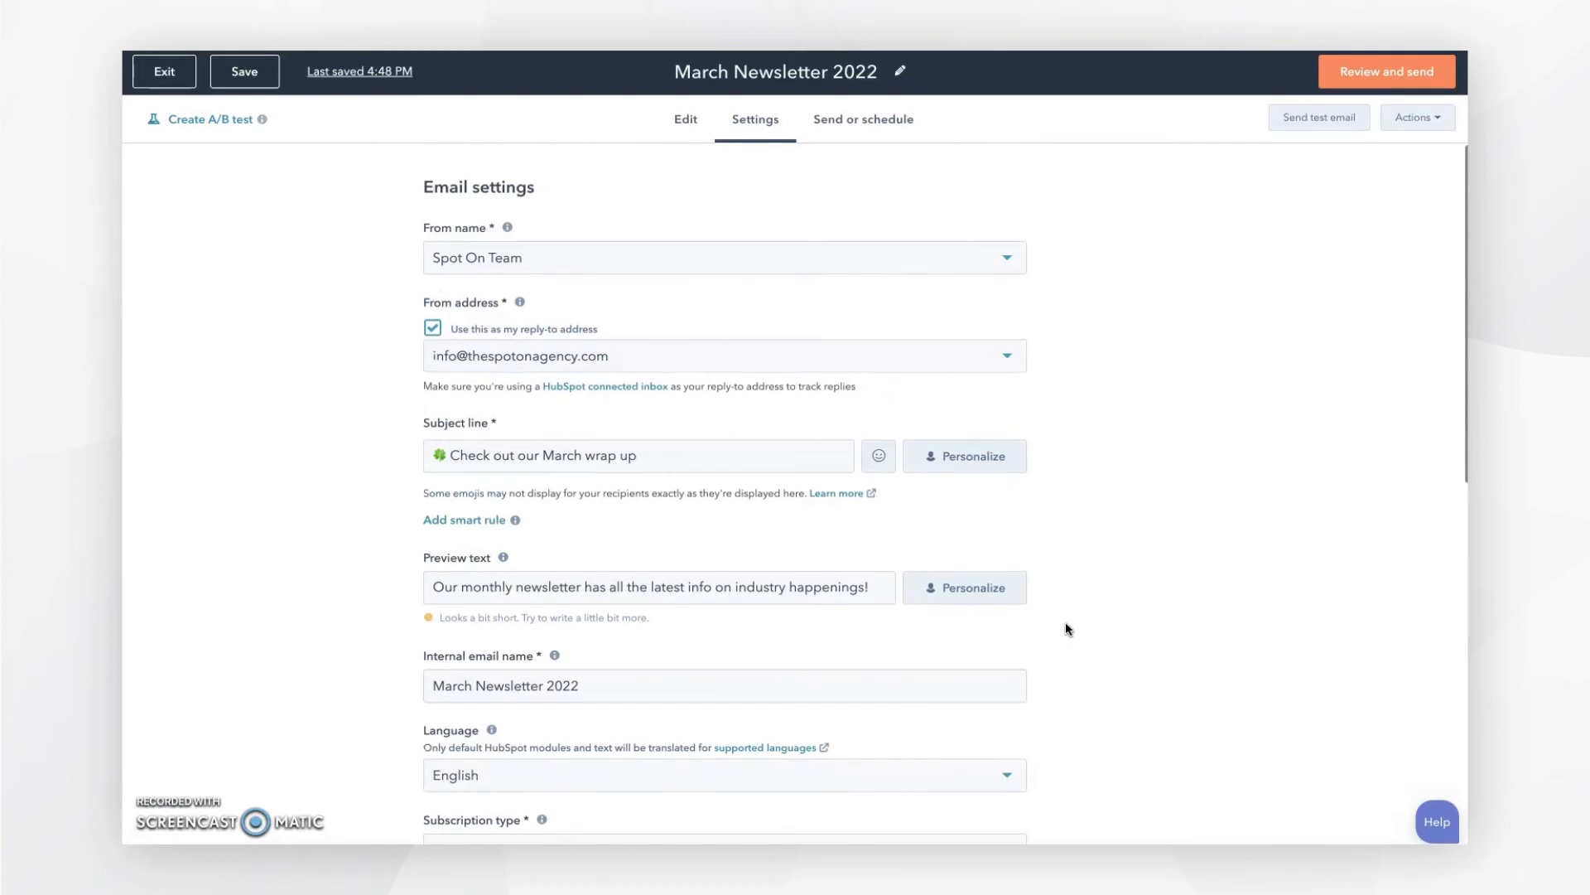
Step: On Send or schedule, add one contact, found by e-mail search, as the sole recipient
click(872, 123)
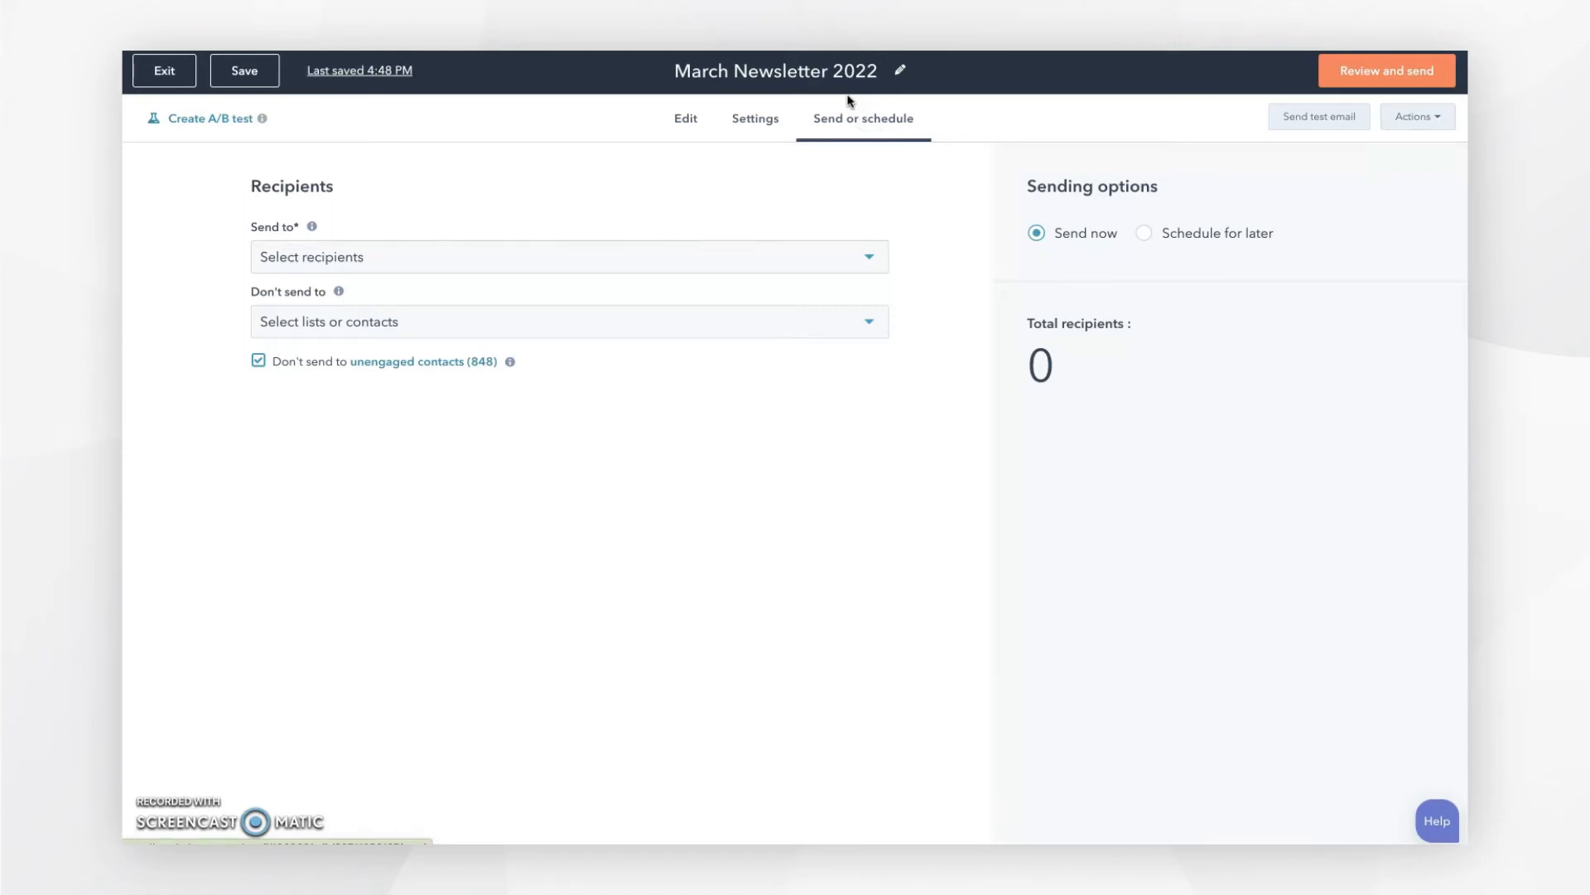
click(340, 258)
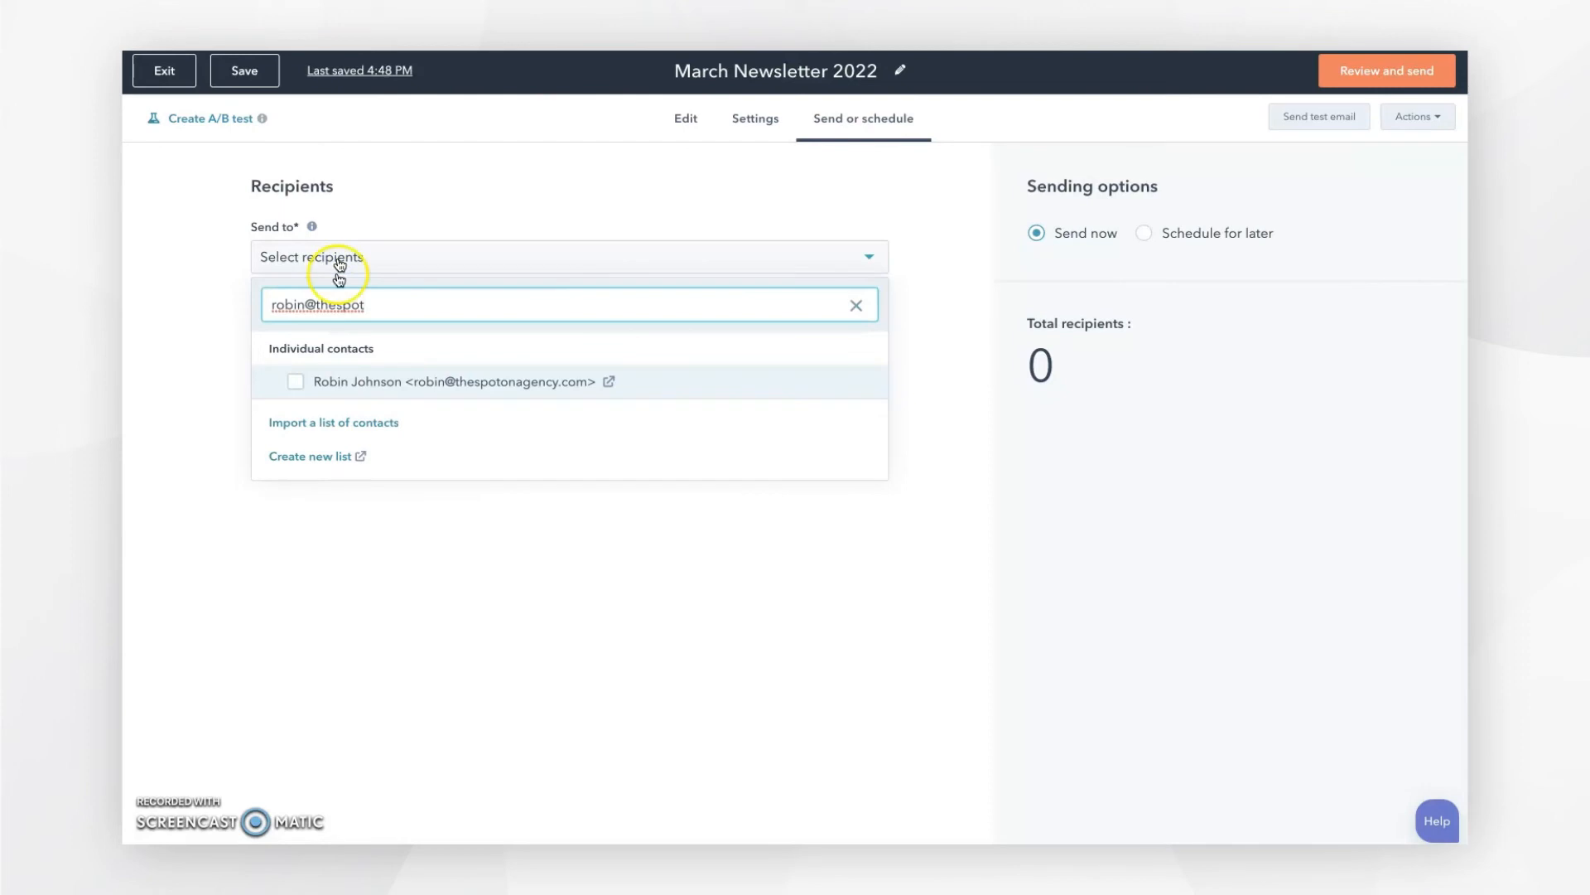
click(296, 384)
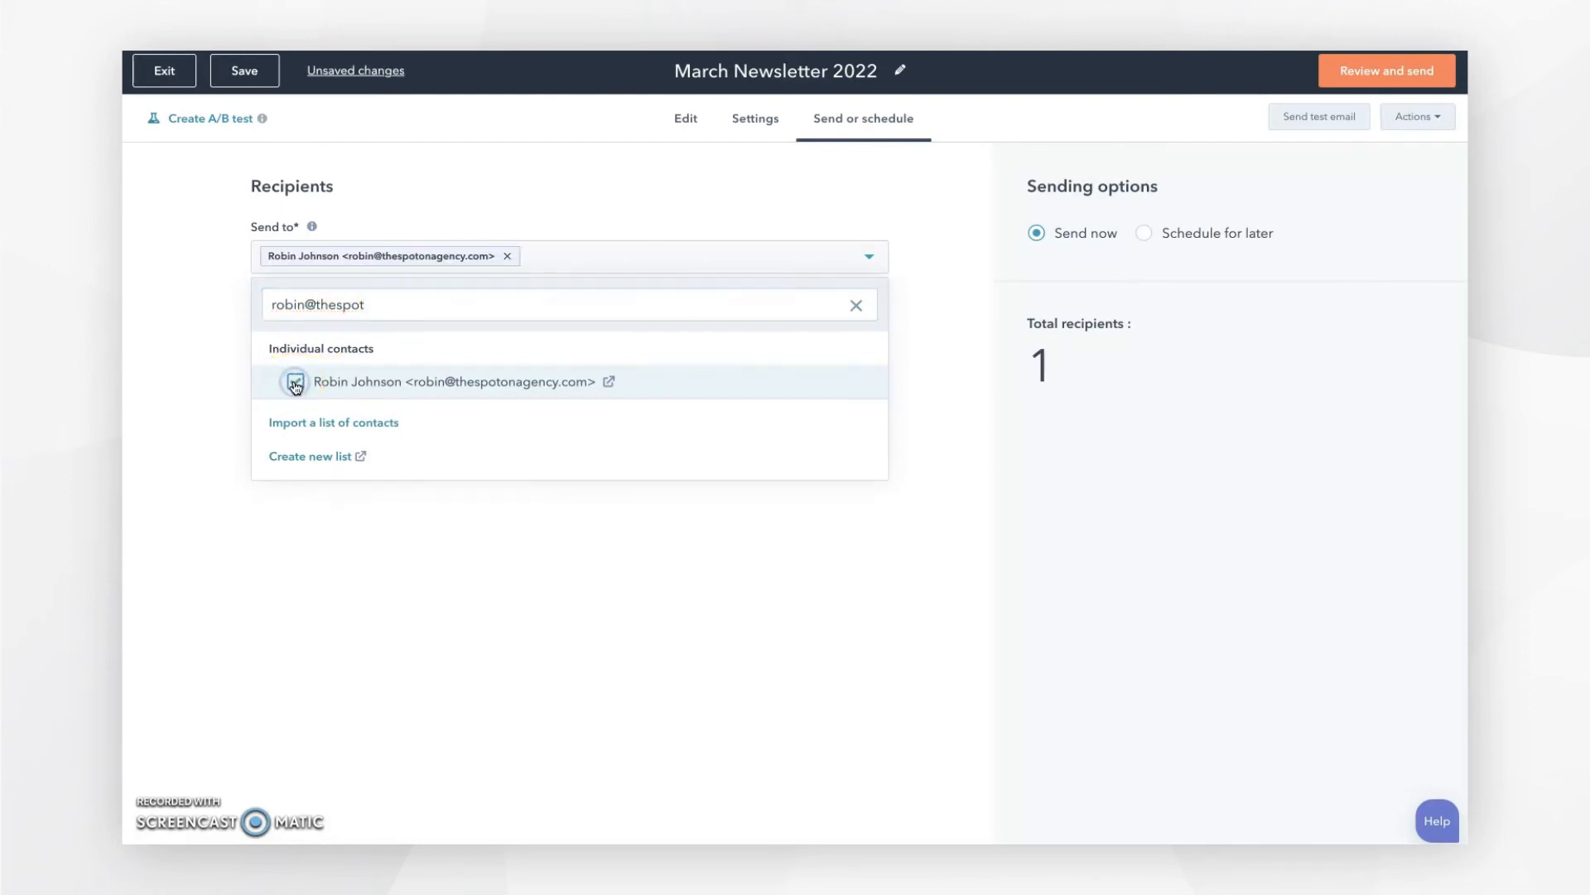
click(220, 286)
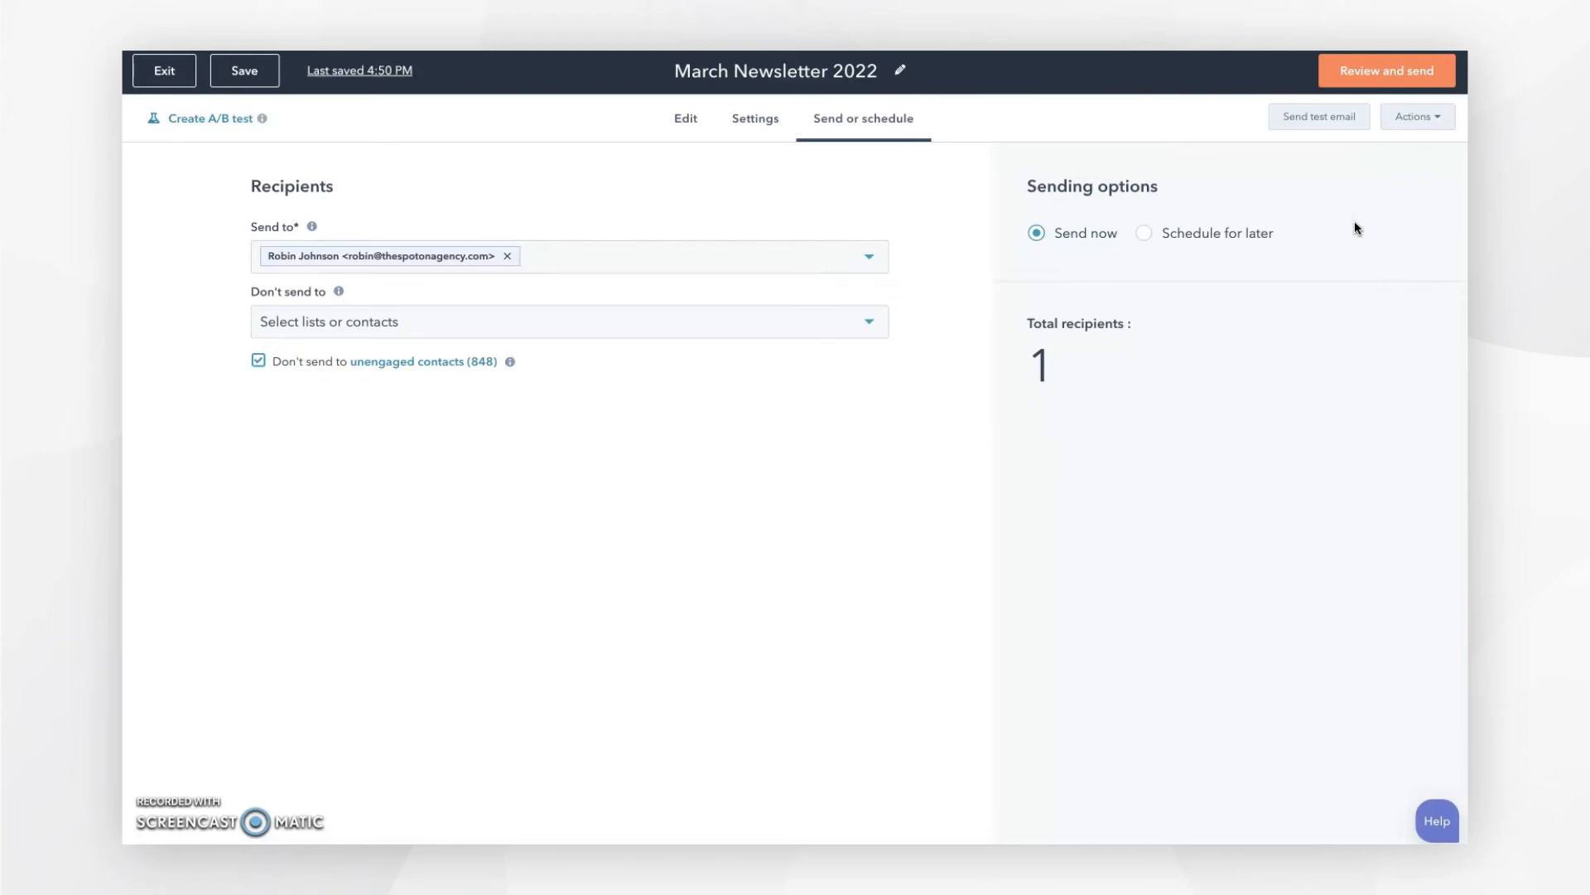
Step: Schedule the send for 03/18/2022 at 8:00 AM using each contact's time zone
click(1142, 235)
click(1092, 300)
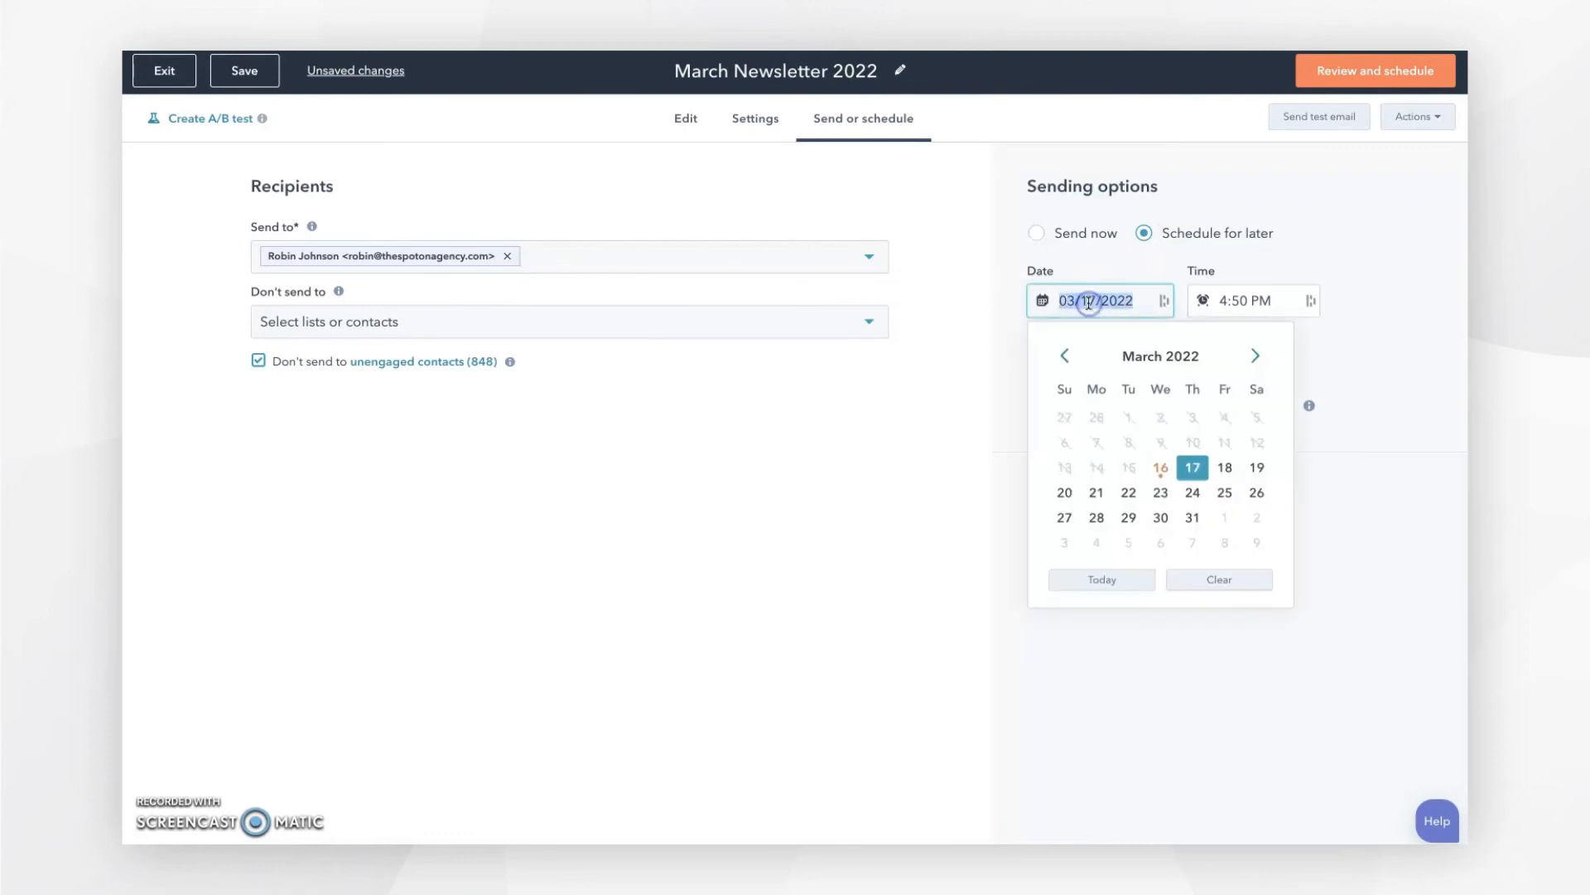
click(1224, 468)
click(1246, 303)
scroll(1247, 459, down, 10)
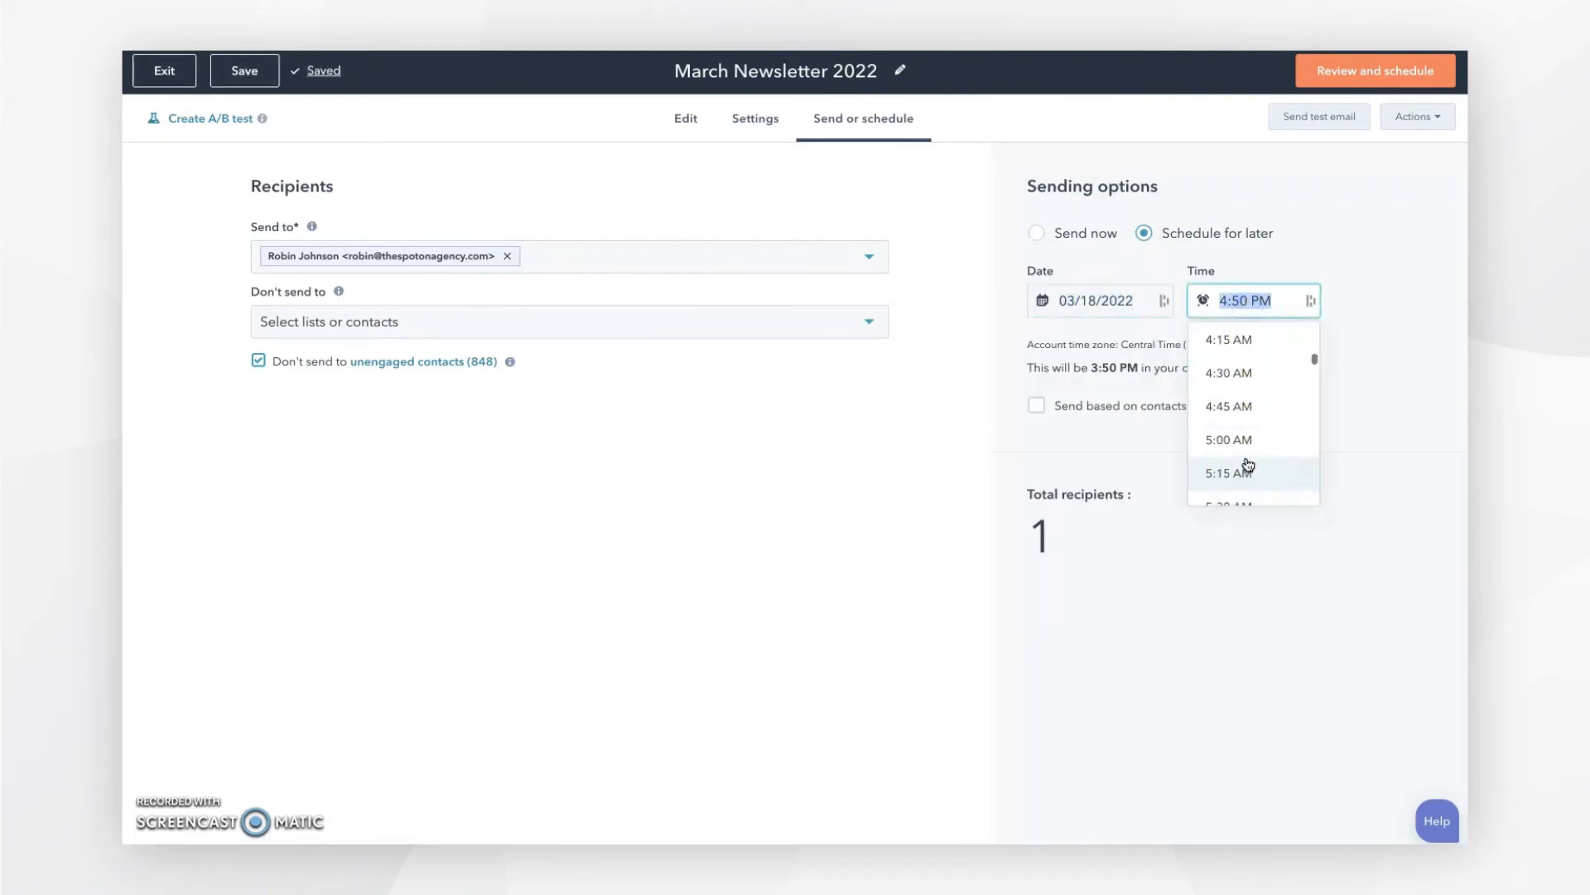
scroll(1248, 464, down, 3)
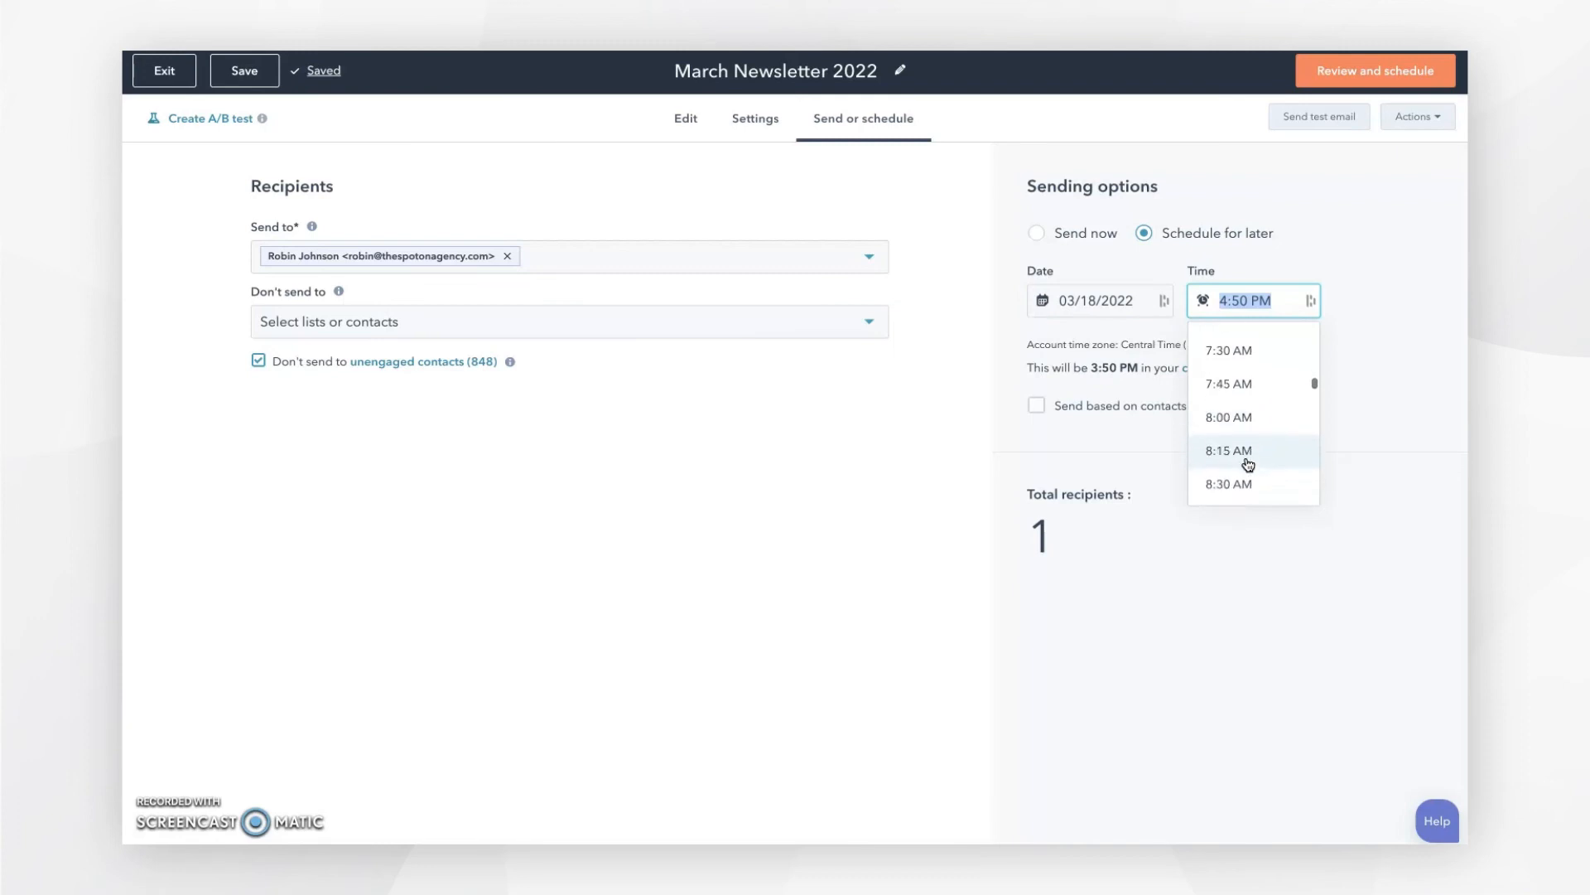
click(1238, 412)
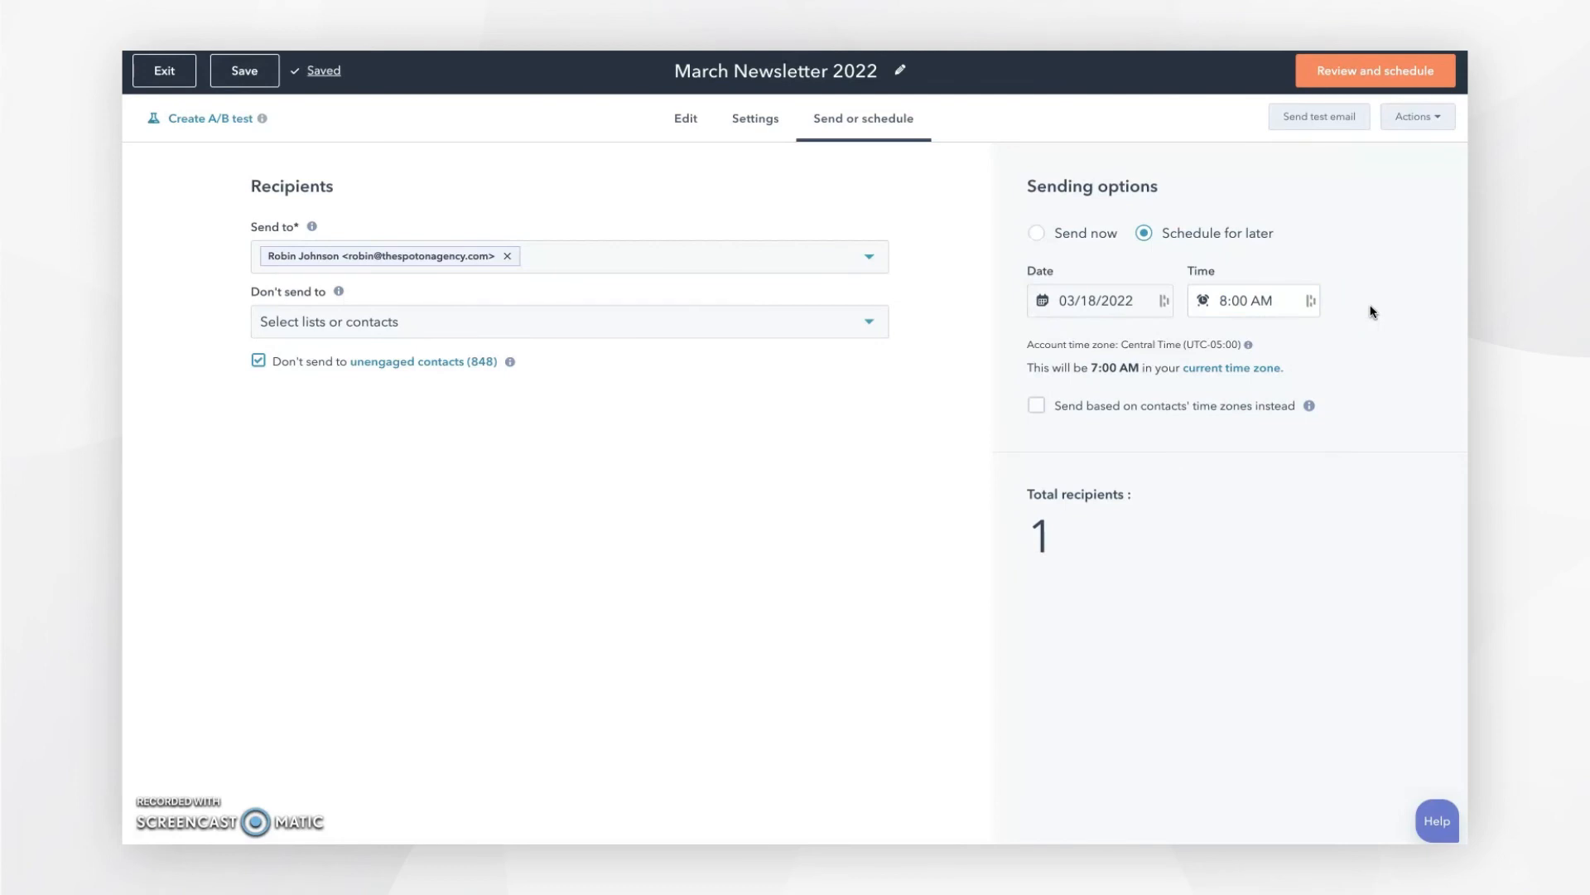
click(1036, 406)
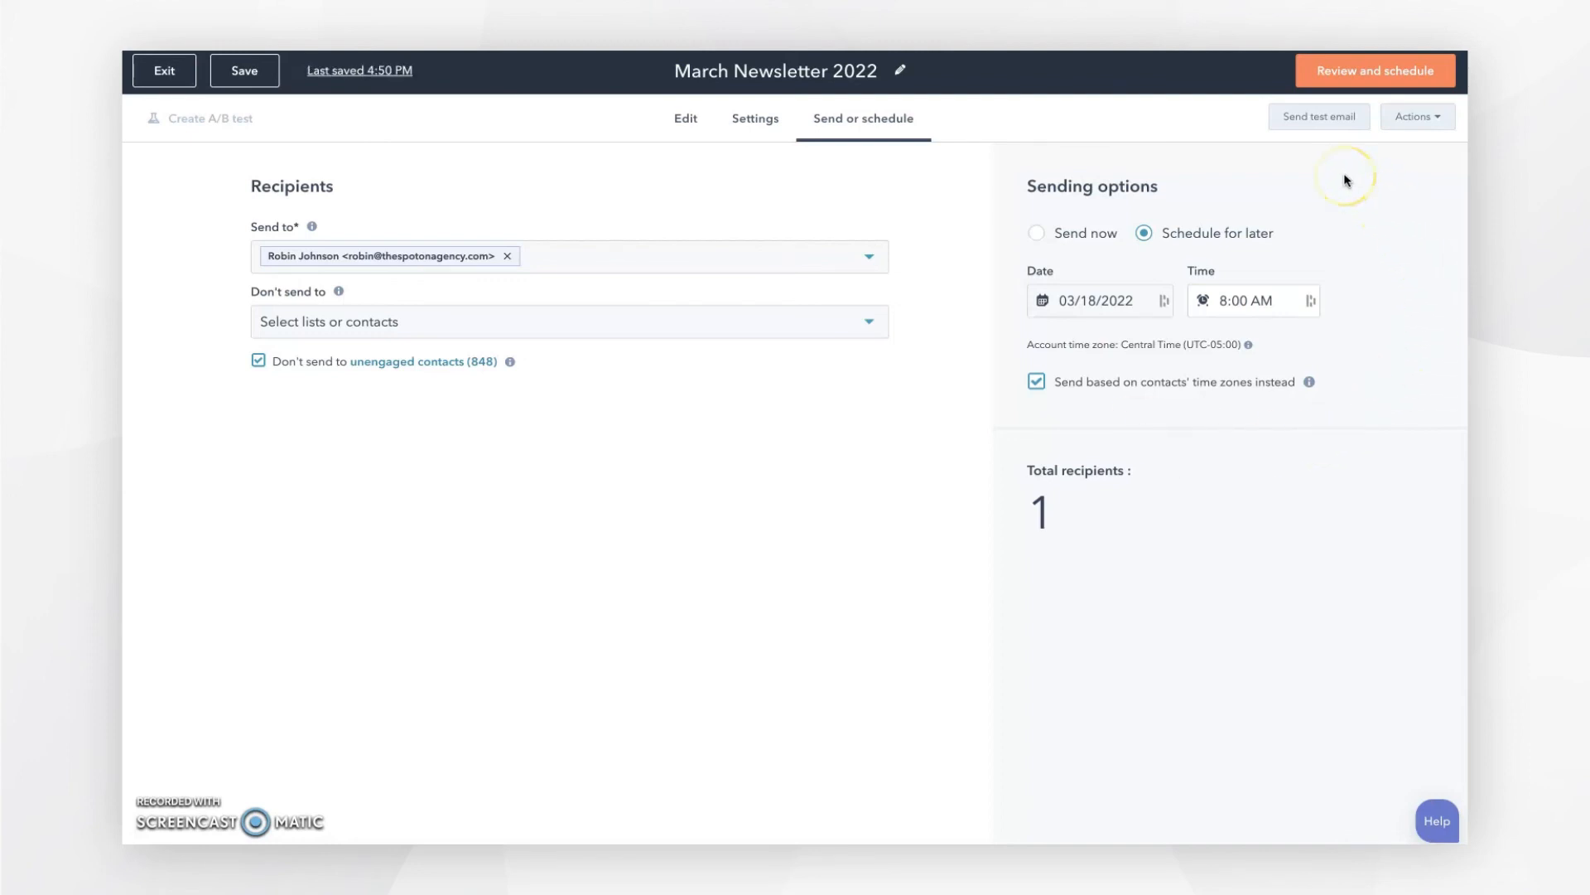
Step: Send a test copy of the newsletter to the listed team address
click(1327, 121)
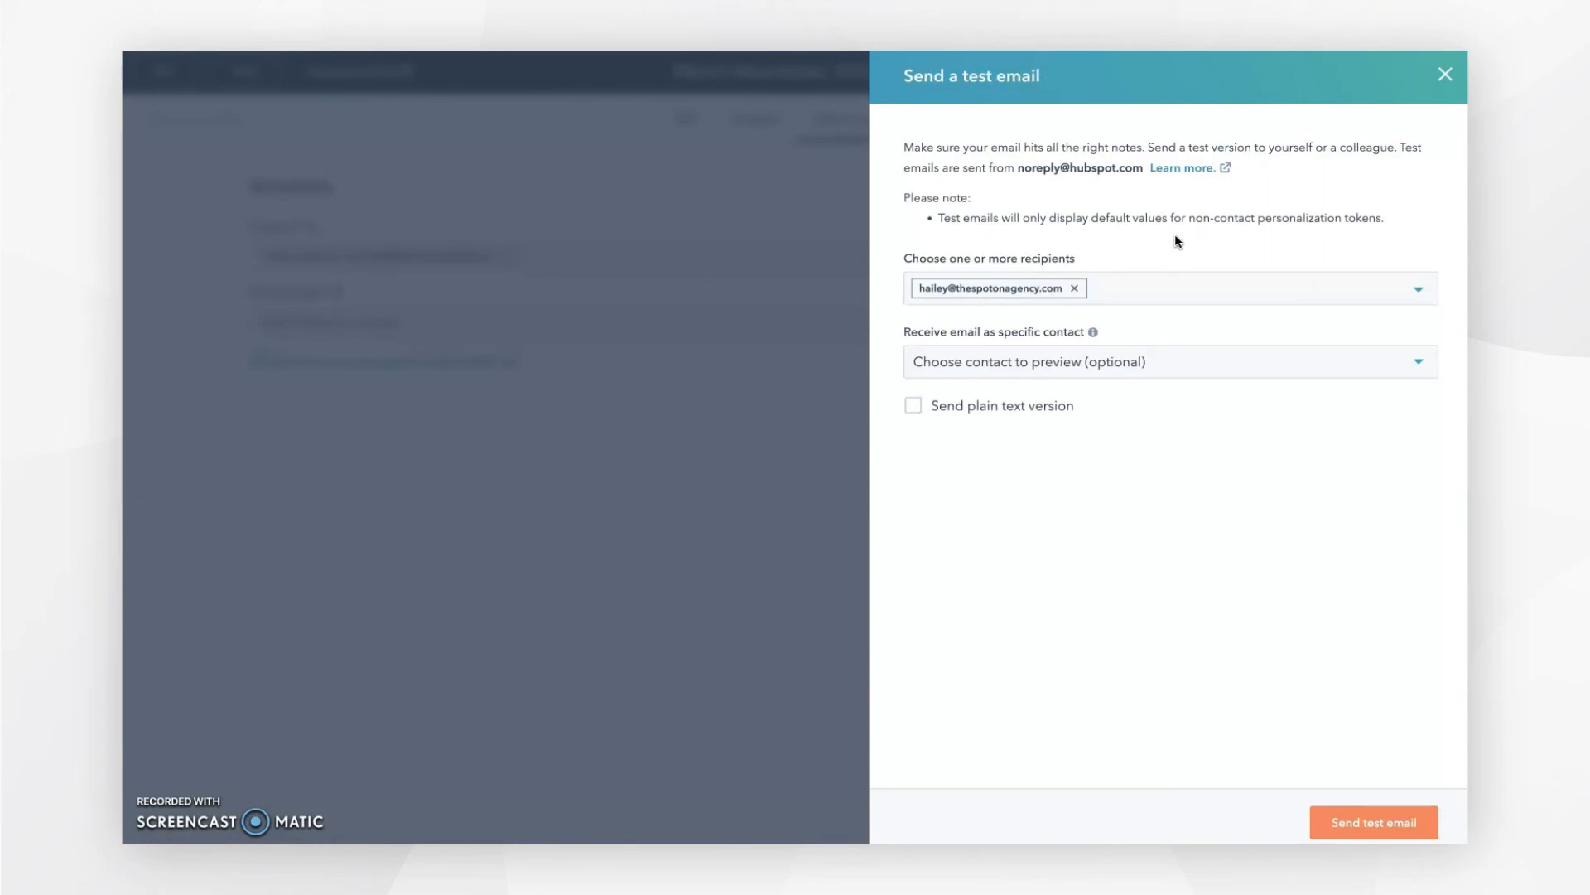
click(1375, 823)
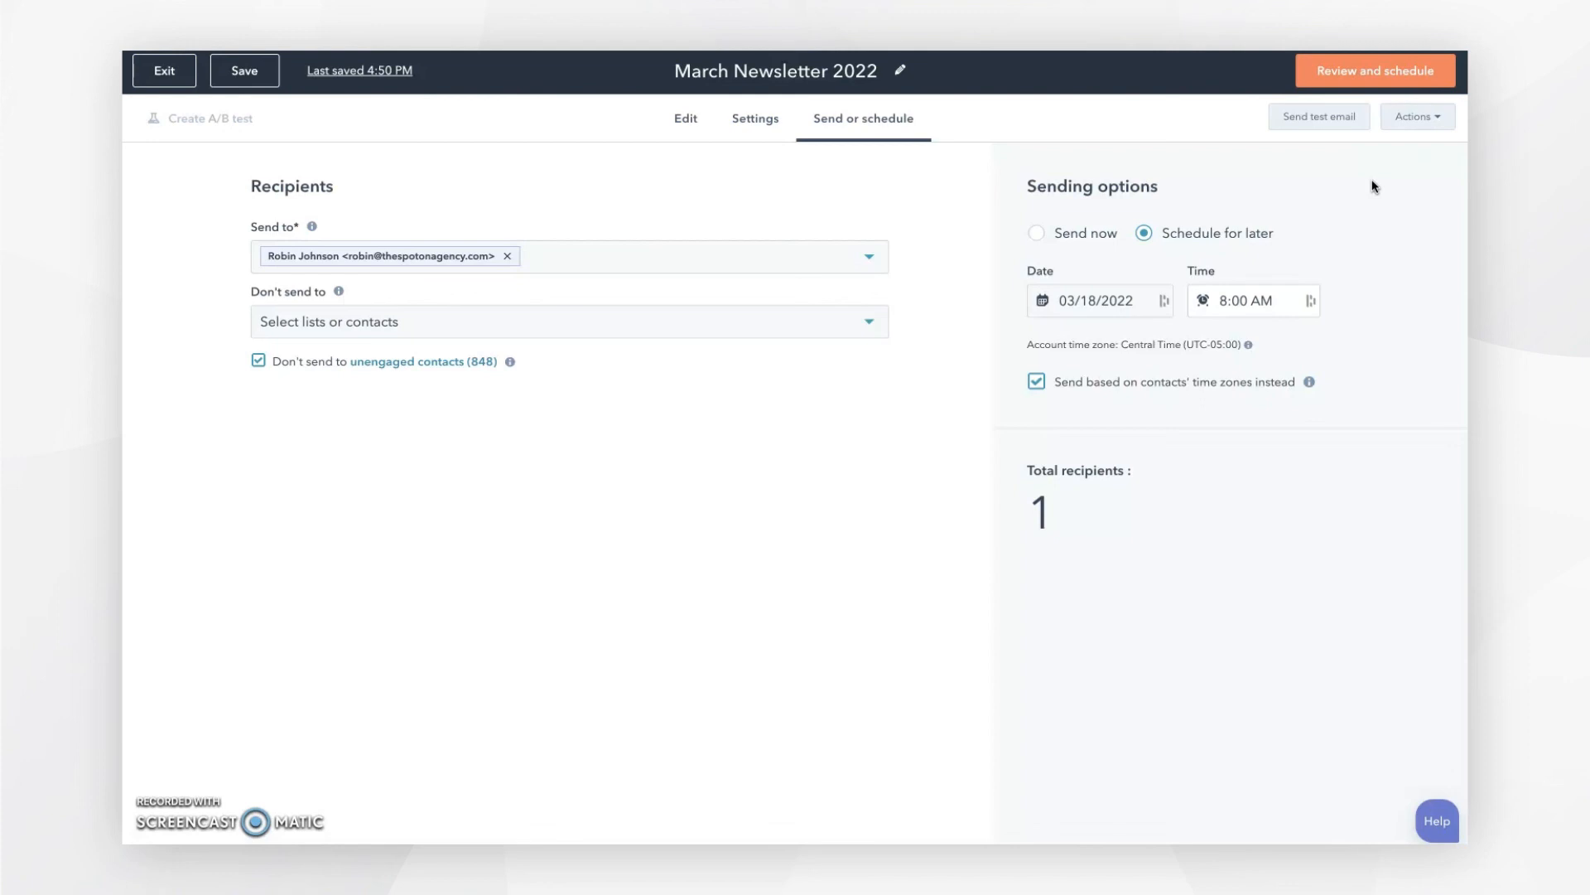
Step: Review and schedule March Newsletter 2022 for 8:00 AM on 03/18/2022 in each recipient's time zone
click(1394, 78)
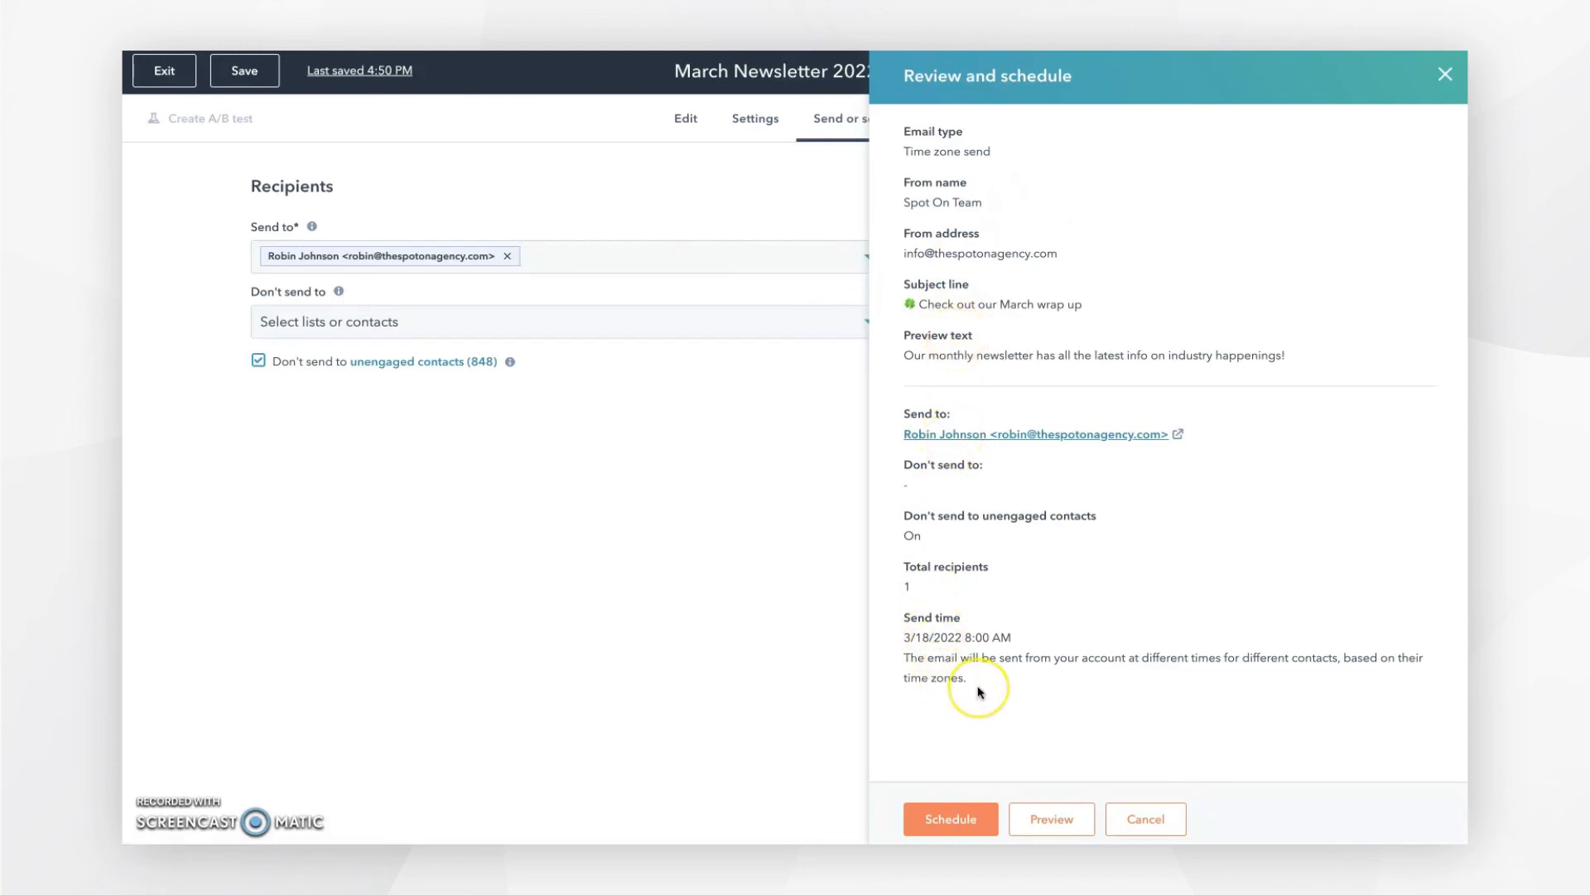
click(952, 820)
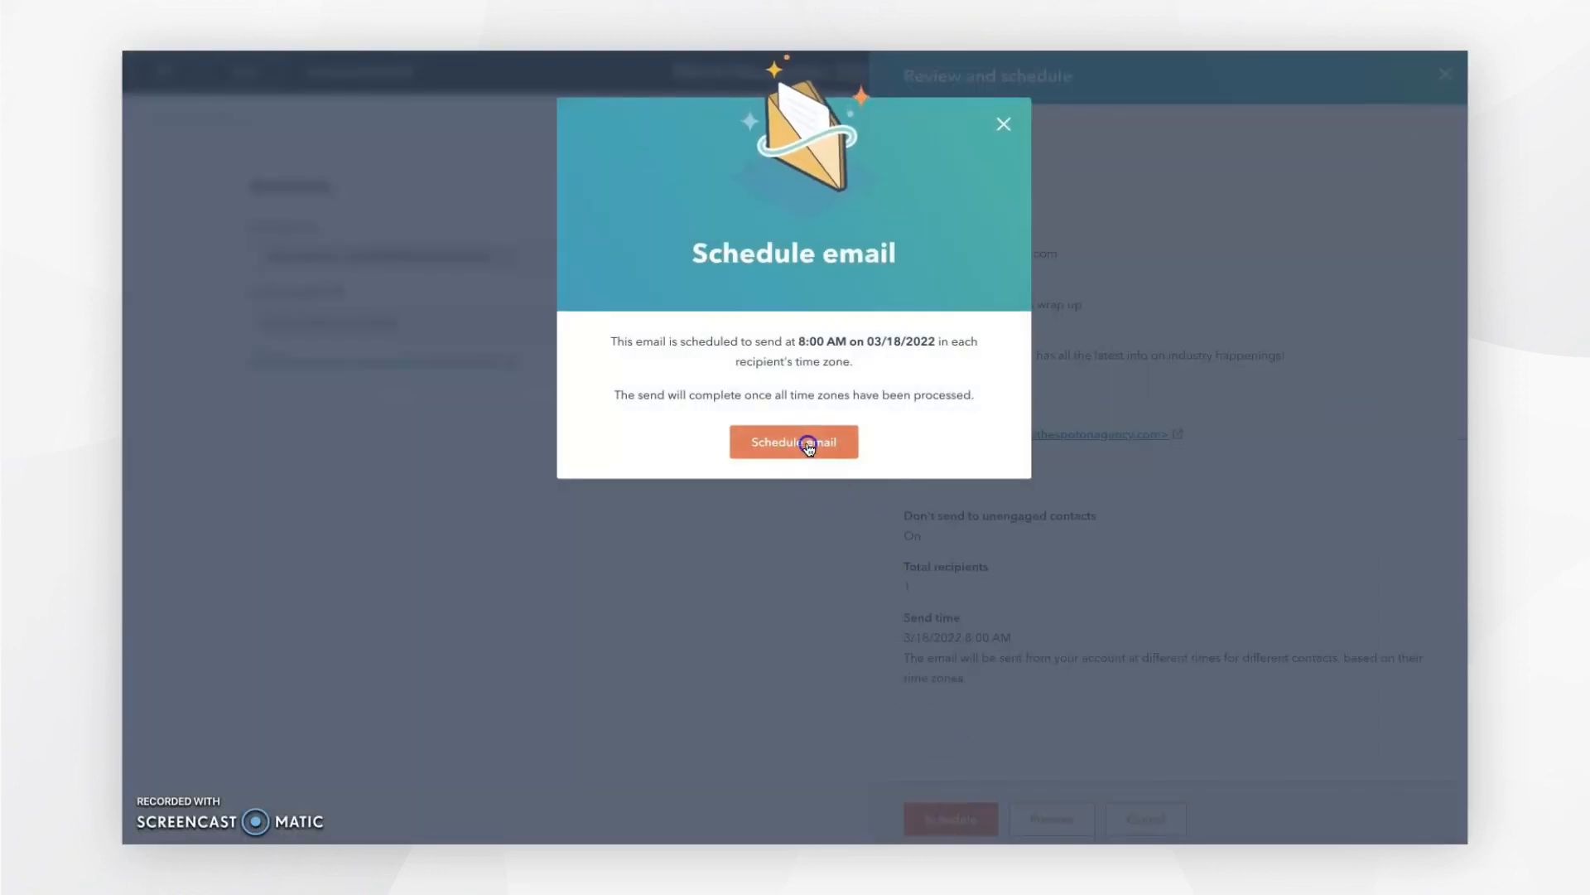
click(810, 444)
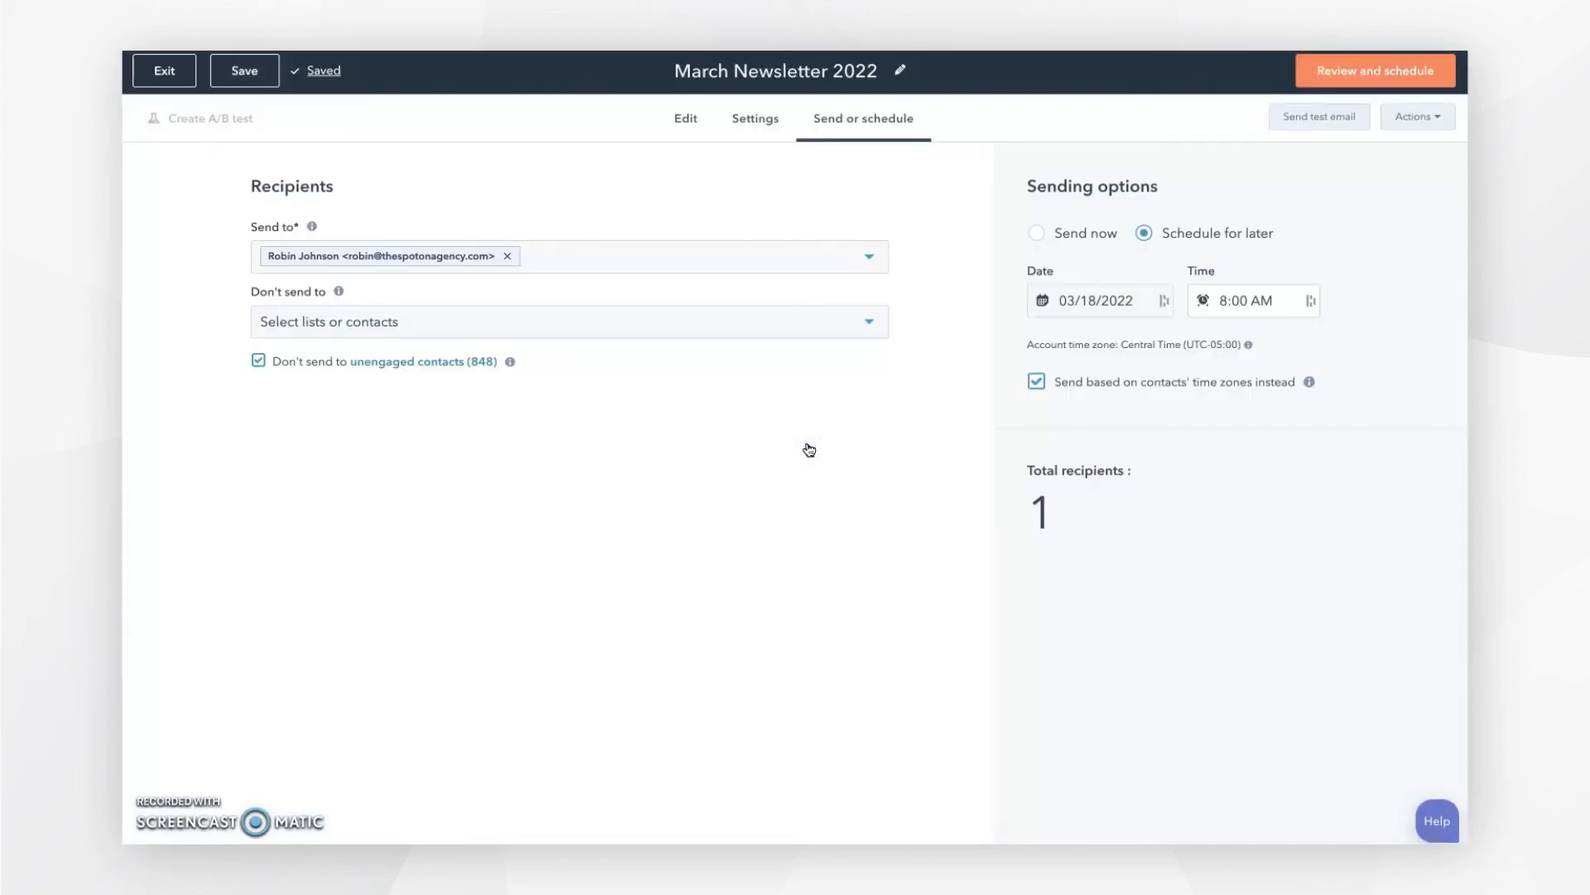